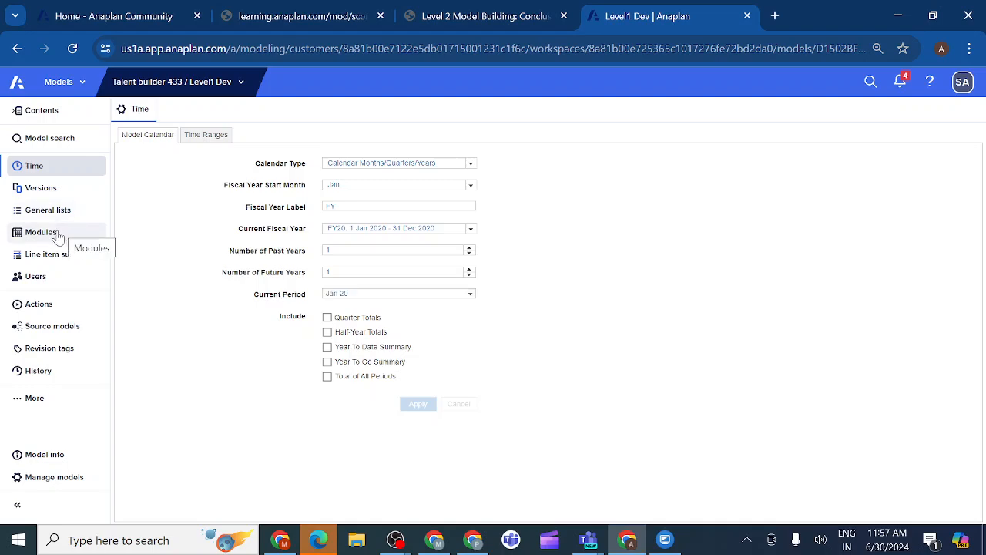
Open the overview of modules in the Level1 Dev model
click(58, 235)
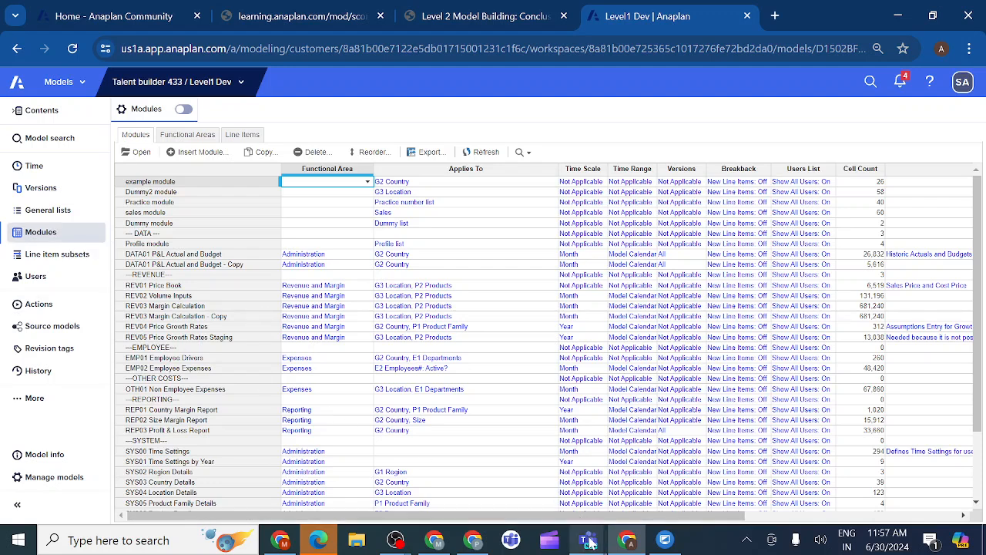
Switch to Microsoft Teams, close the spare pre-join and chat windows, and bring up the running Anaplan evening class meeting
mouse_move(590, 543)
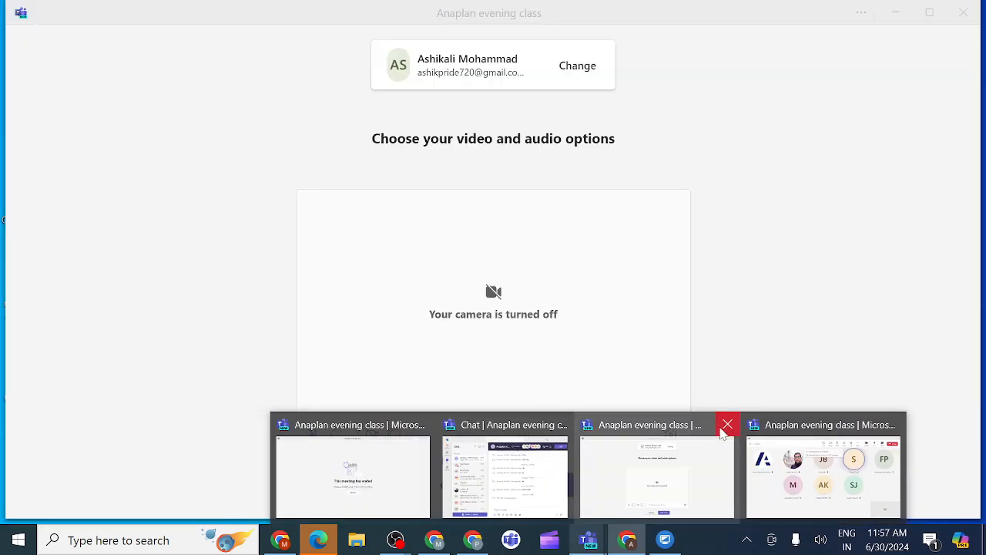
click(727, 426)
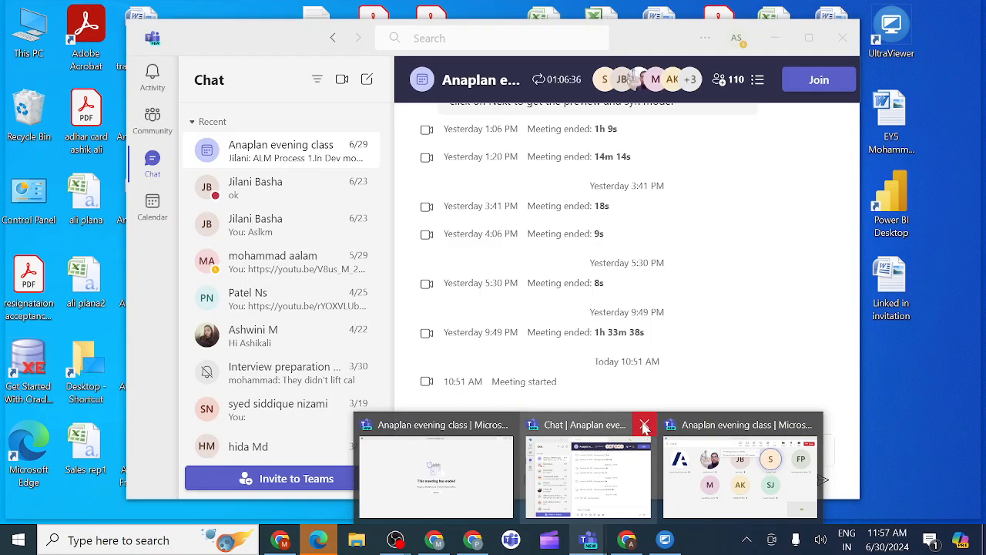
click(644, 426)
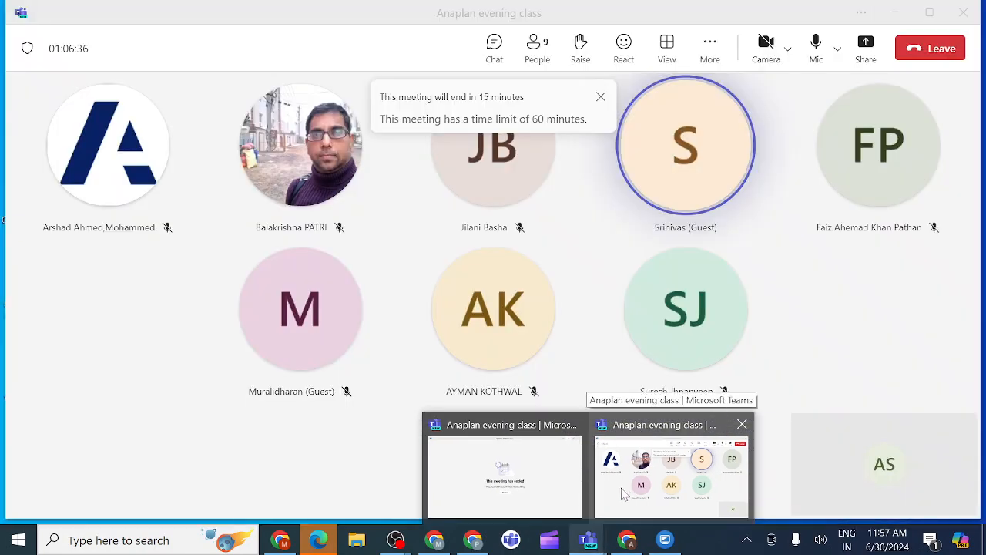
click(621, 486)
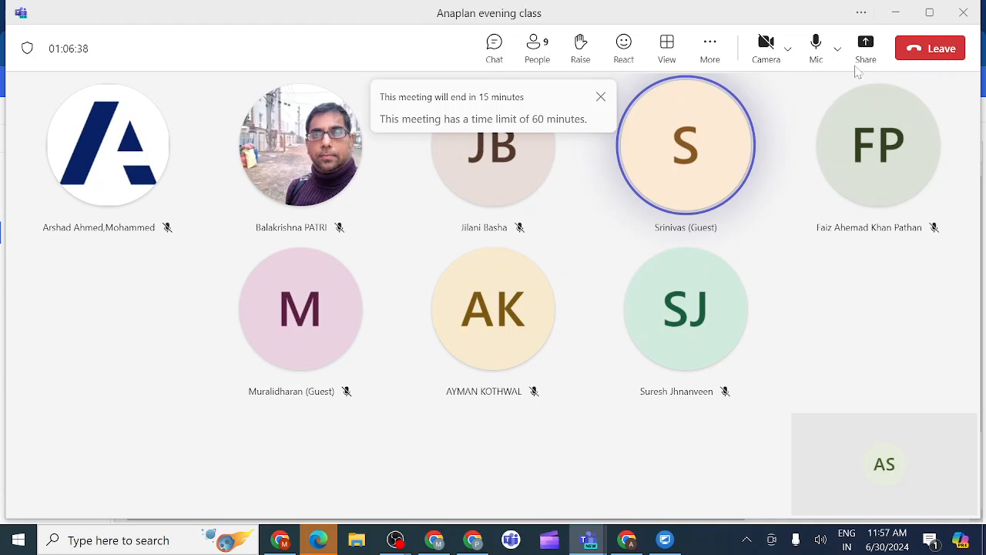
Share the entire screen in the meeting with computer sound included
click(867, 44)
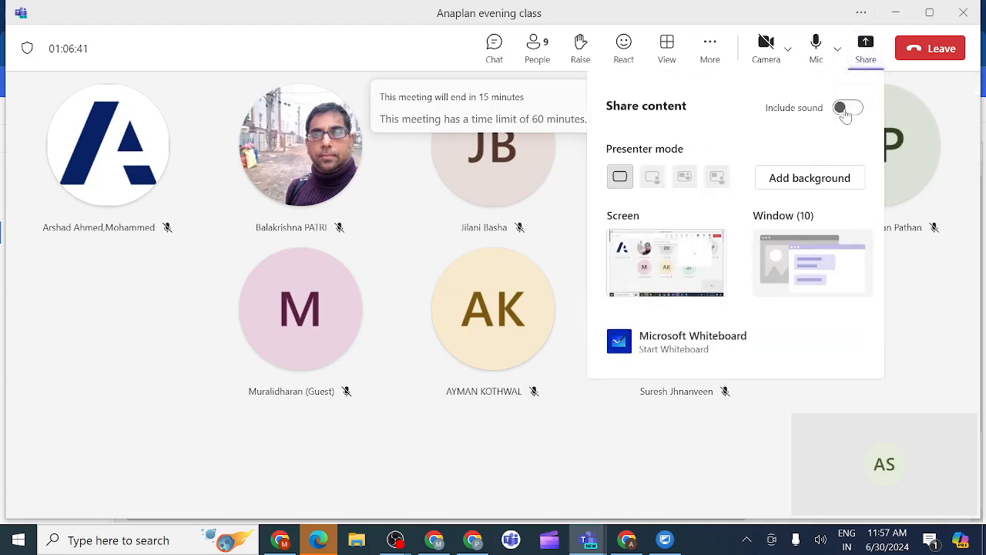
click(846, 109)
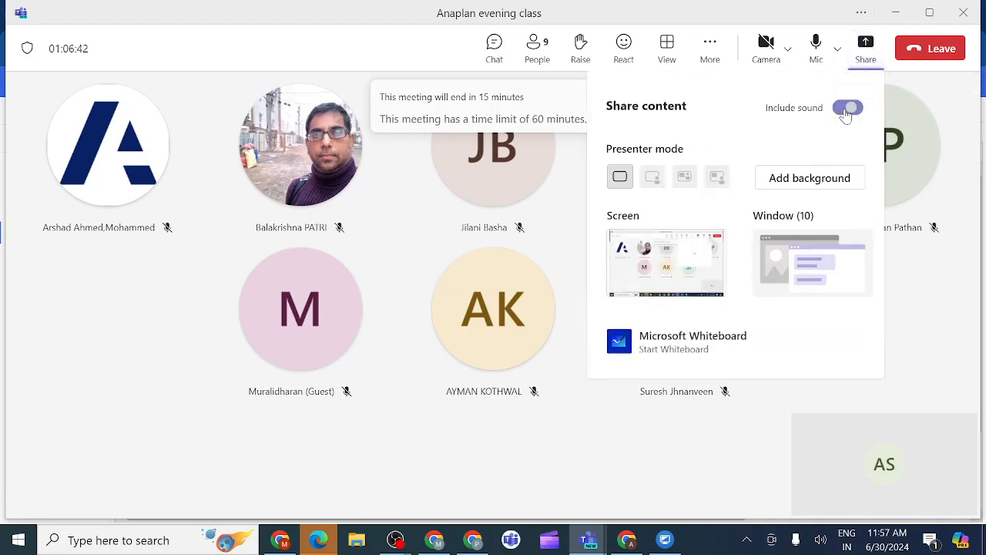
click(667, 262)
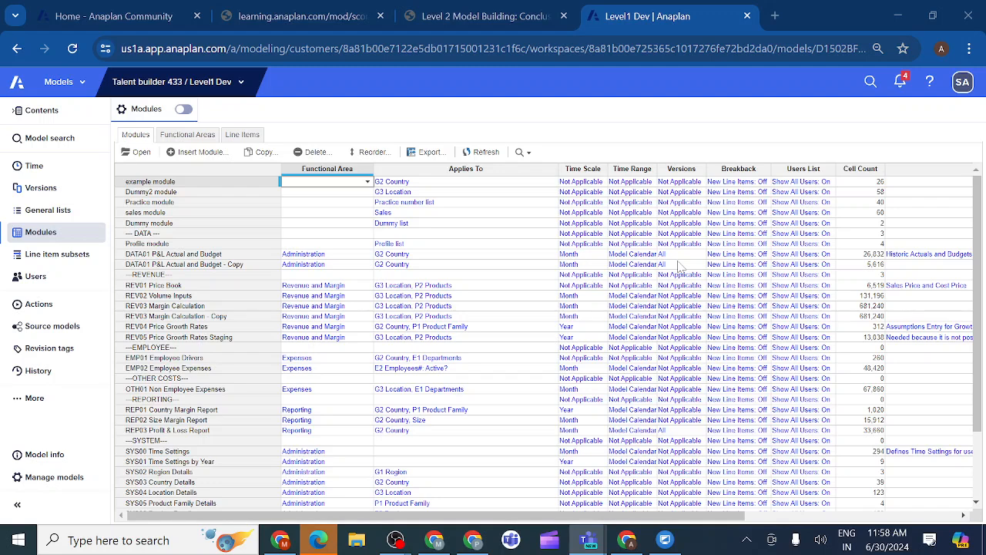
click(931, 307)
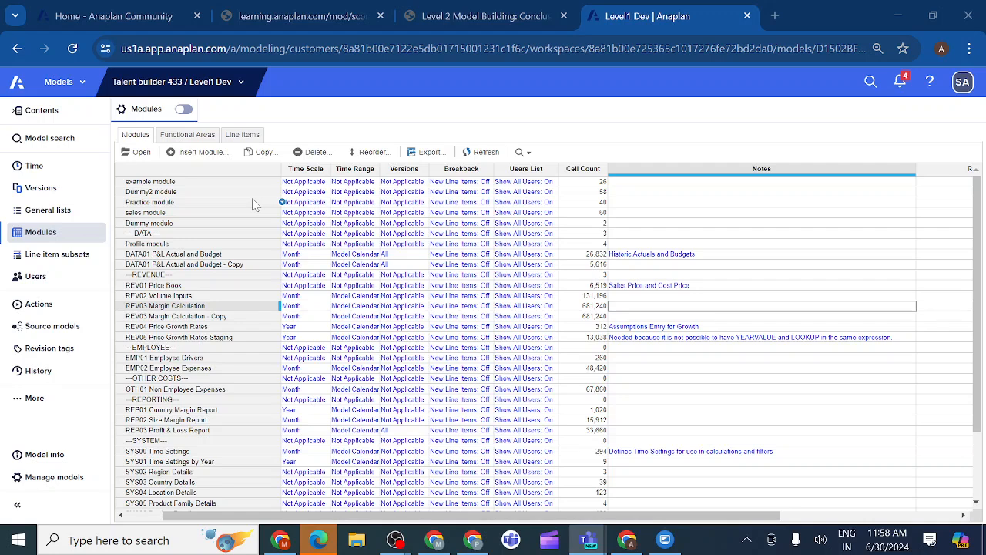
click(747, 540)
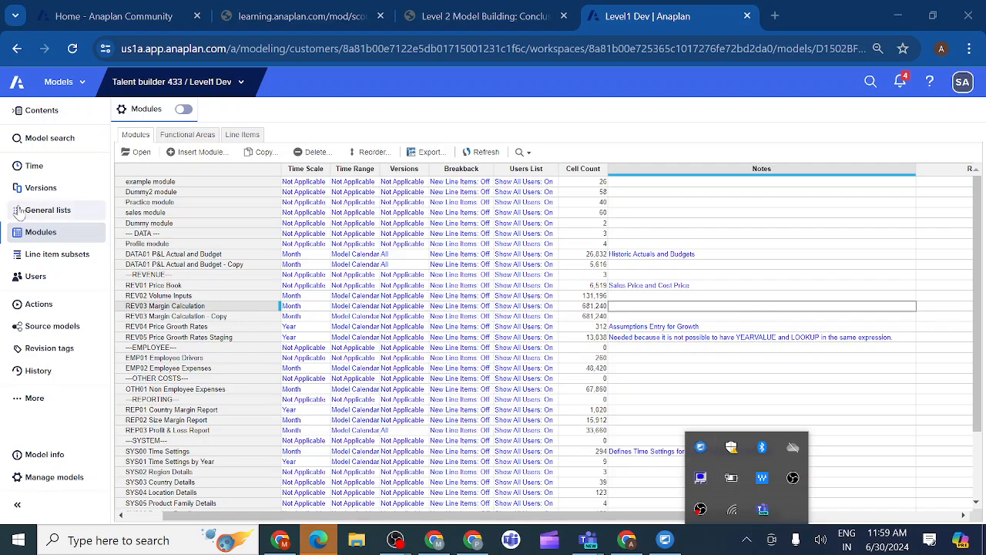
Insert a new general list named Ex1 before the example list
click(53, 215)
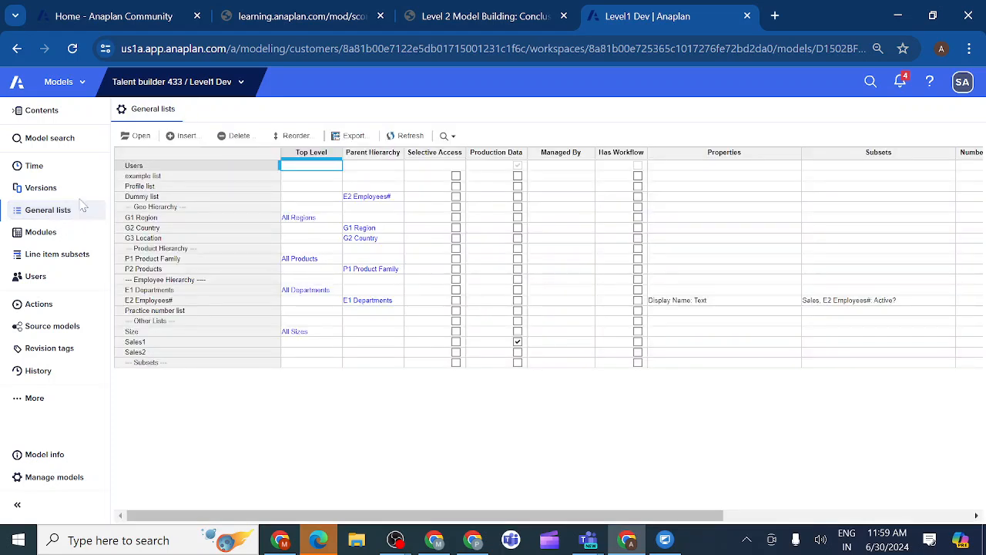
click(145, 178)
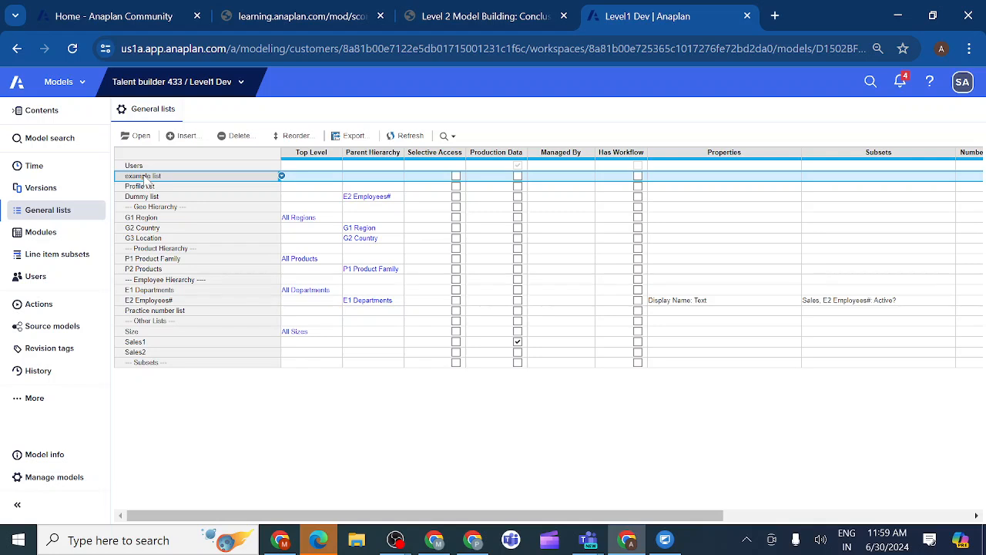
click(188, 138)
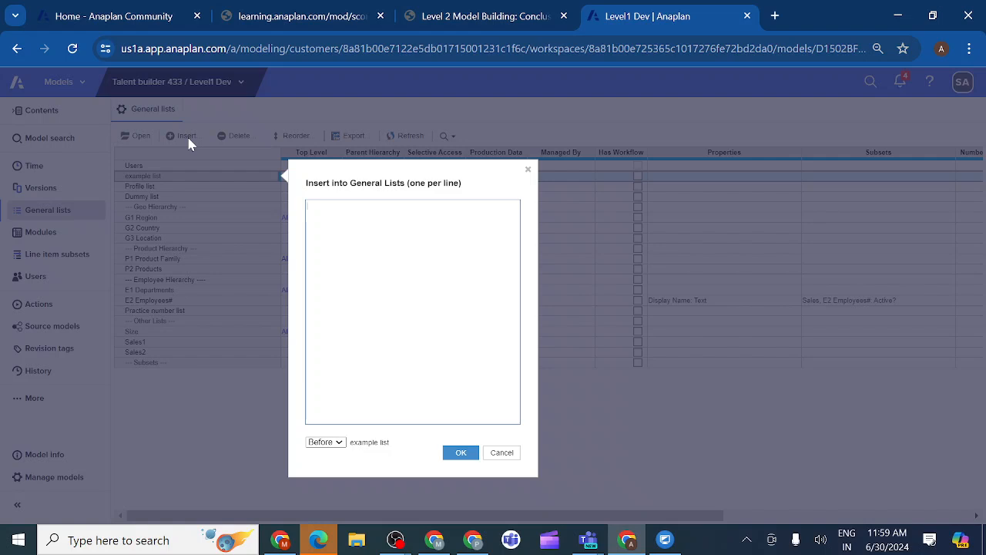
text(Ex1)
mouse_move(588, 539)
click(462, 453)
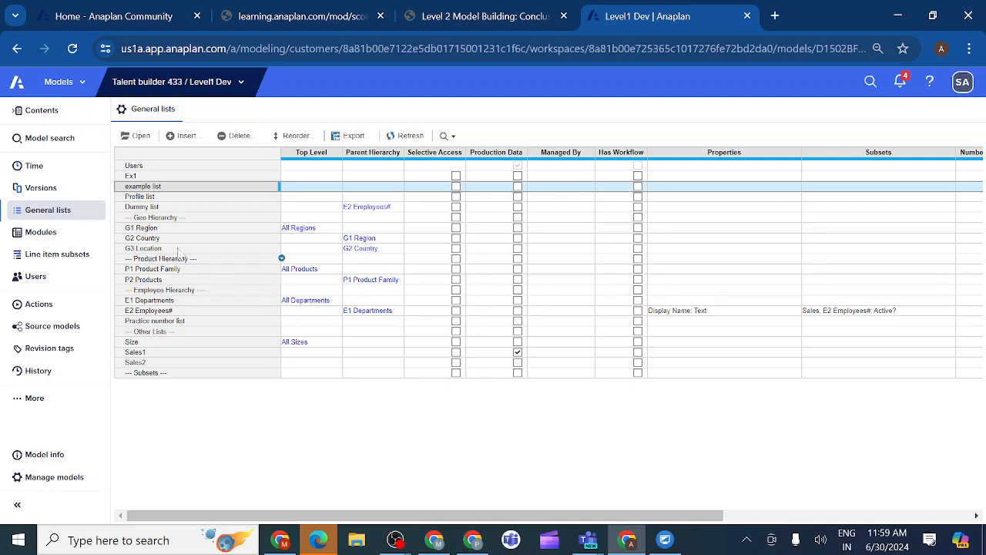
Insert another general list named Ex2 directly before the example list
click(187, 137)
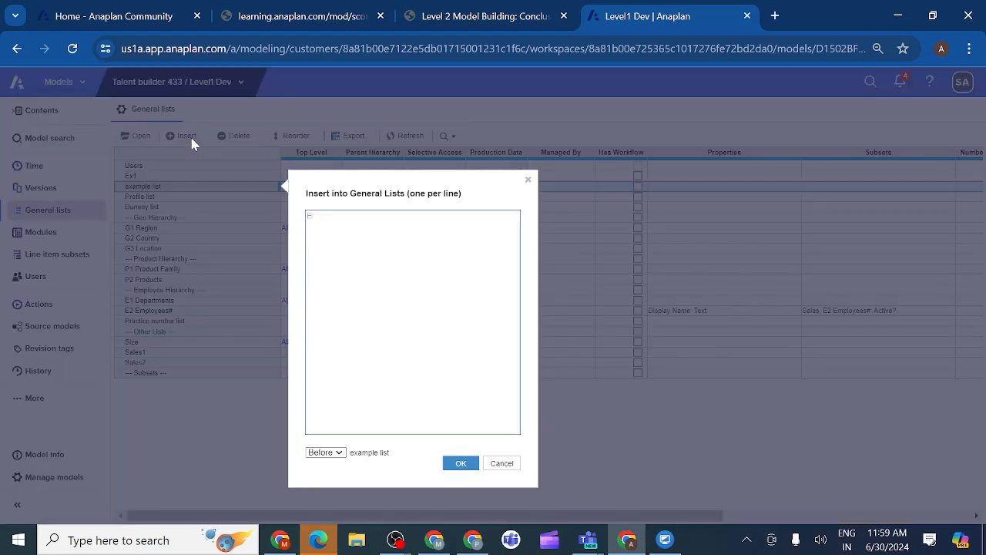
text(Ex1)
text(2)
click(461, 465)
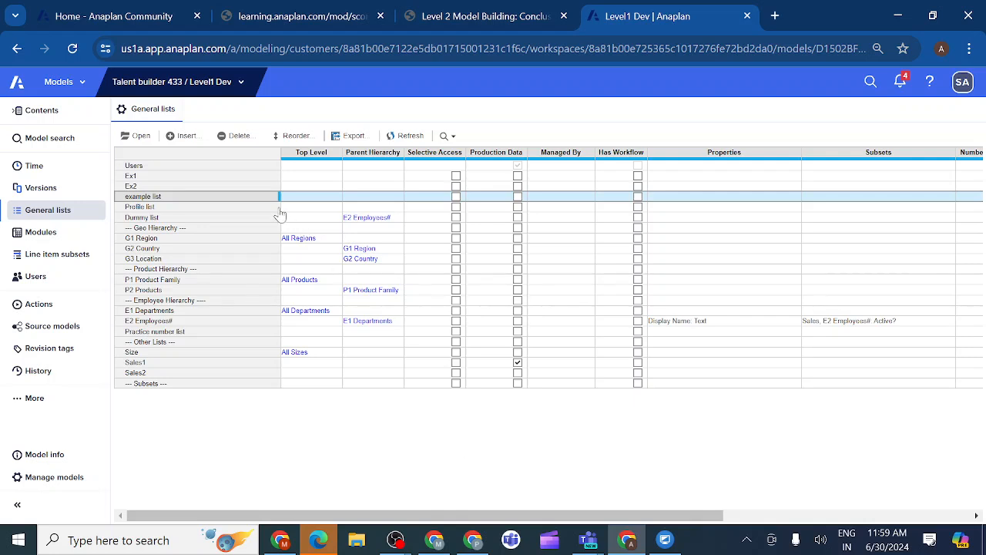
click(248, 176)
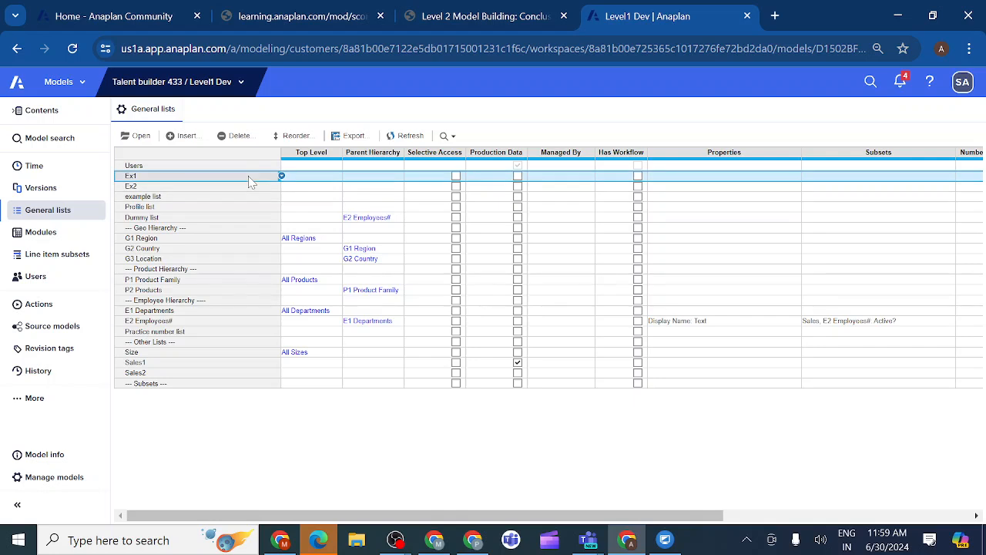
click(242, 188)
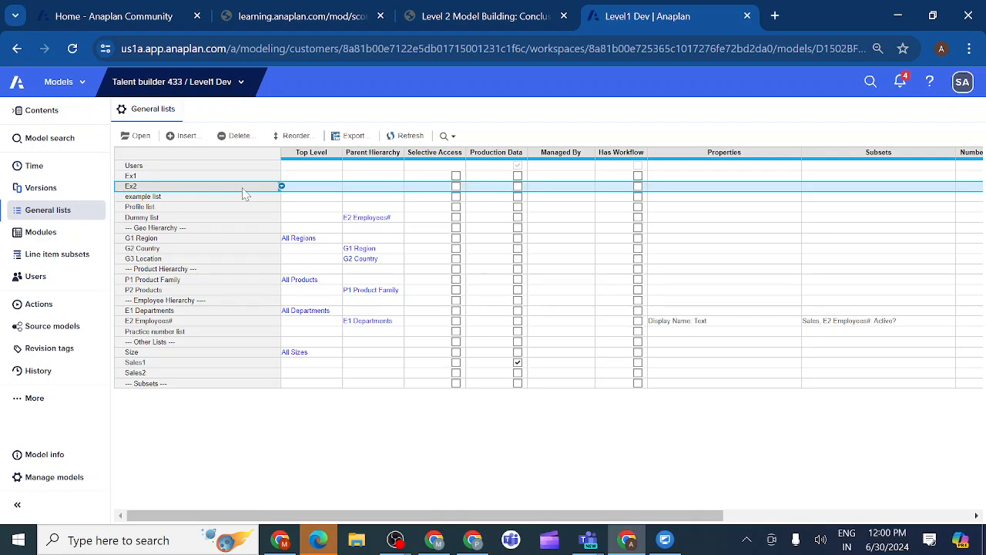
click(185, 180)
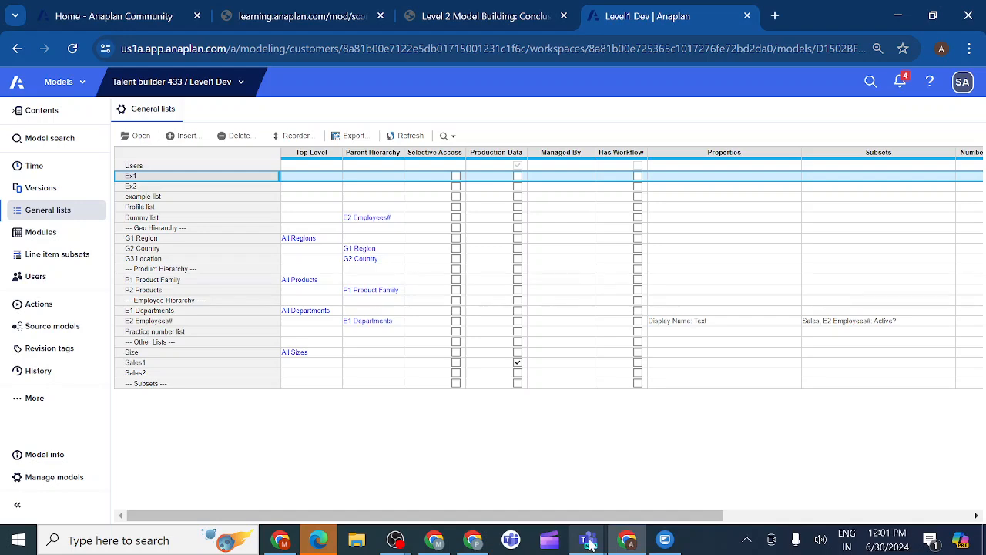
Switch to Microsoft Teams and dismiss both windows of the ended Anaplan evening class meetings
mouse_move(590, 545)
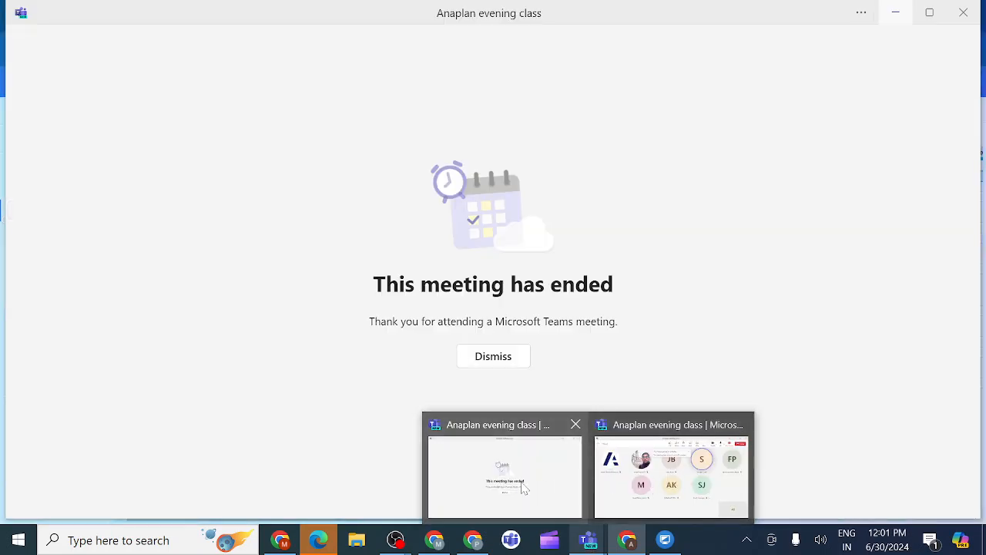
click(532, 485)
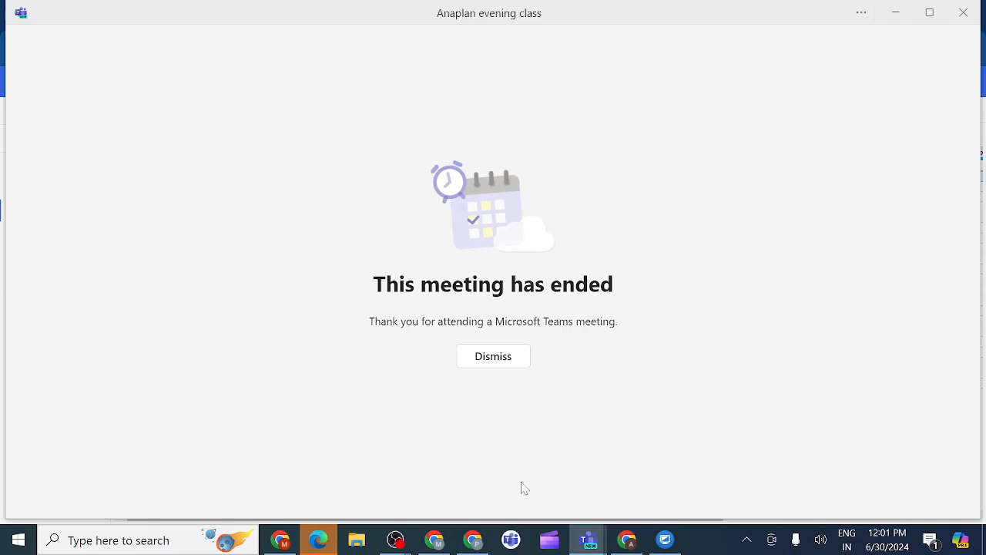
click(490, 362)
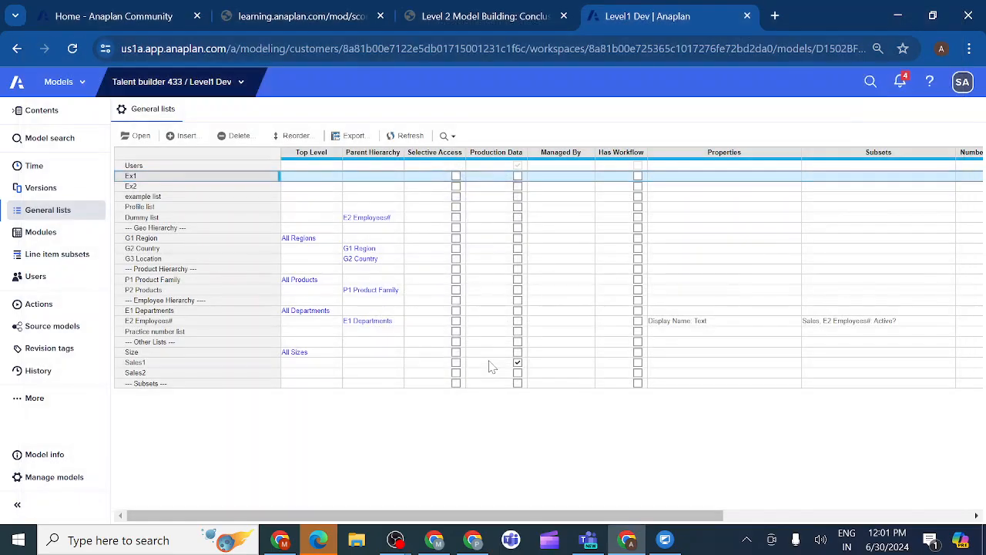
mouse_move(591, 543)
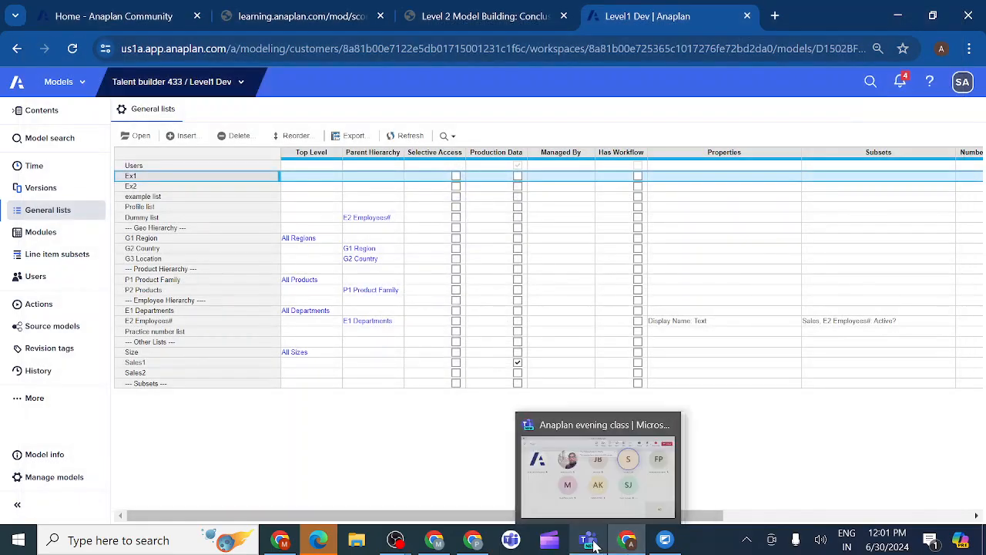
click(561, 506)
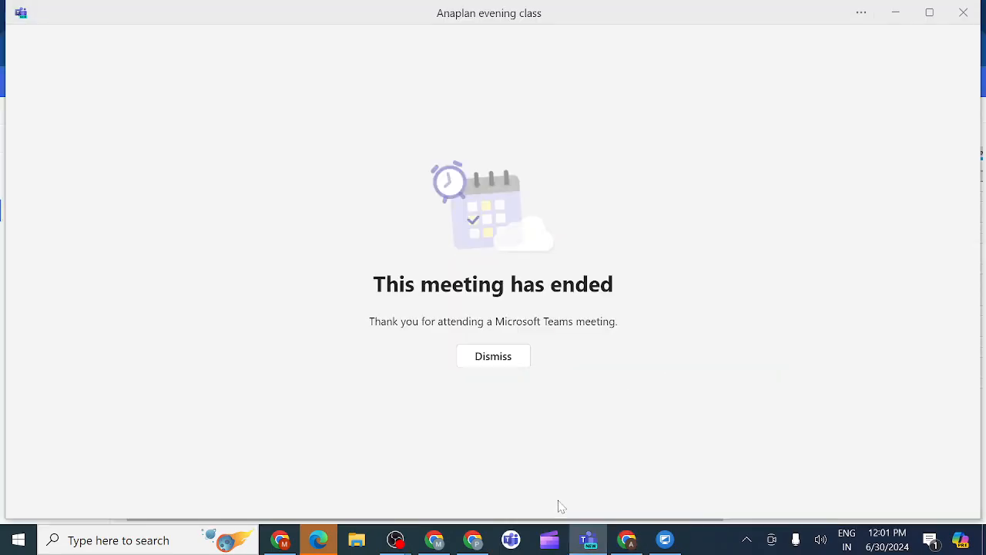
click(495, 355)
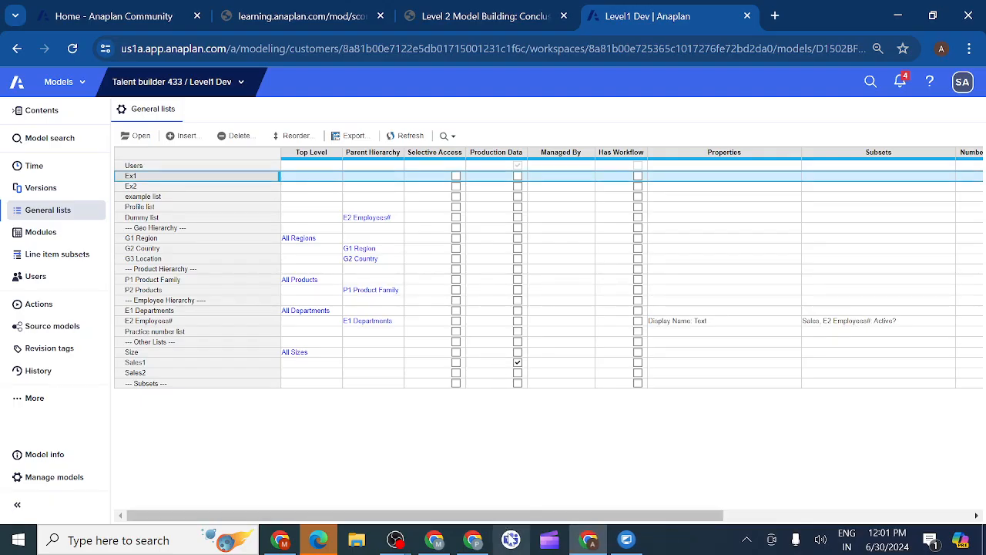
Open the new Microsoft Teams, rejoin the Anaplan evening class meeting with the camera off, and unmute the microphone
click(509, 545)
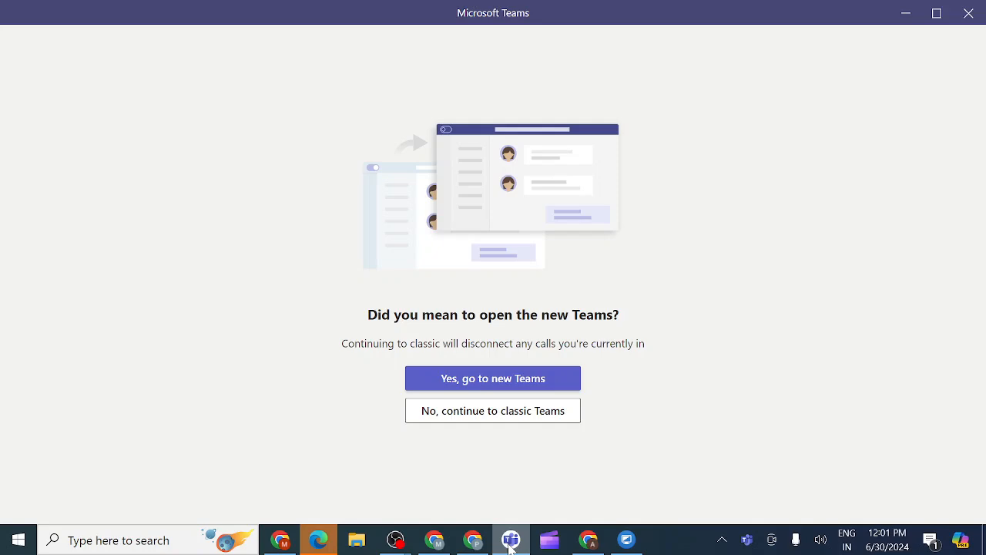
click(447, 381)
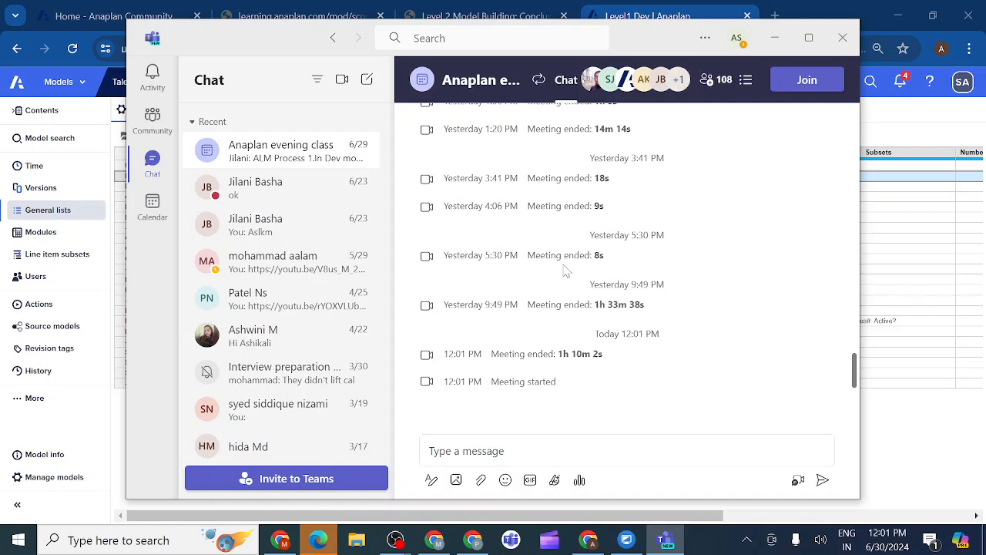
click(805, 83)
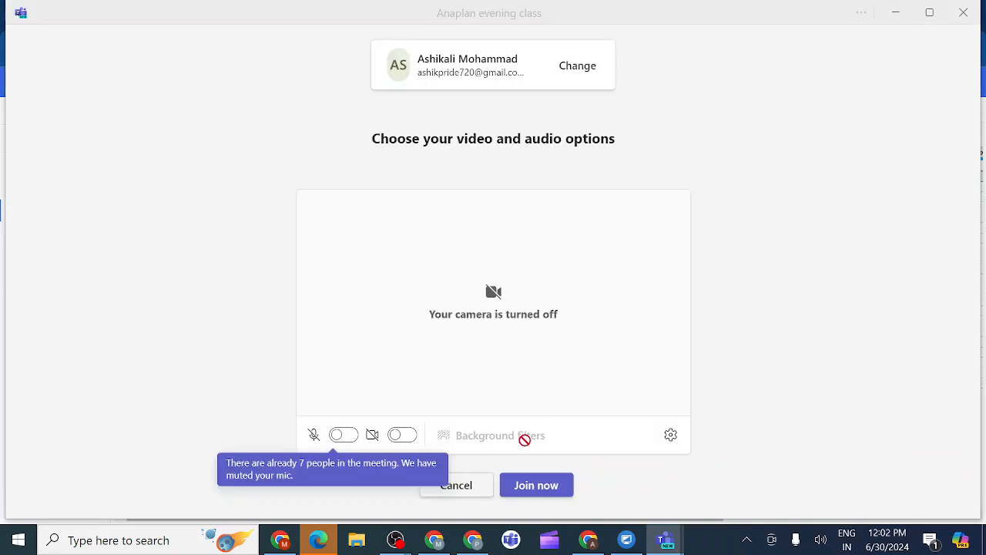
click(523, 487)
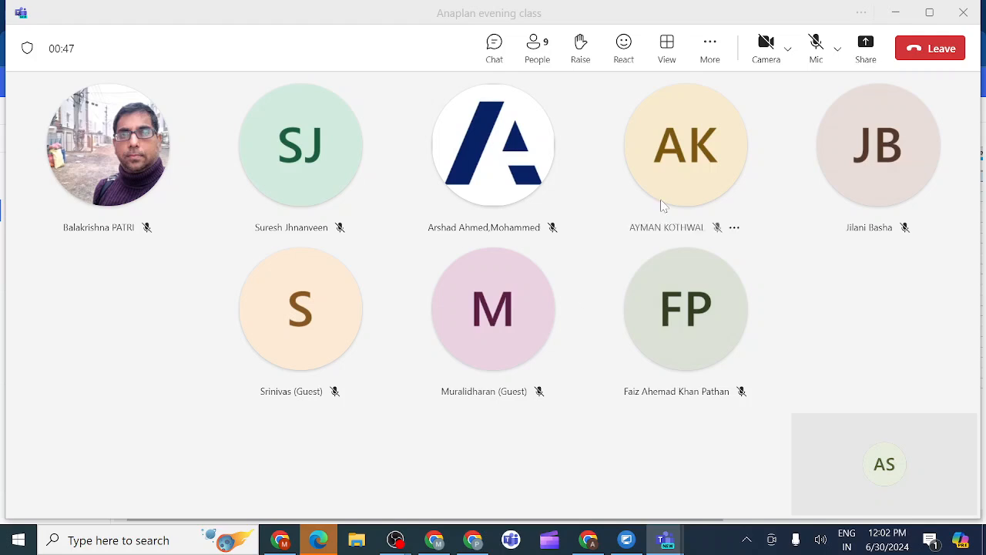
click(818, 46)
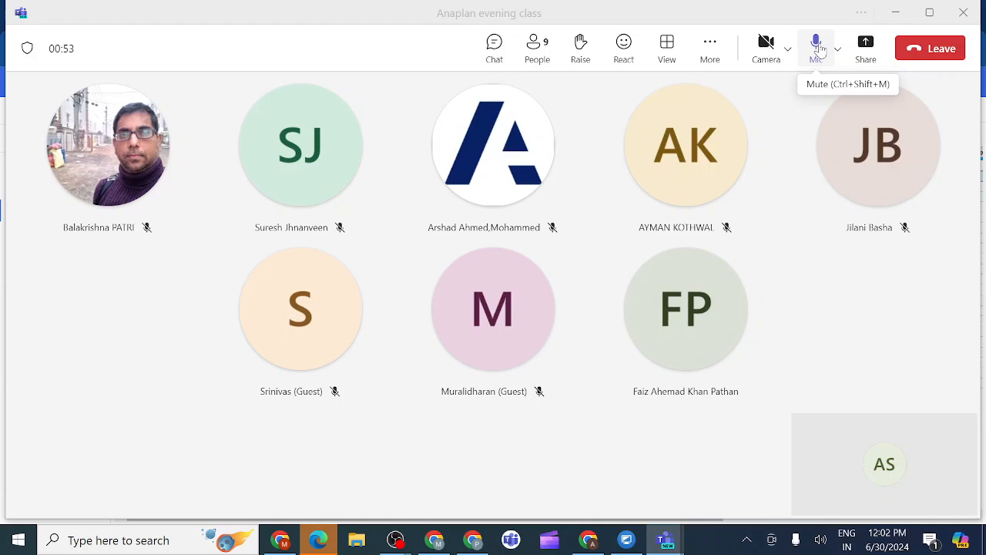
Share the entire screen with sound in the rejoined meeting and switch back to the Level1 Dev model in Anaplan
click(866, 52)
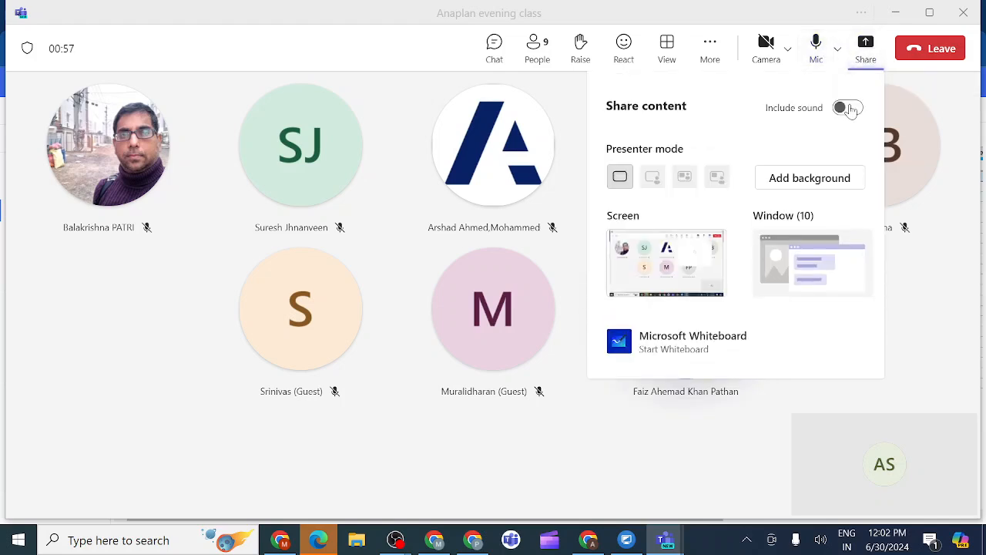
click(848, 108)
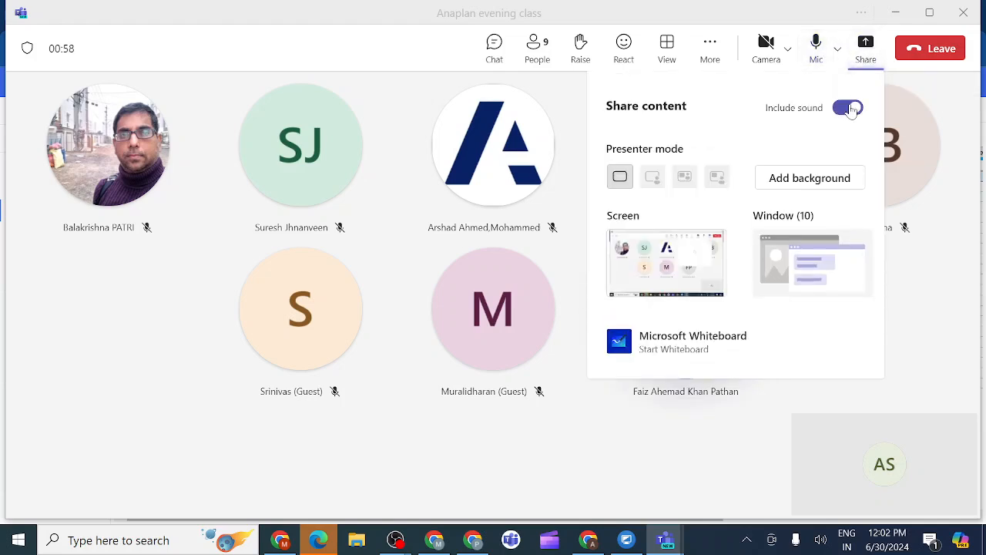
click(691, 259)
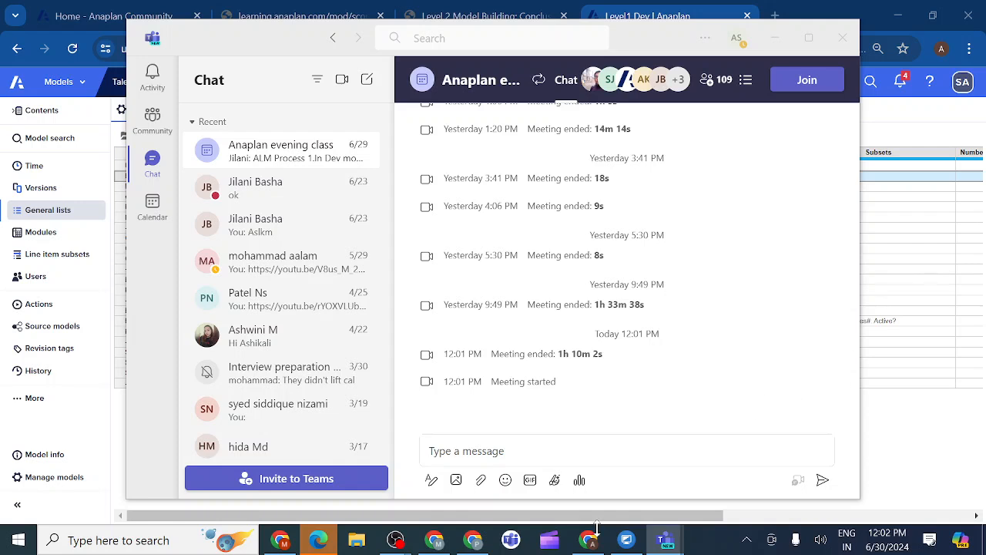
mouse_move(589, 545)
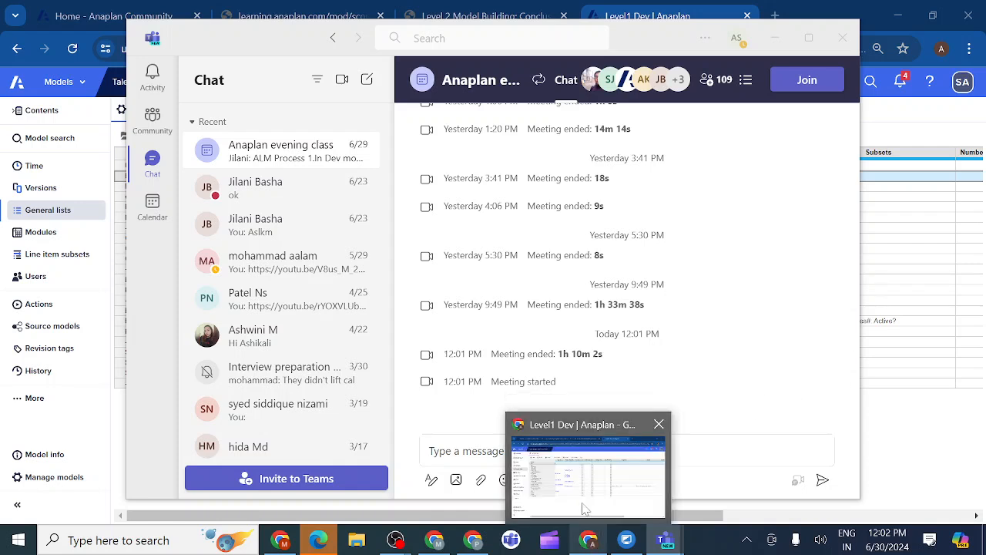
click(584, 508)
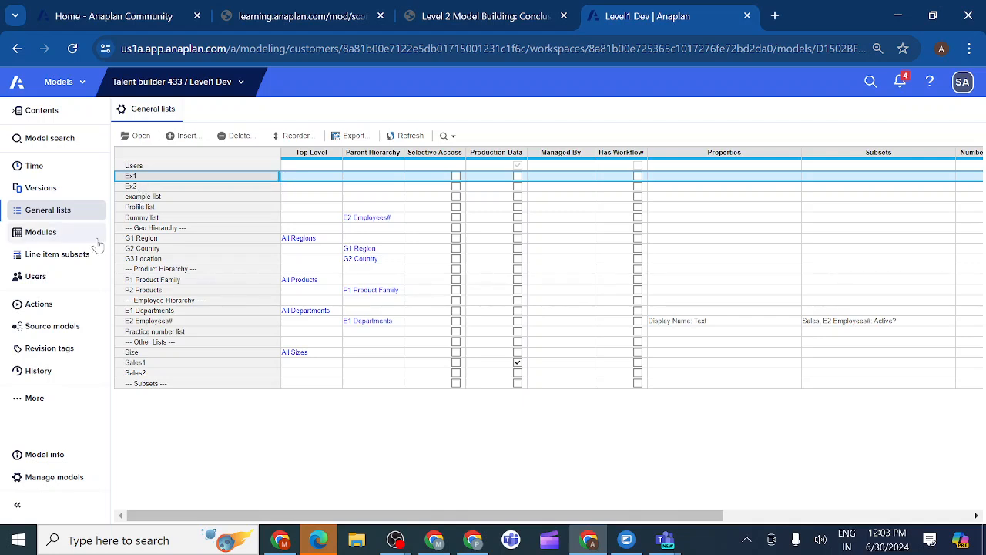
Review the Level1 Dev model's change history for the last 24 hours, highlighting the Ex1 list entry, and close it
click(30, 370)
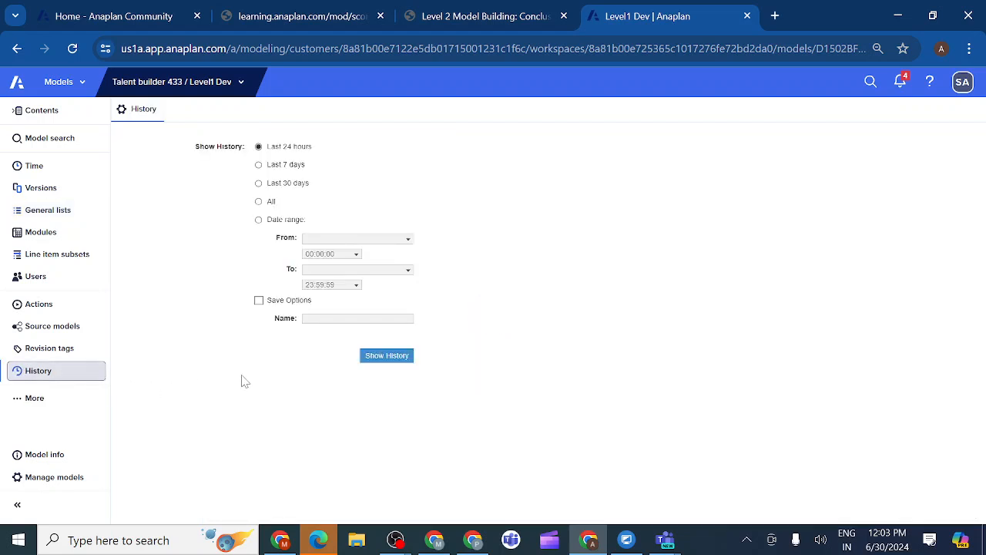
click(386, 356)
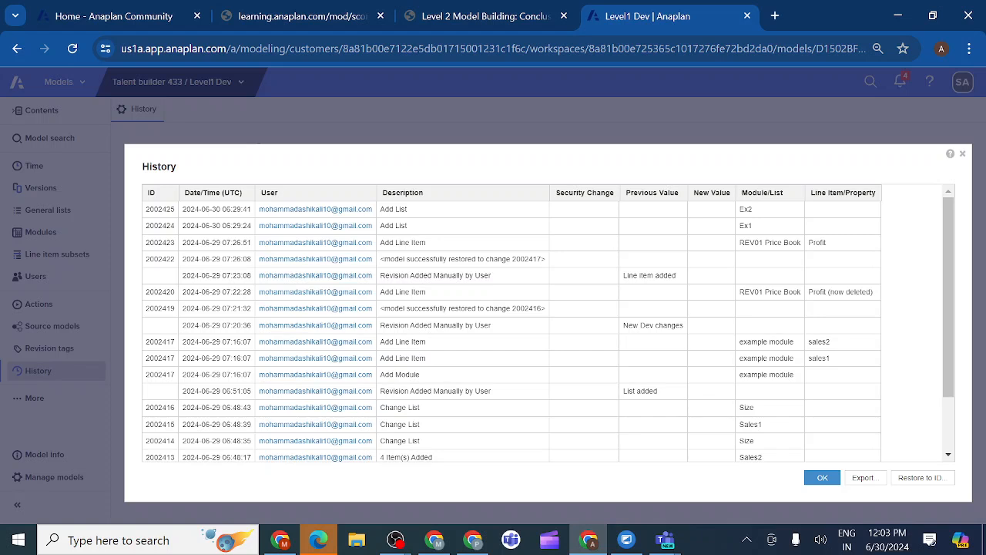
click(160, 226)
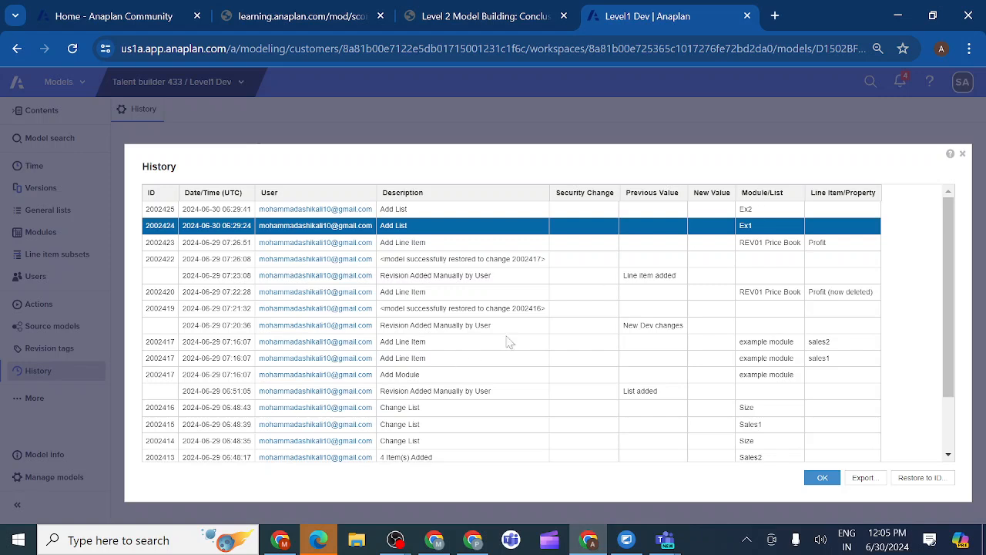
click(963, 155)
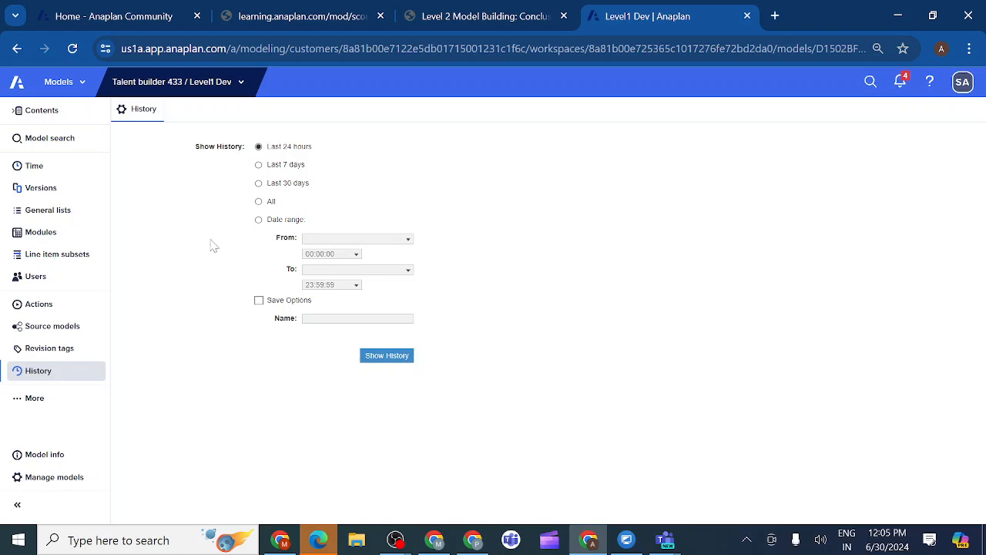
Delete the Ex1 list from the general lists and confirm the deletion
click(48, 209)
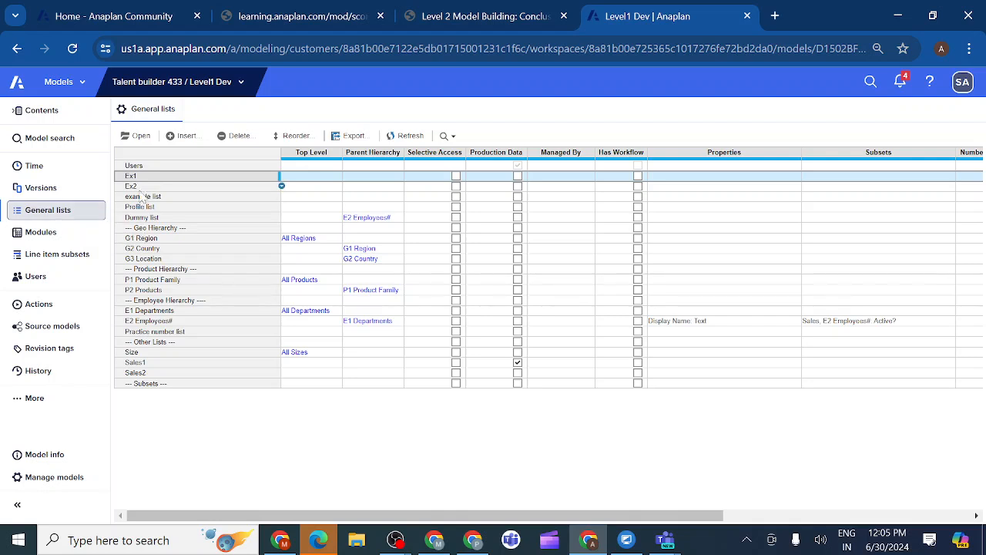
click(134, 191)
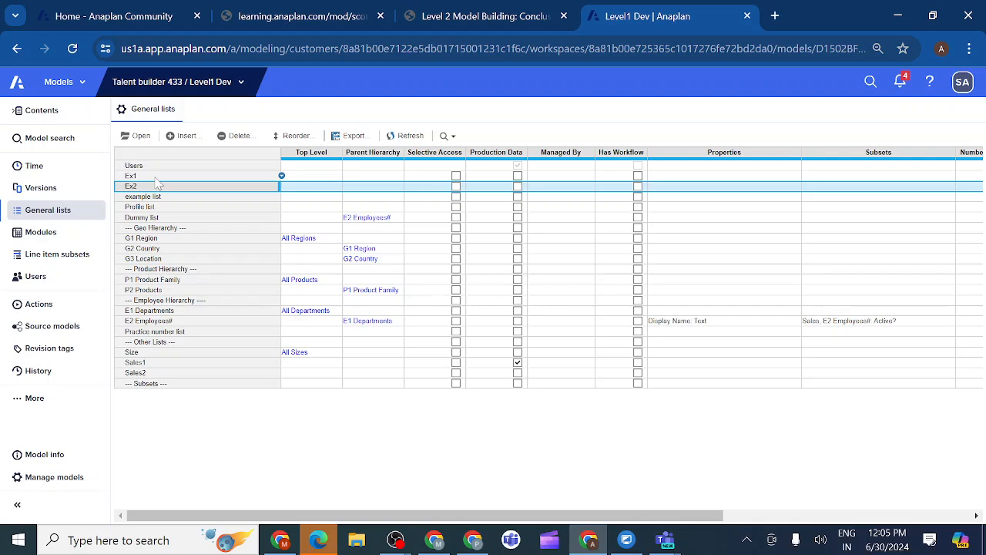
click(156, 178)
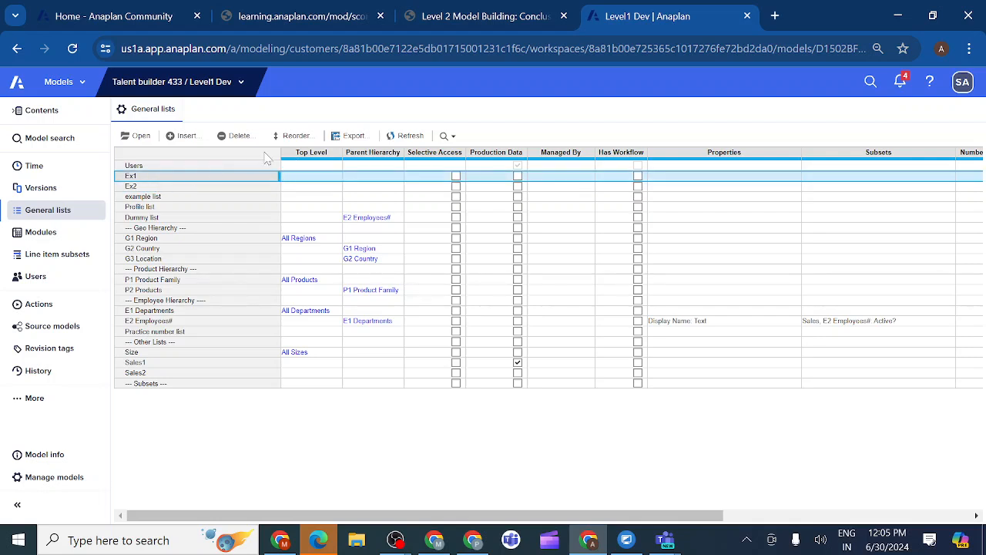
click(240, 136)
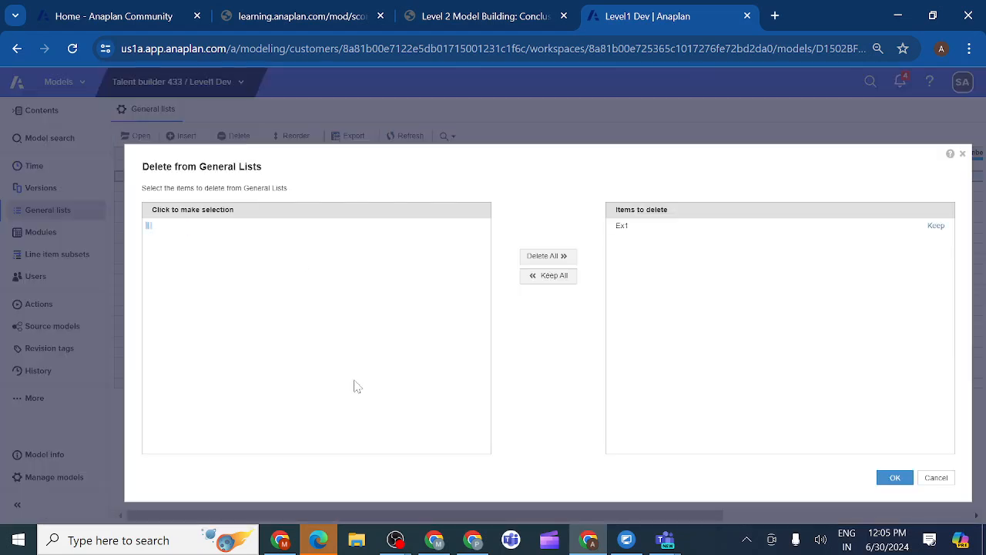
click(895, 478)
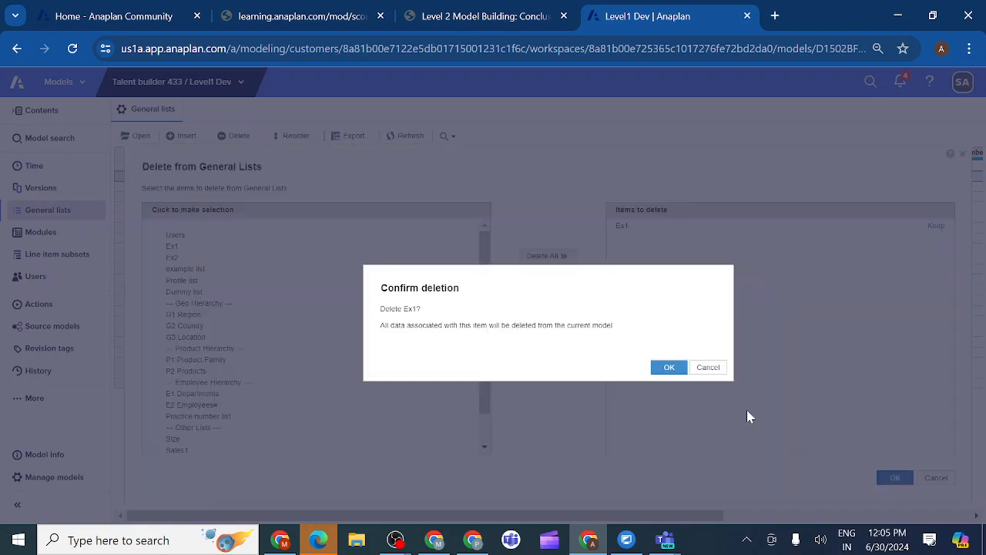
click(669, 369)
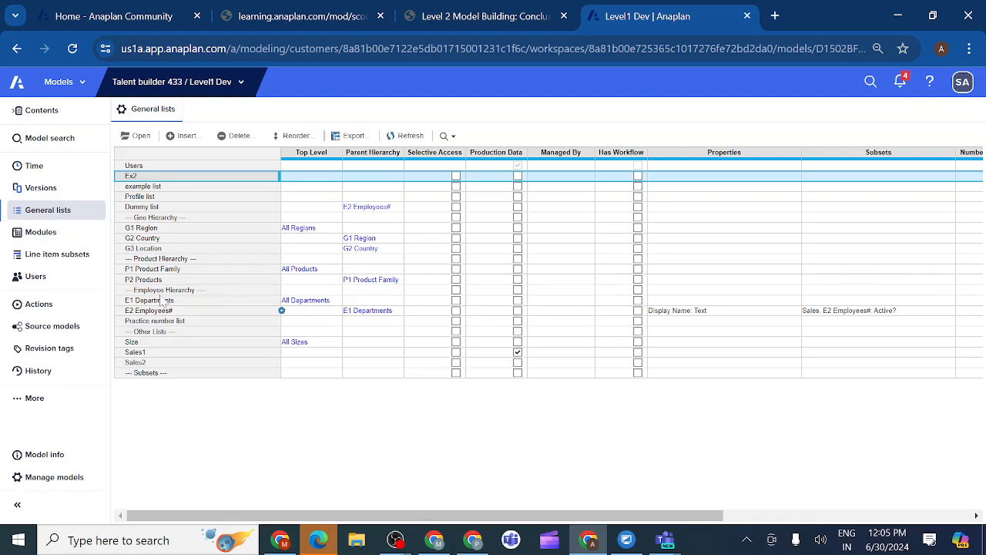
Add a revision tag titled RT1 User2 with the description "User2 changes" to the Level1 Dev model and save it
click(52, 354)
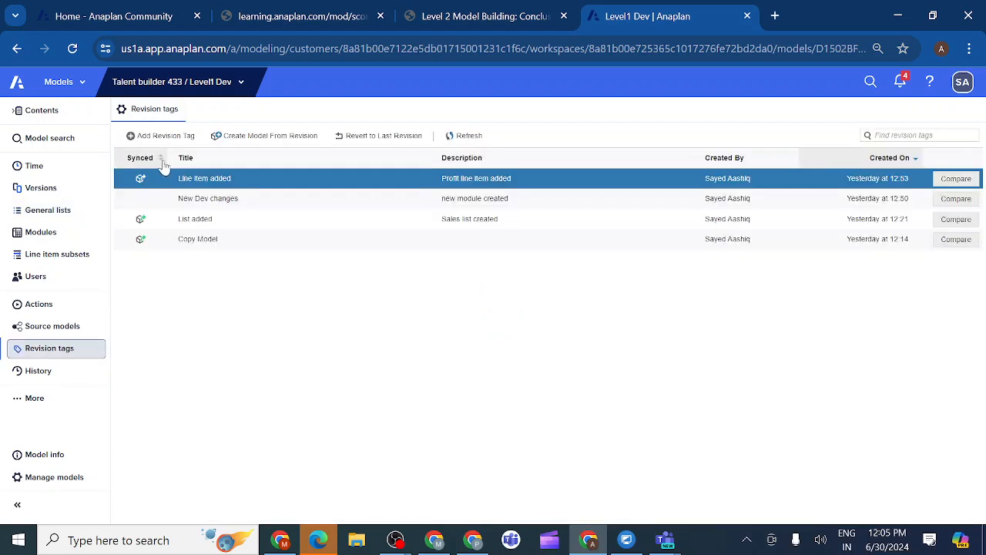
click(134, 143)
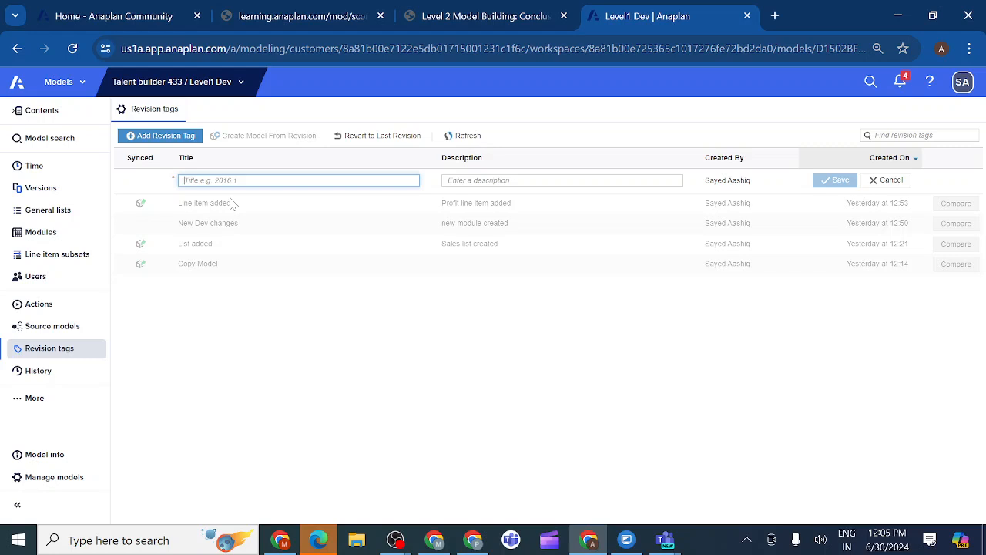
text(User1)
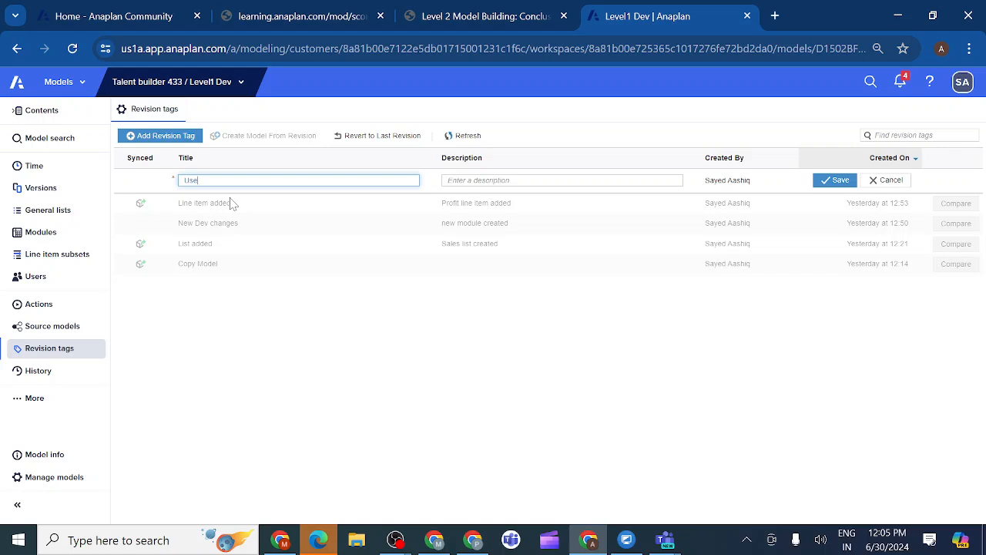
text(2)
click(493, 180)
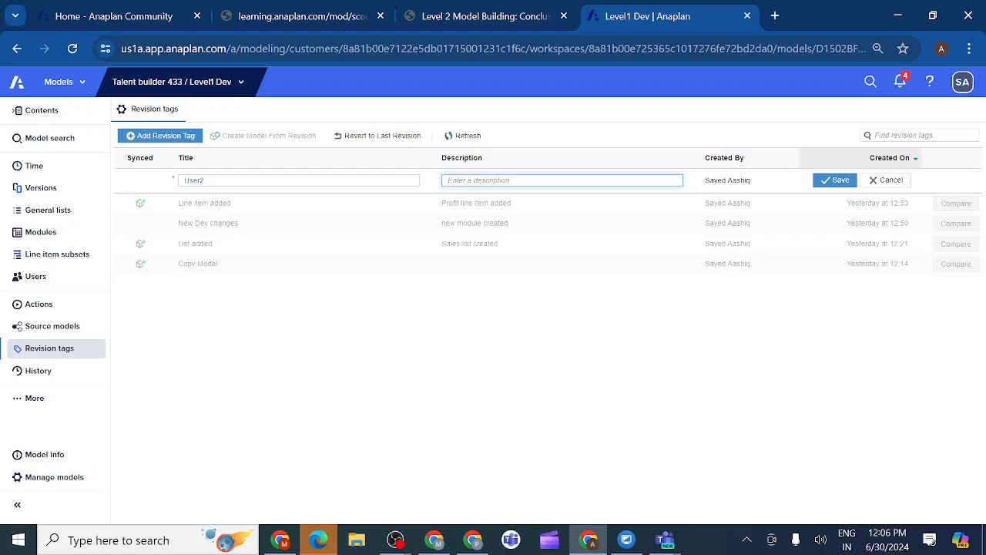
text(User 2changes)
click(184, 180)
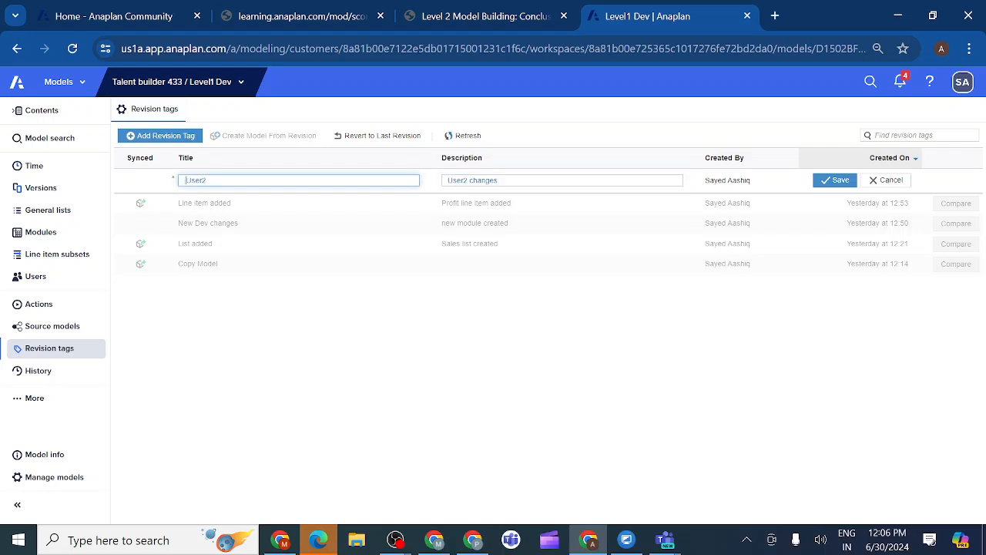
text(R1)
text(1)
click(830, 187)
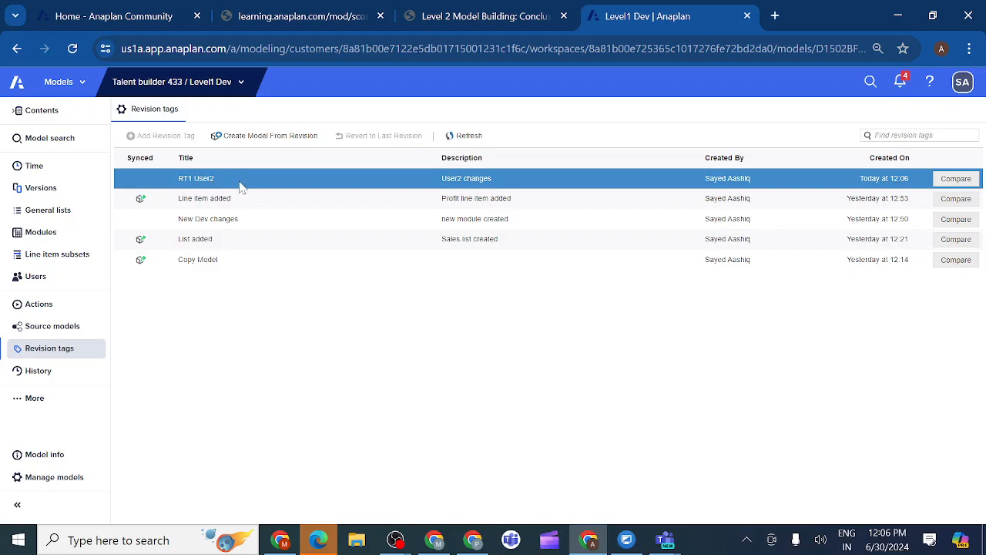
Synchronize the Level1 test model from Level1 Dev using revision tag RT1 User2, then close model management
click(17, 481)
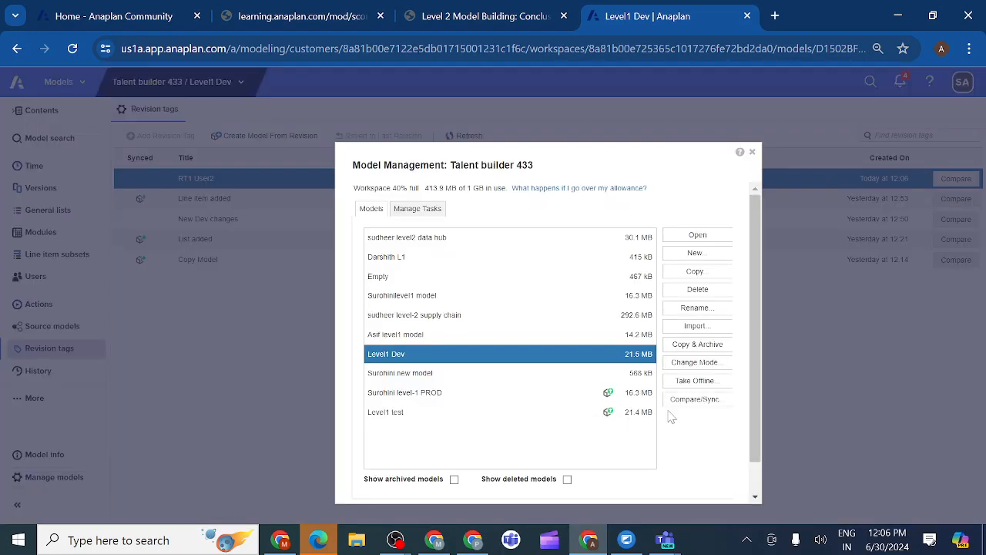
click(413, 421)
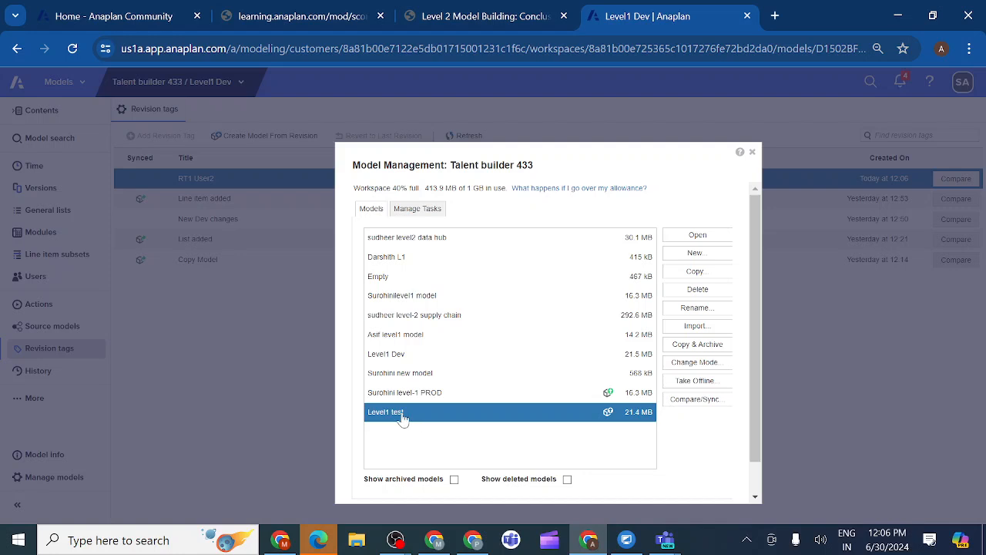
click(694, 400)
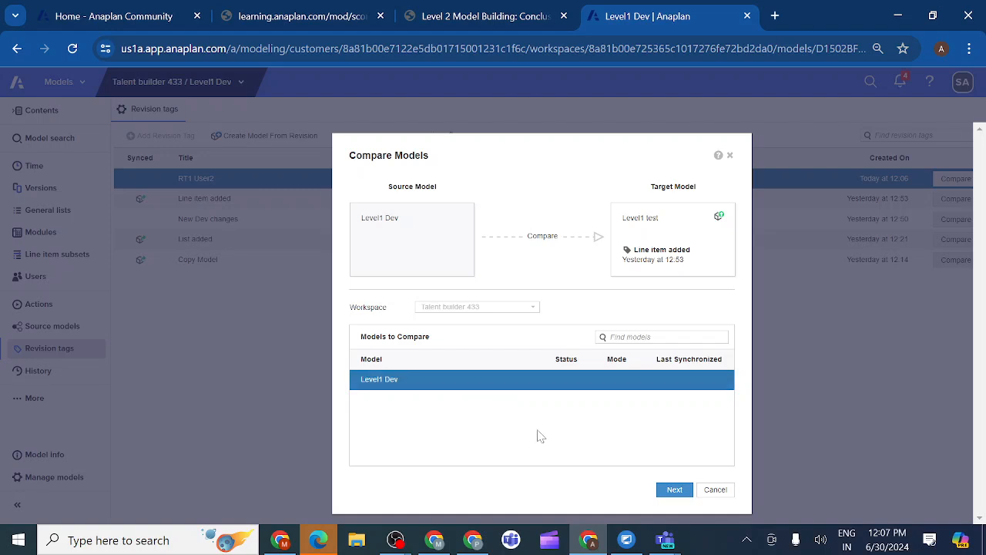
click(674, 490)
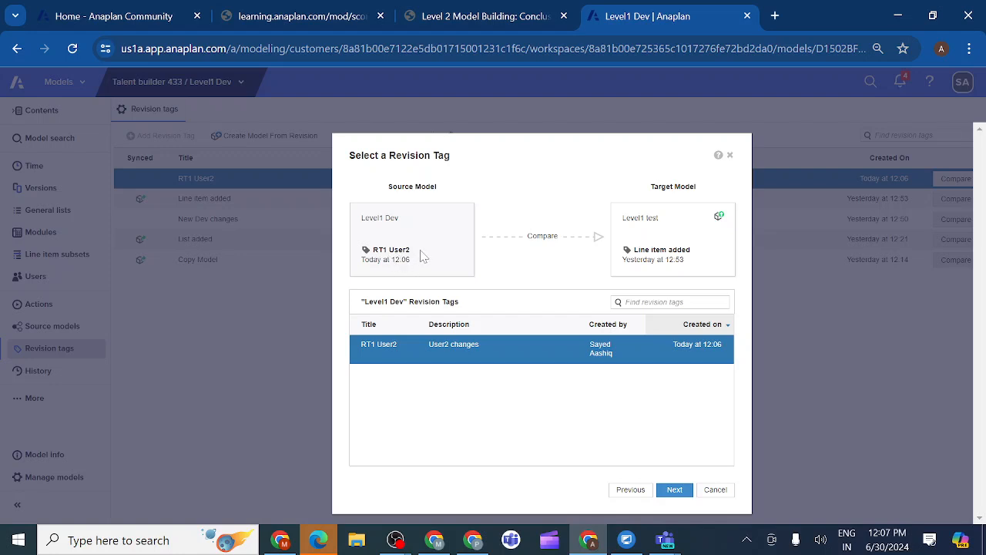
click(674, 491)
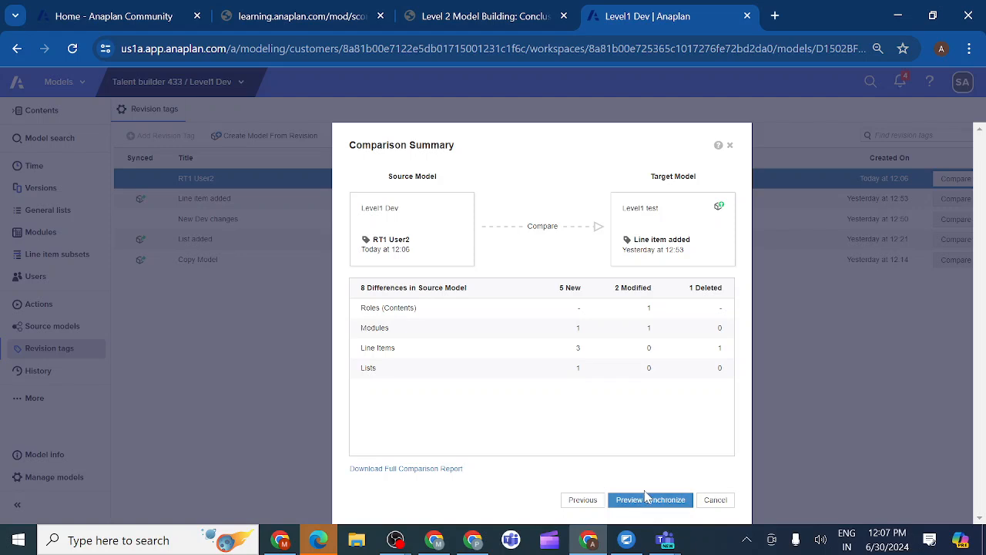
click(644, 498)
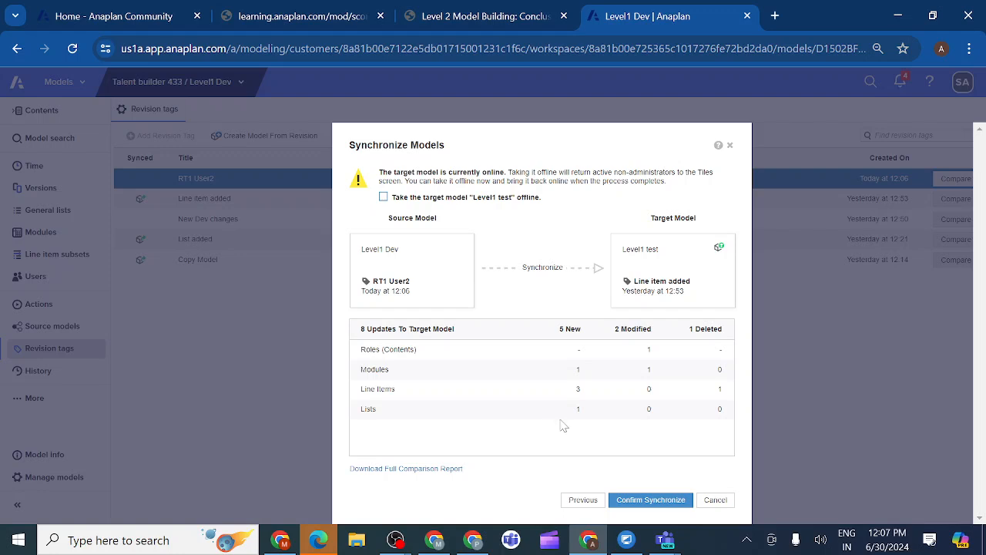
click(645, 503)
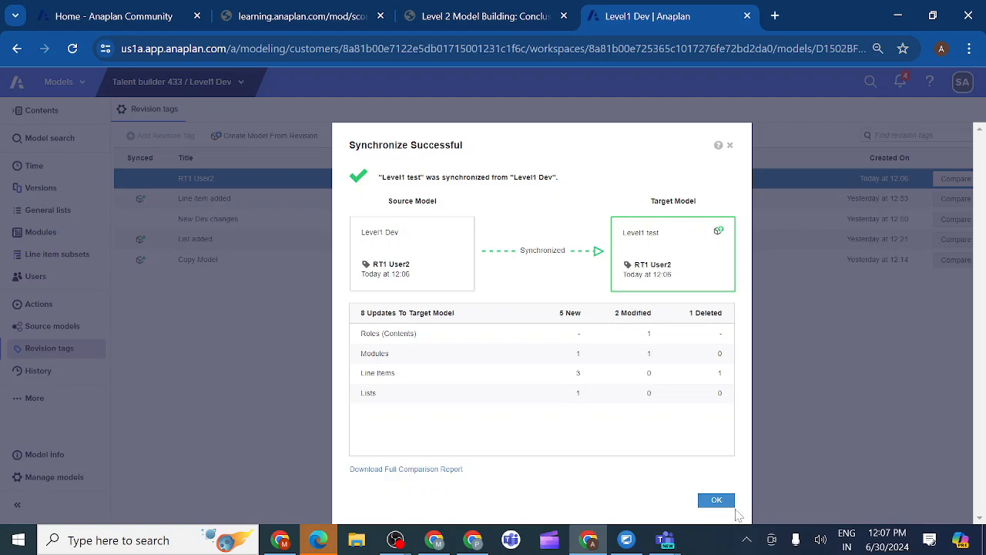
click(716, 500)
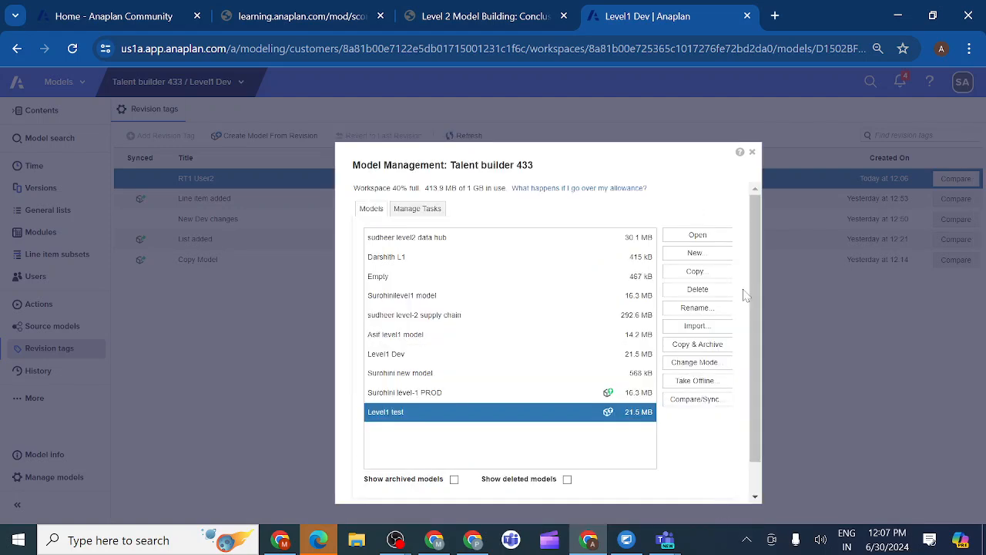
click(752, 153)
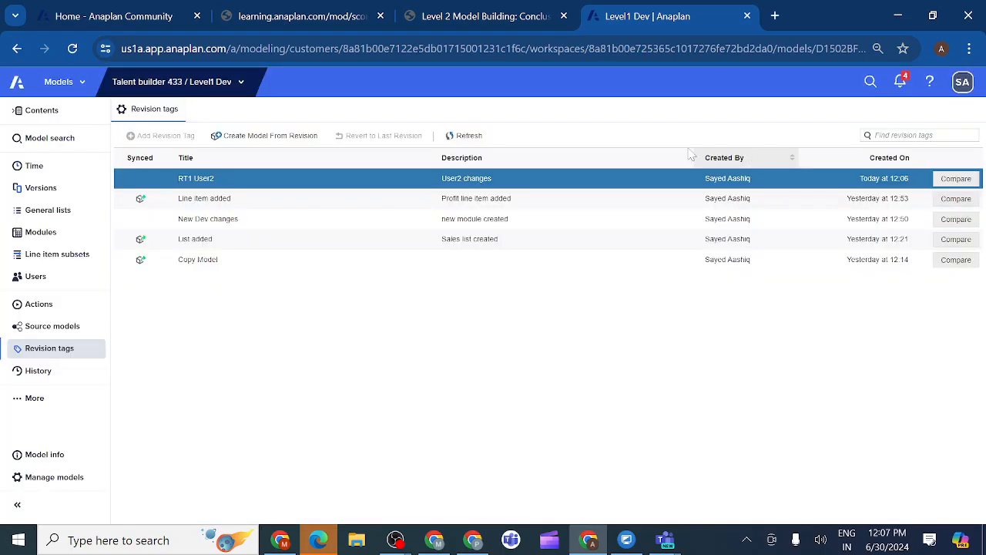
Open the Level1 test model and check its general lists for the Ex2 list
click(242, 84)
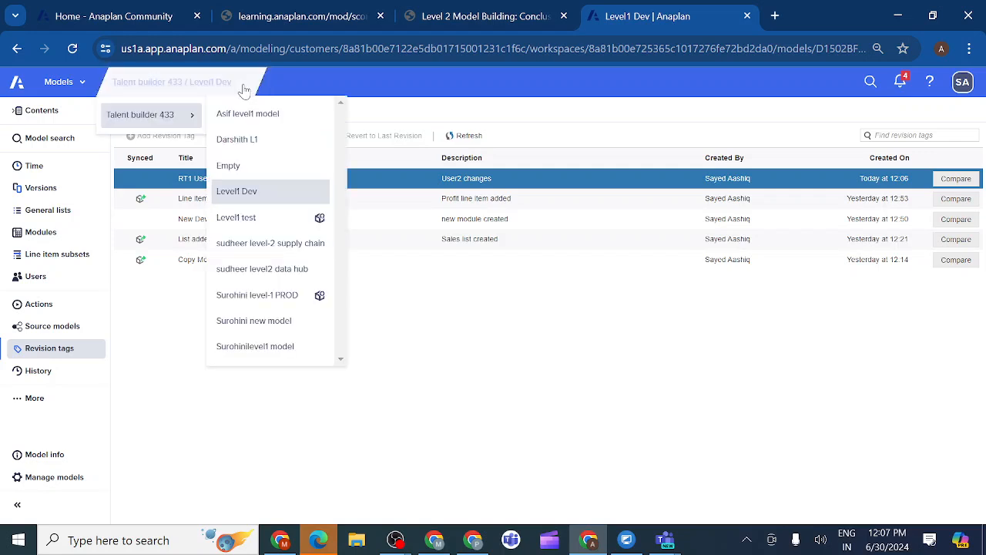
click(236, 220)
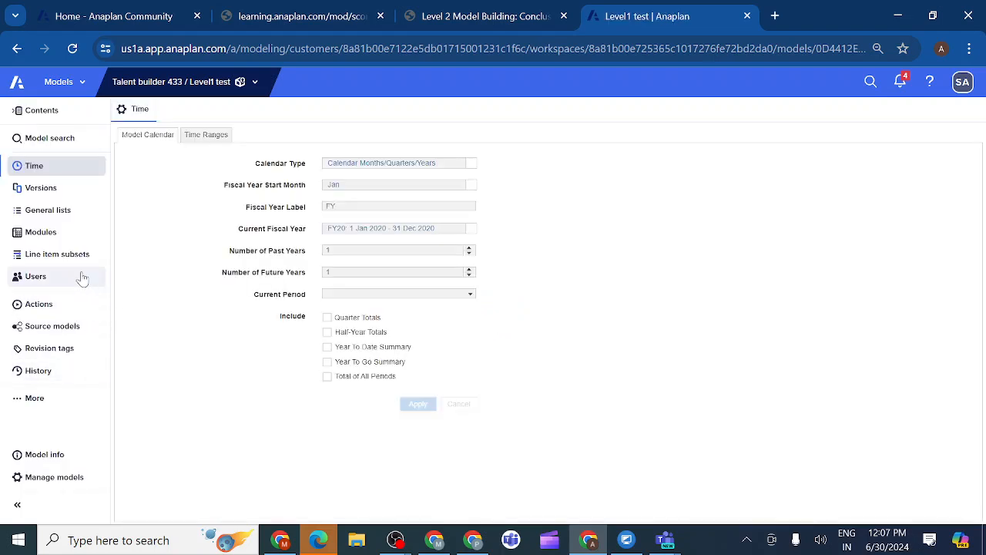
click(80, 214)
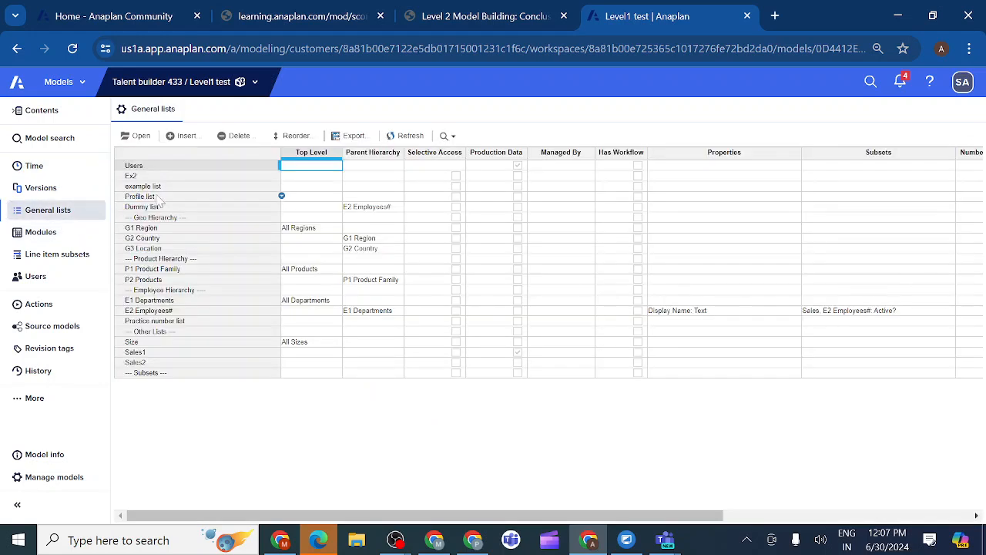
click(177, 181)
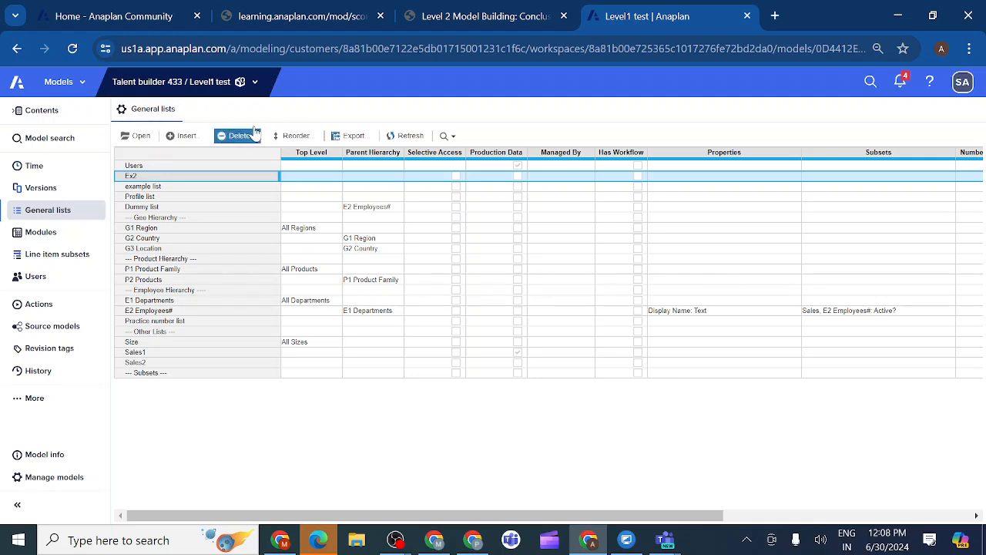
Switch back to the Level1 Dev model and select Ex2 in its general lists
click(255, 82)
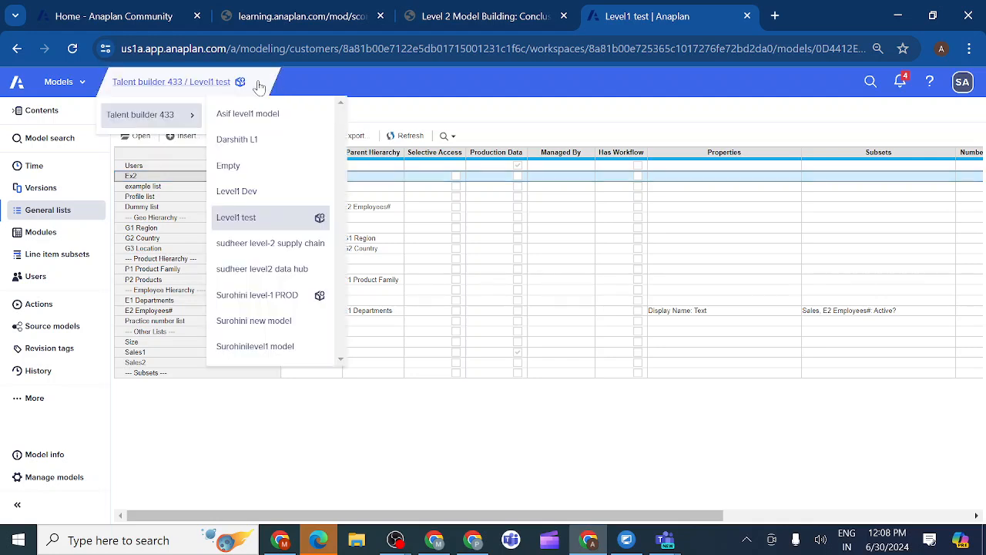
click(244, 193)
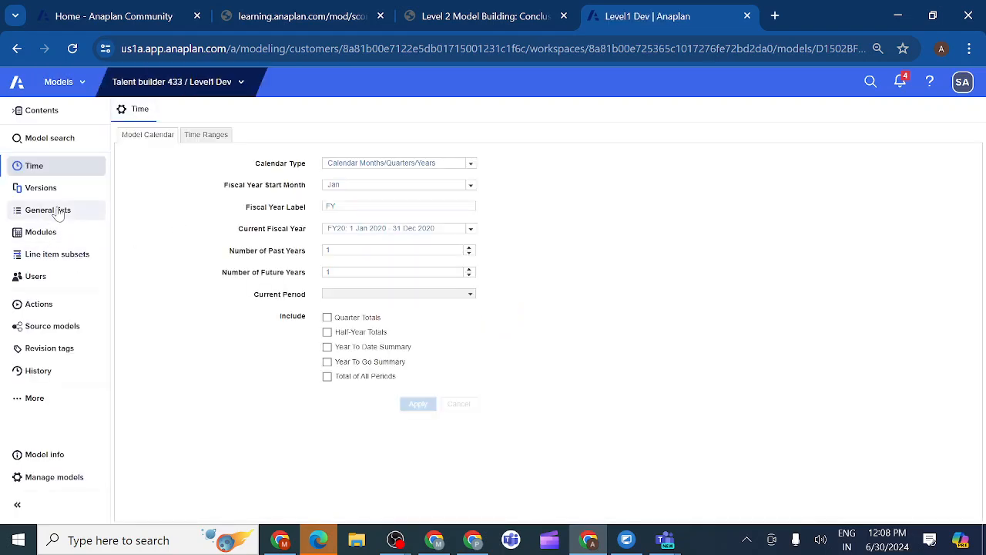
click(58, 213)
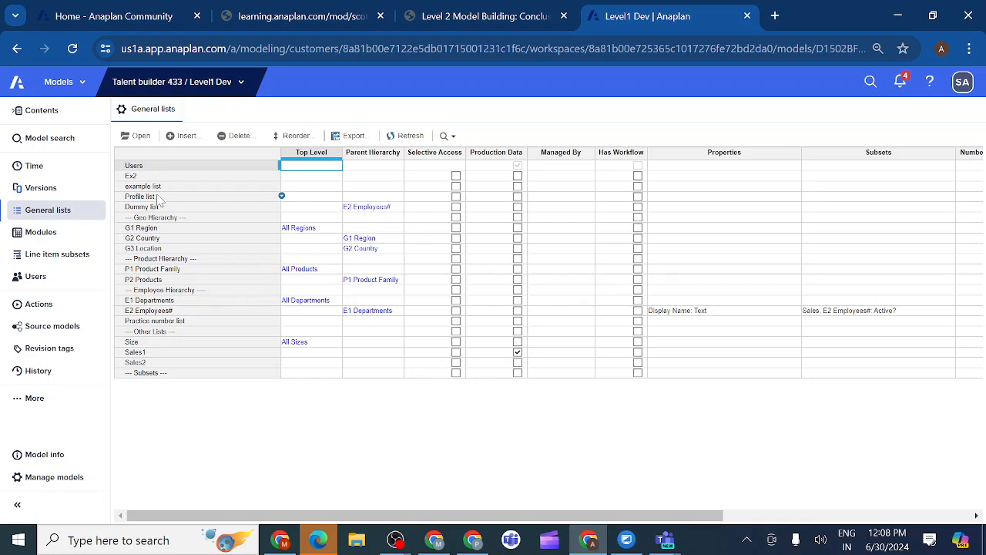
click(144, 177)
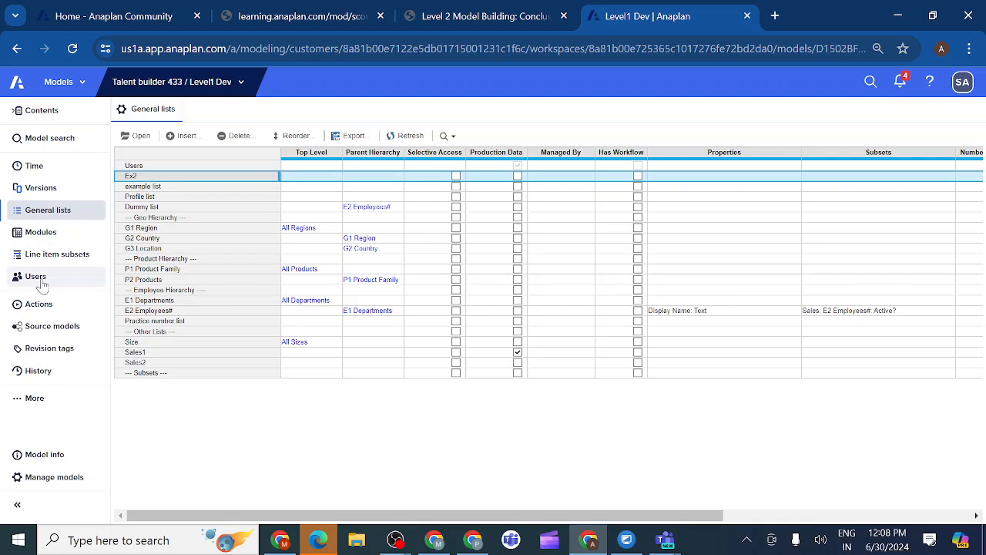
Restore the Level1 Dev model from its last-24-hours history to change ID 2002425, the addition of the Ex2 list
click(40, 371)
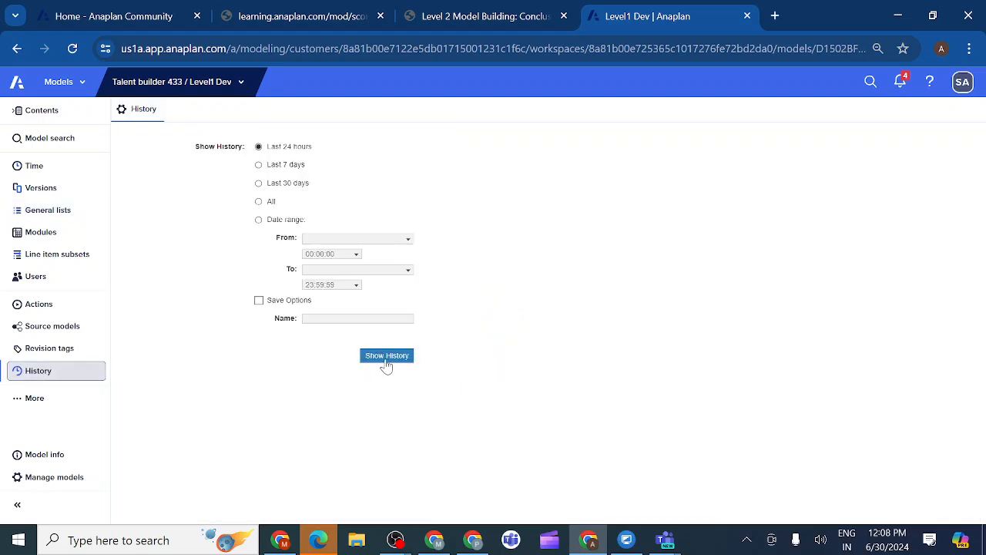
click(387, 358)
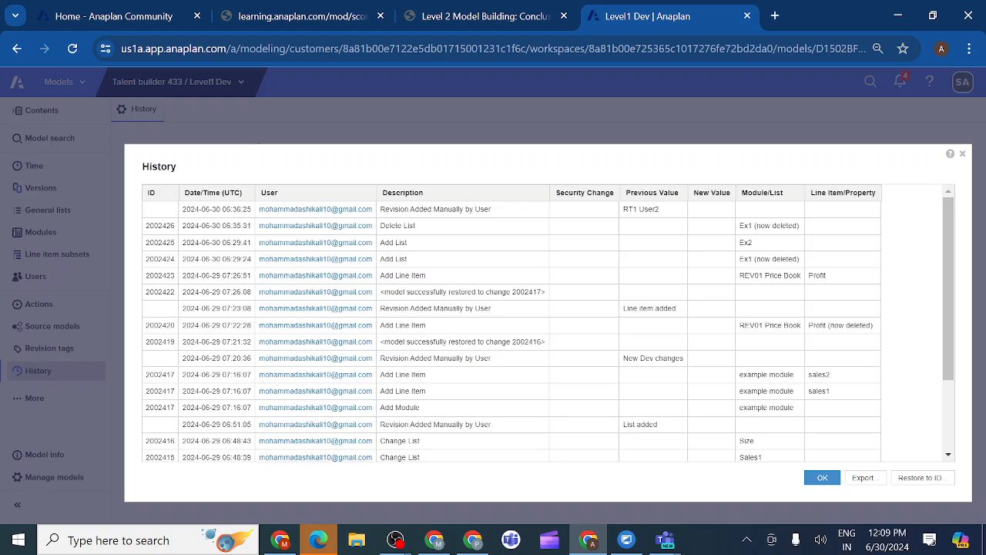
click(162, 243)
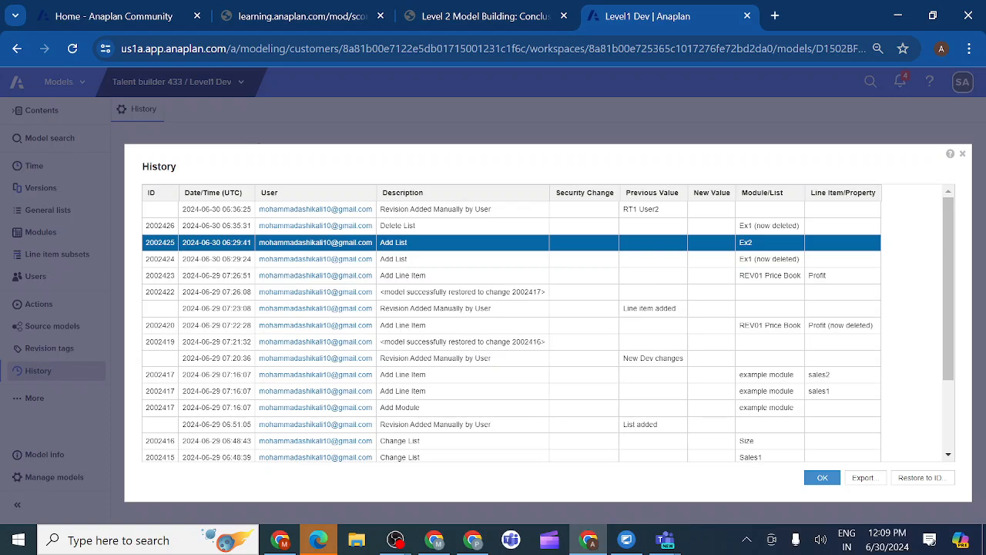
click(917, 478)
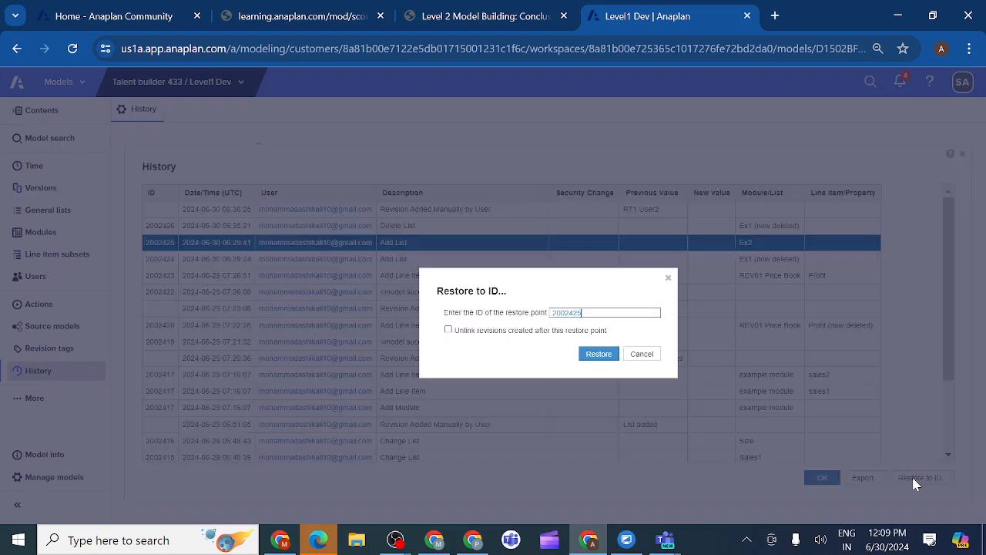
click(597, 356)
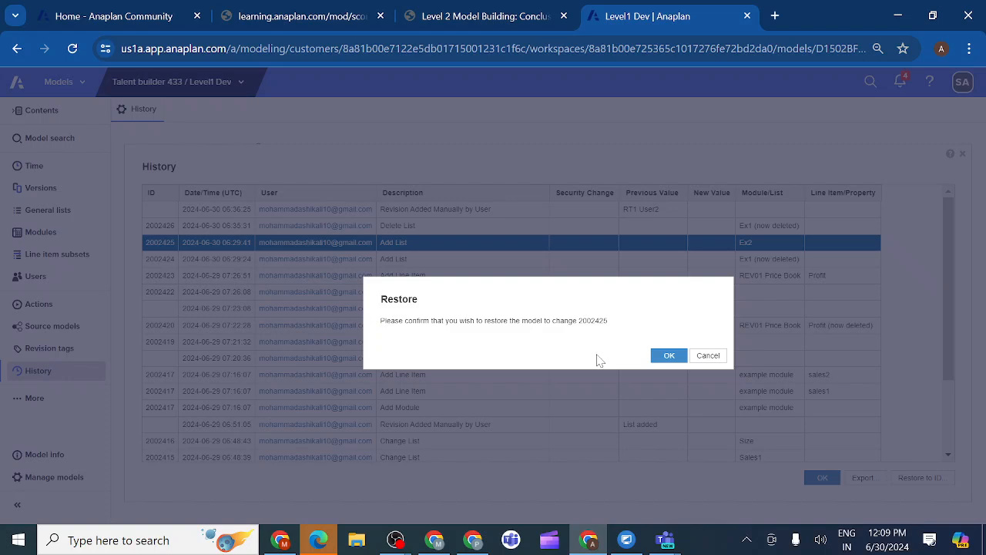
click(671, 358)
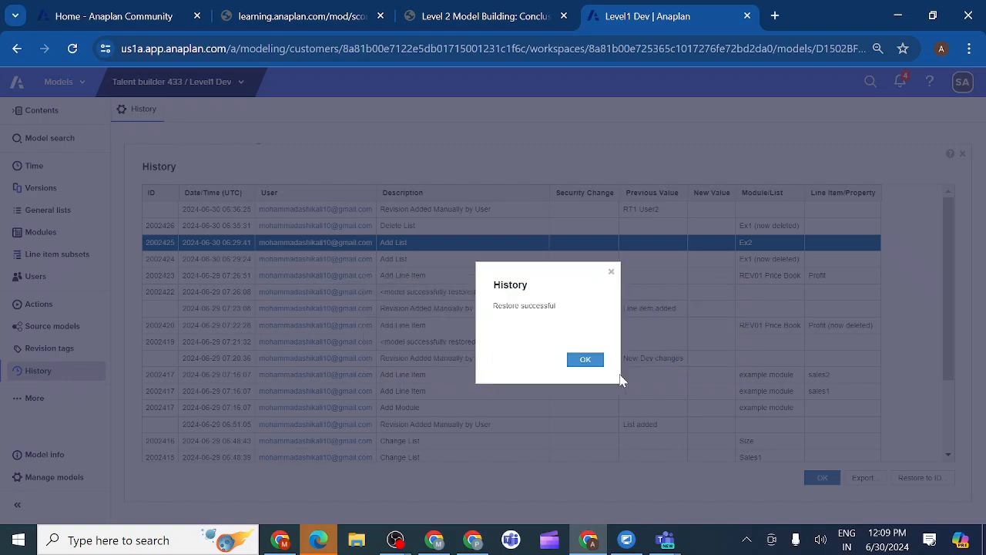
click(585, 360)
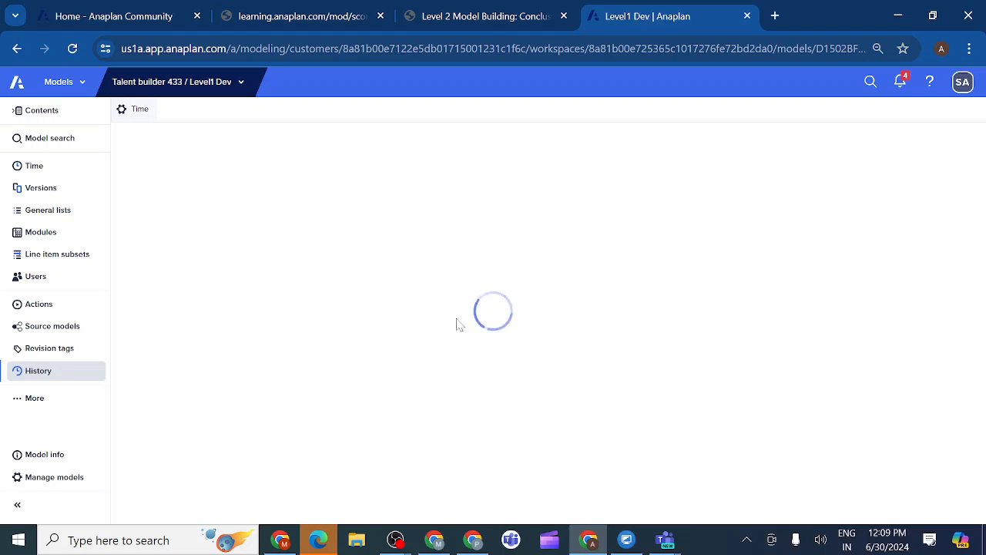
Check the Ex1 and Ex2 lists in the general lists of Level1 Dev
click(67, 212)
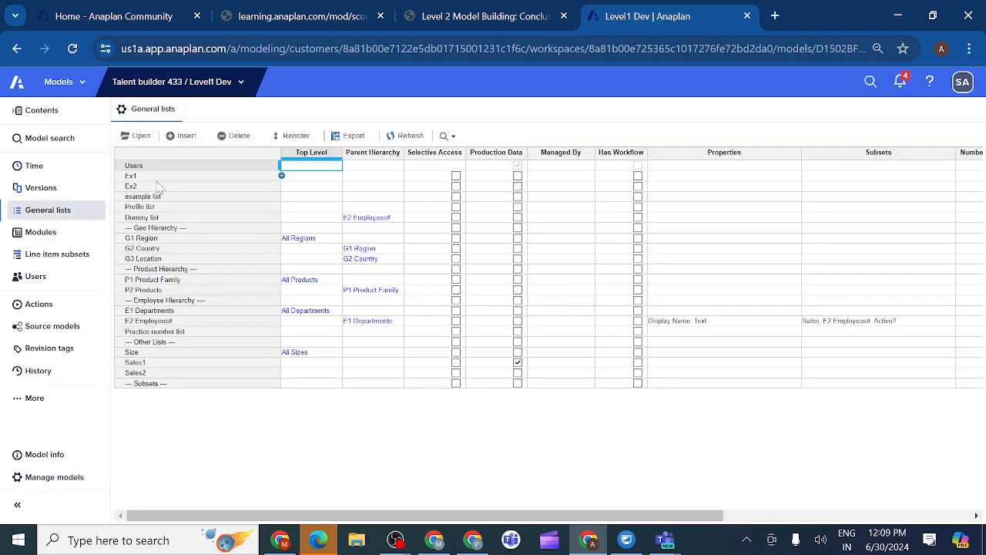
click(154, 186)
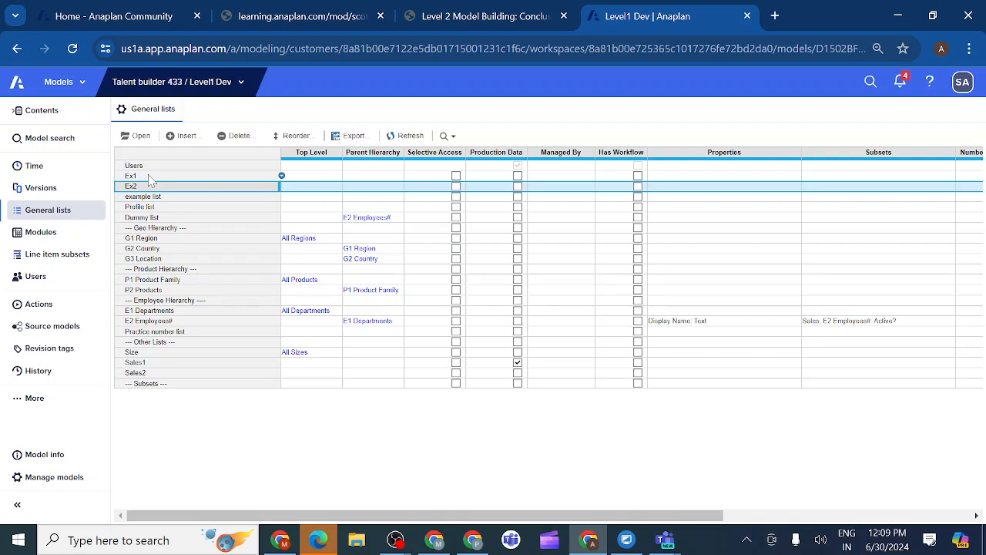
click(148, 174)
click(147, 188)
click(162, 177)
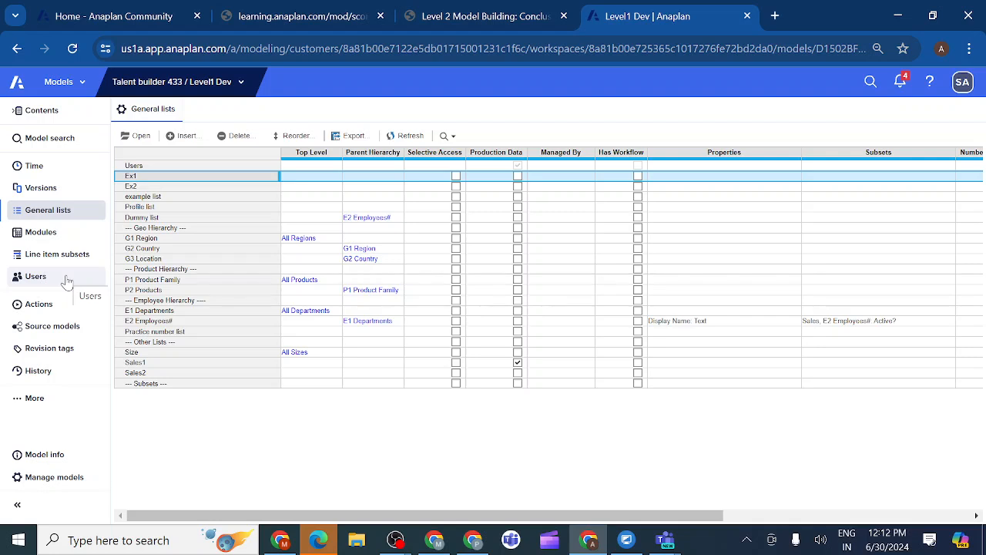
Copy the level-2 supply chain model in model management, naming the copy with the owner's first name plus "Level2 copy model"
click(46, 478)
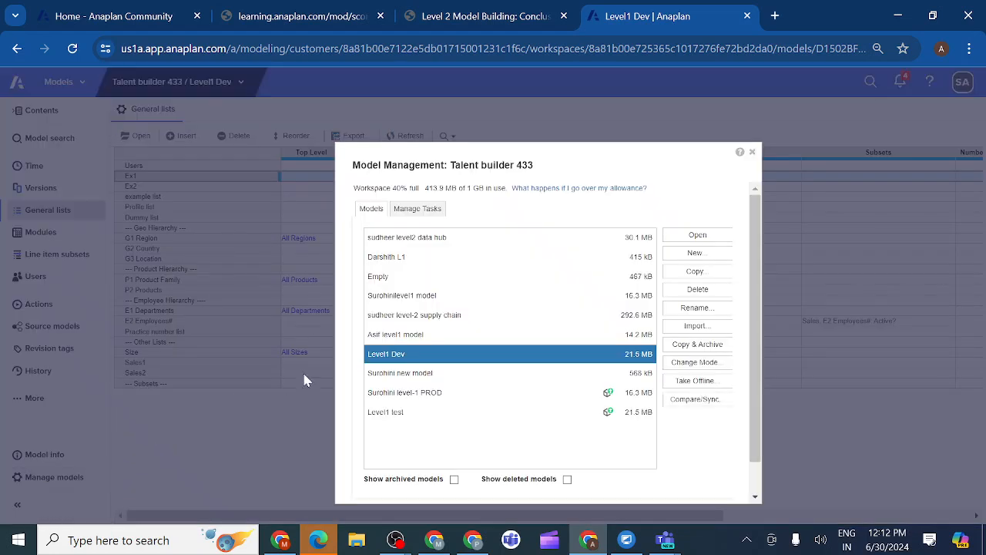
click(385, 375)
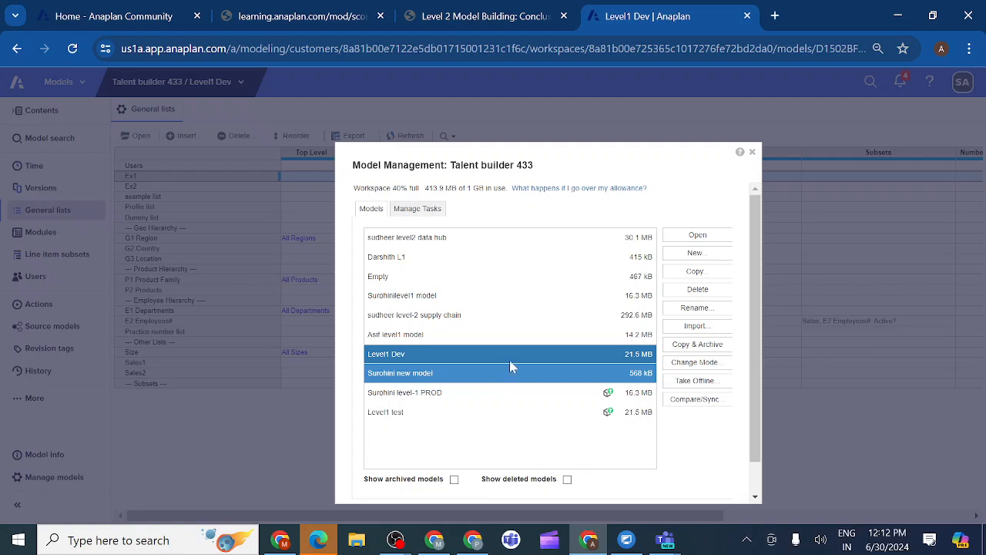
click(517, 337)
click(493, 322)
click(494, 328)
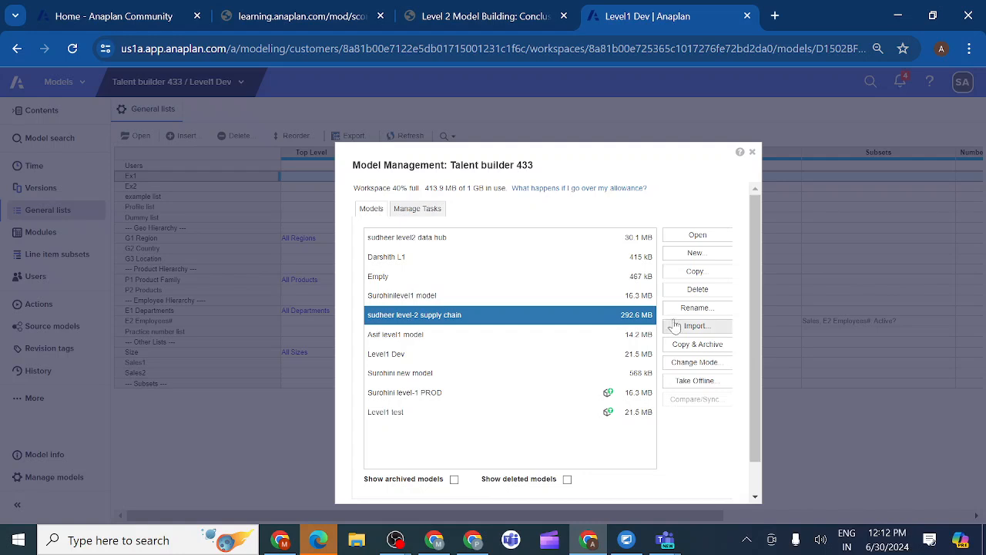
click(695, 274)
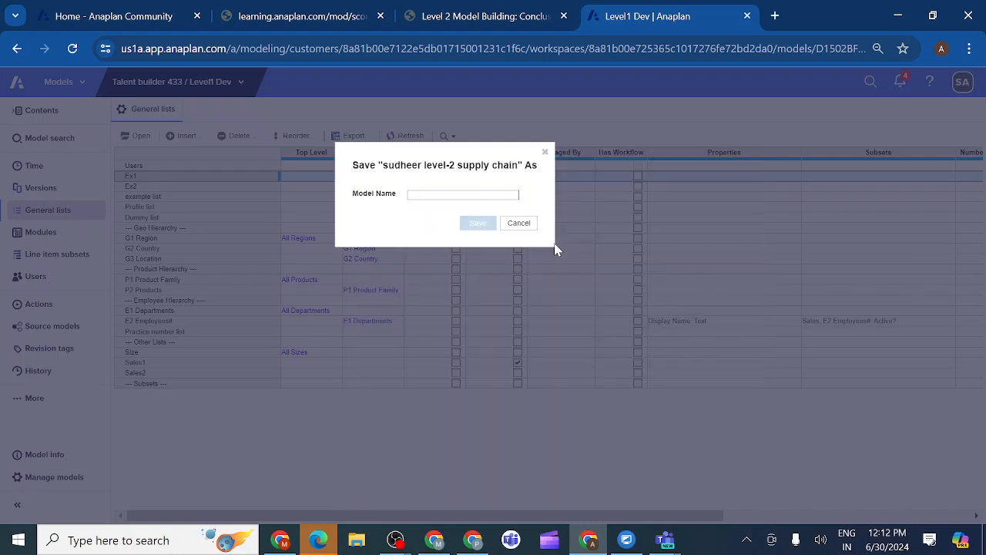
text(S)
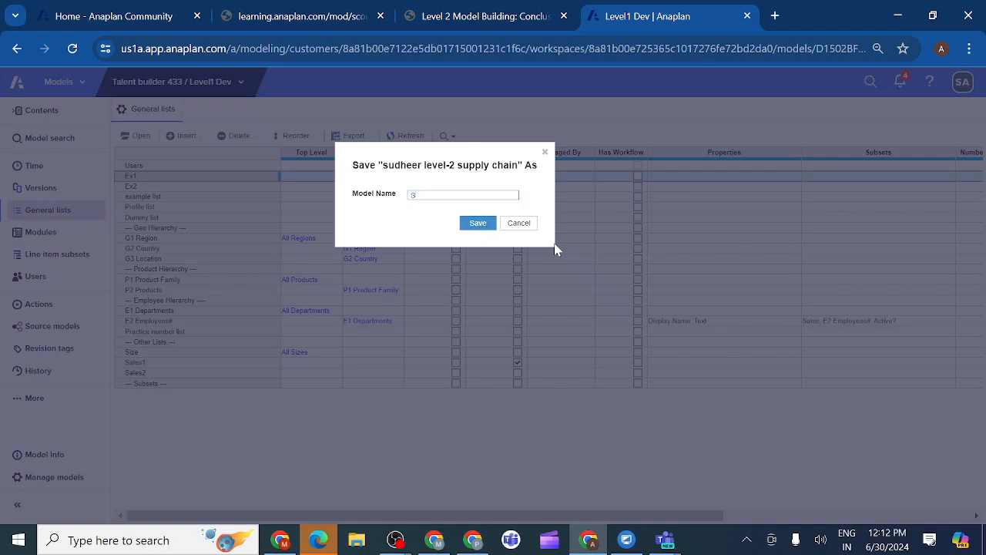
text(g)
text(u)
text(dheer)
text( Leve)
text(l2)
text( copy)
text( model)
click(477, 223)
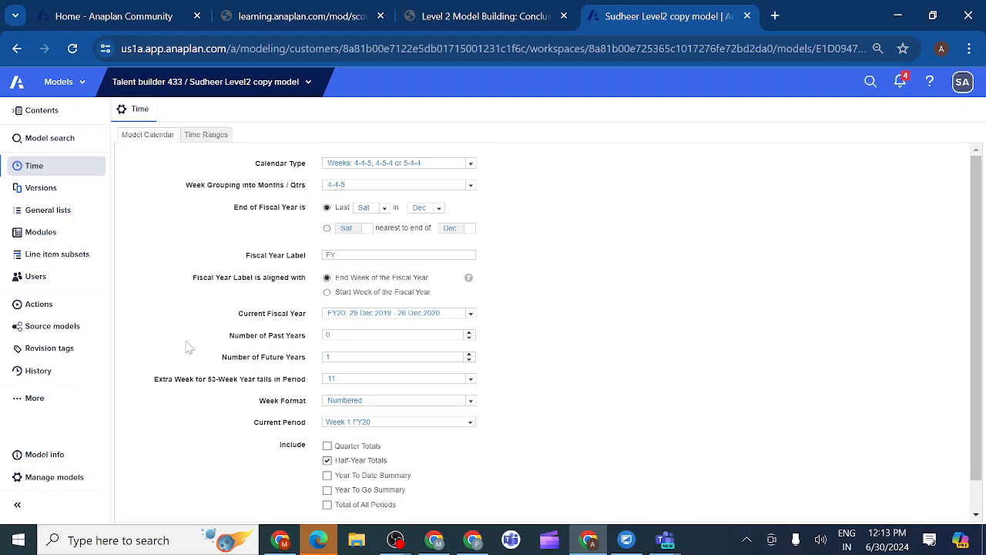
Review the copied model's time settings and general lists, and compare it with the original supply chain model in model management
scroll(189, 348, down, 1)
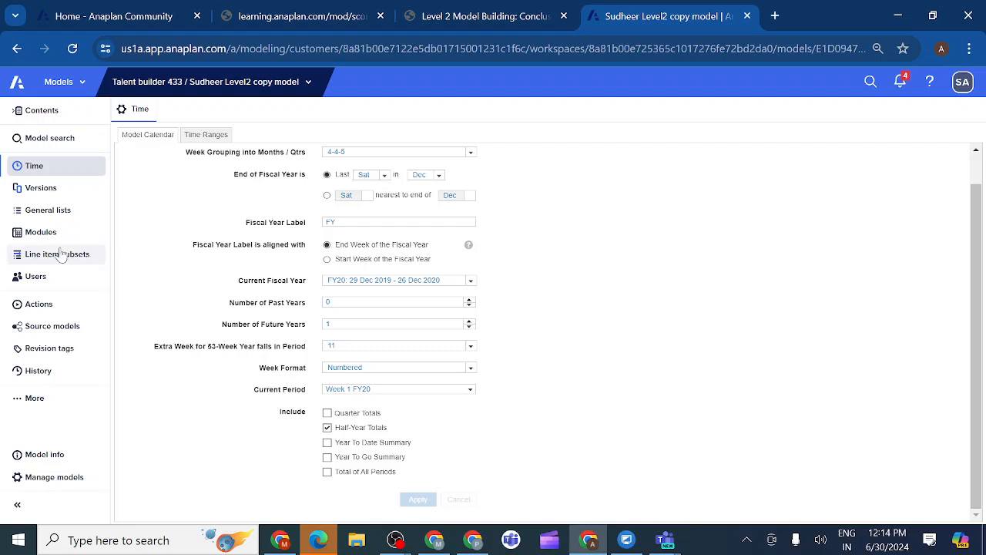
click(76, 215)
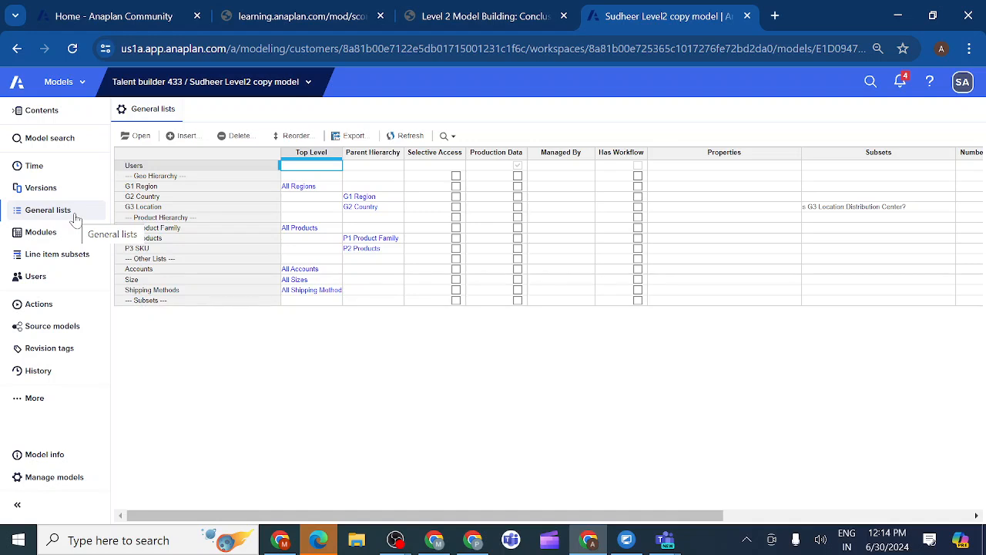
click(19, 482)
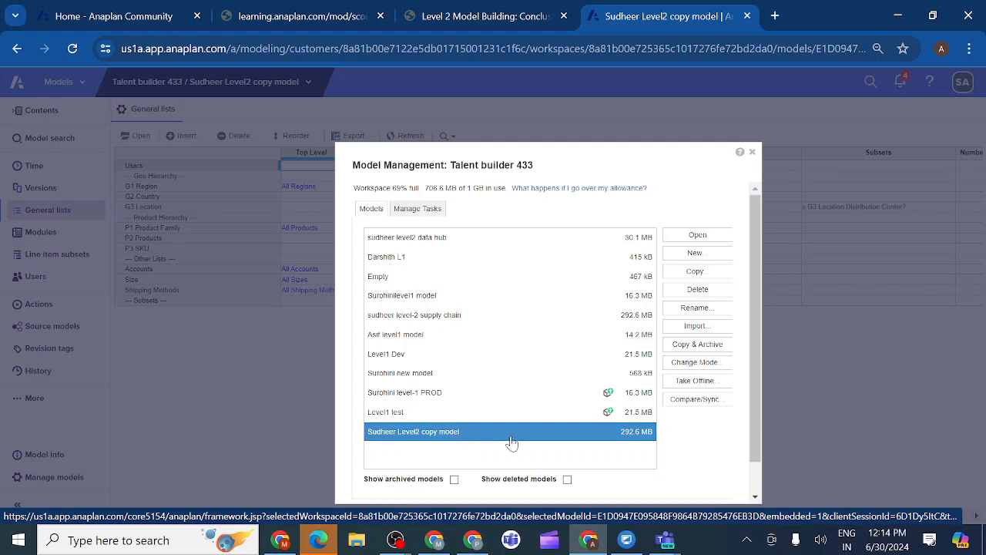
click(508, 321)
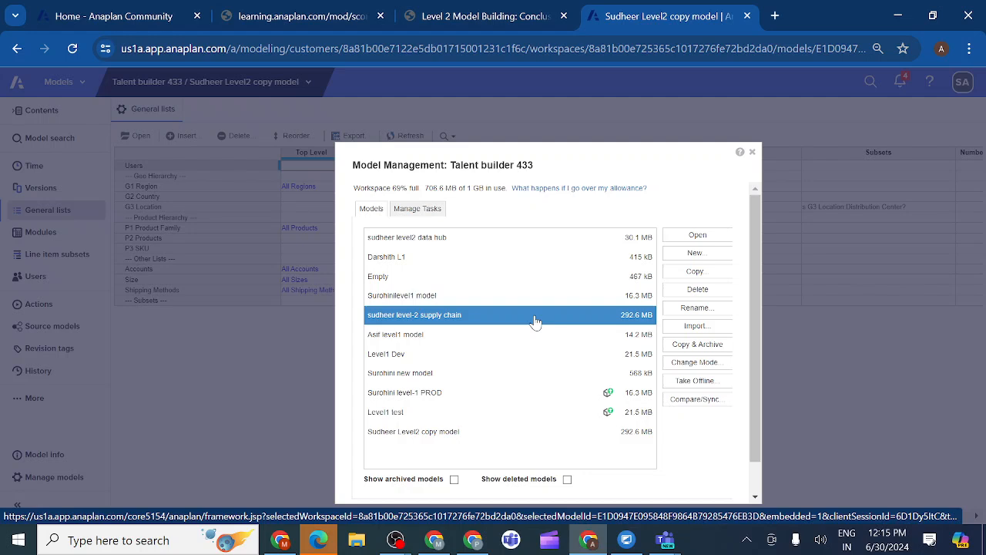
click(535, 322)
click(534, 317)
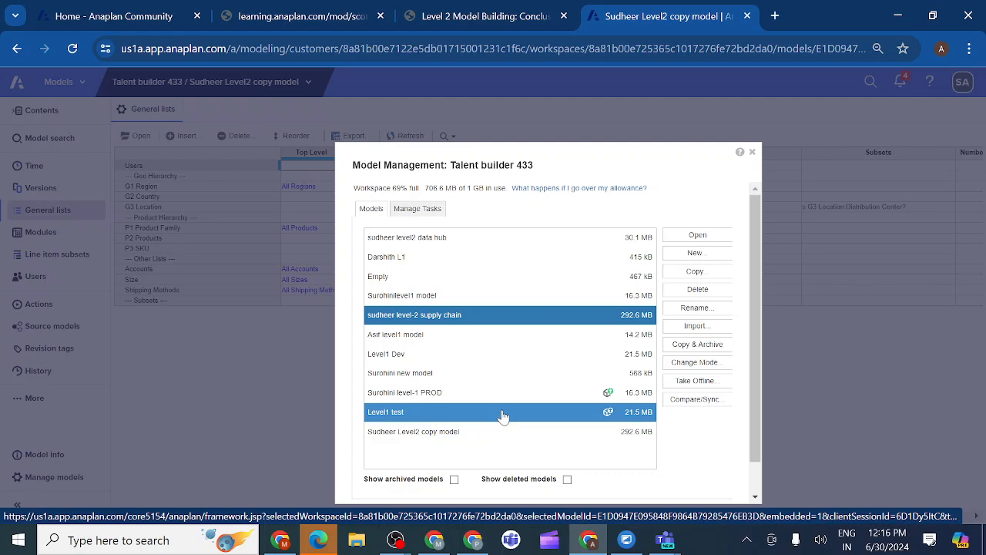
scroll(521, 414, down, 1)
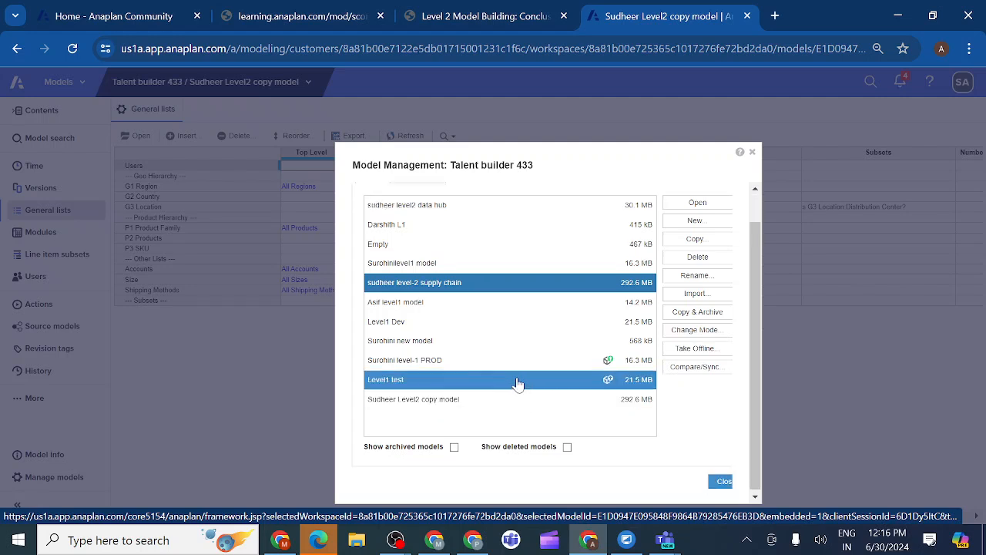
scroll(518, 383, up, 1)
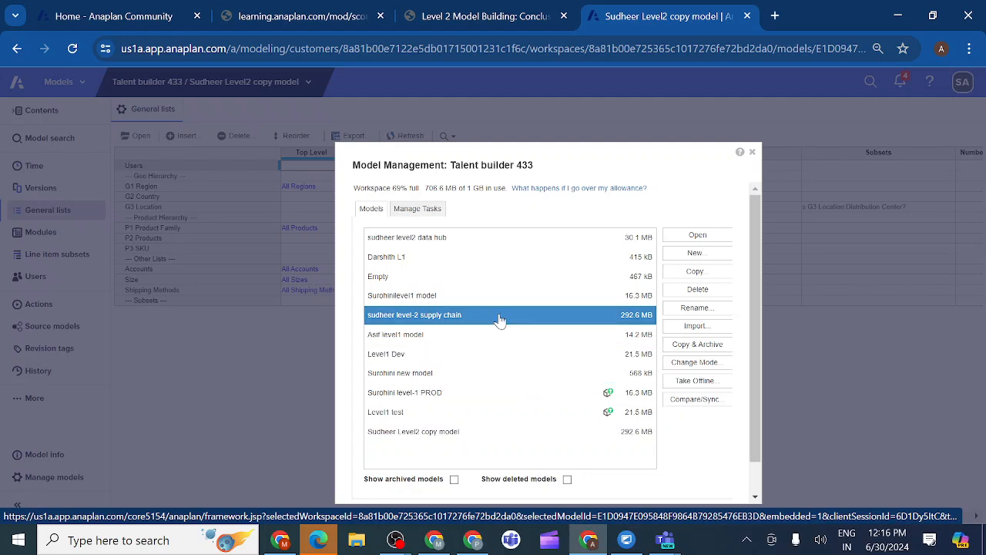
Delete the Level2 copy model from the Talent builder 433 workspace and return to the home page
click(470, 436)
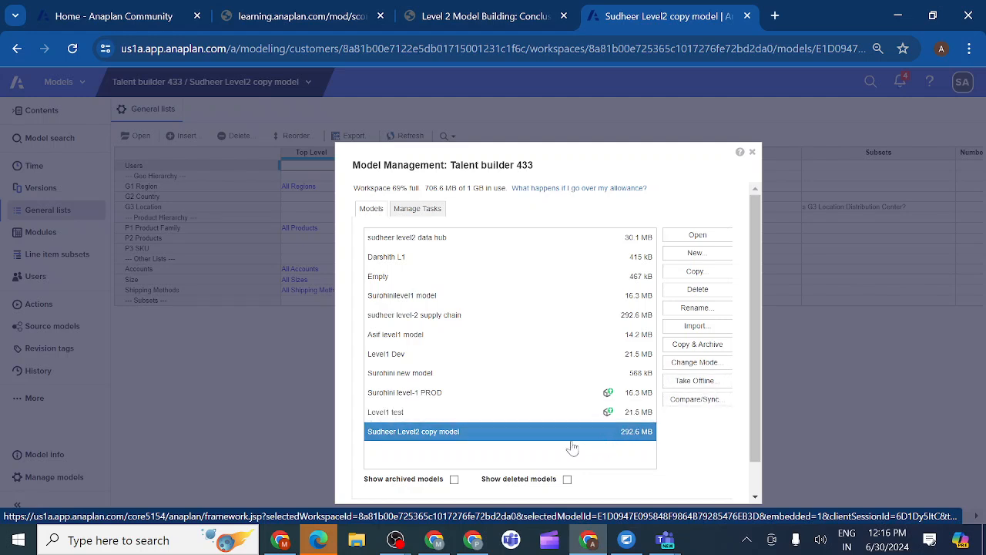
click(693, 294)
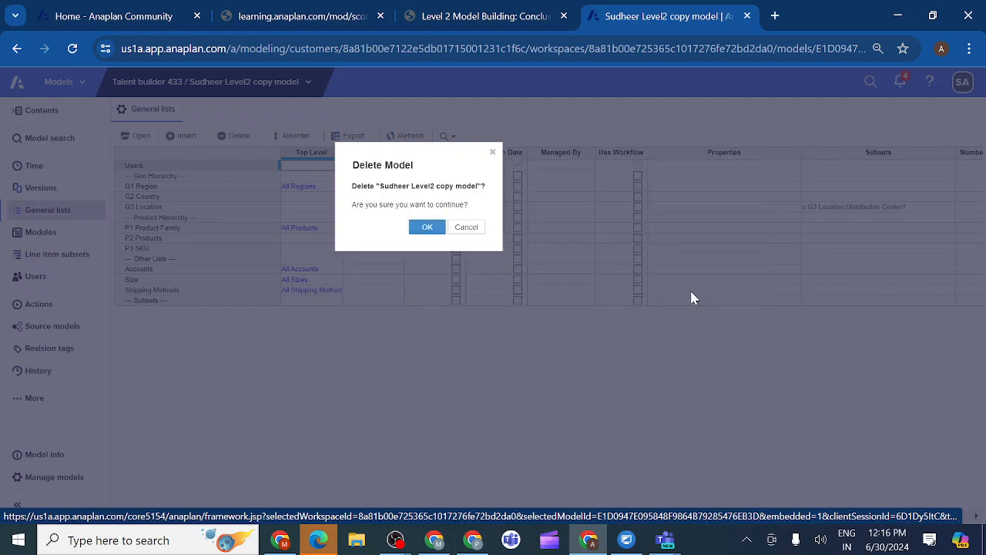
click(428, 228)
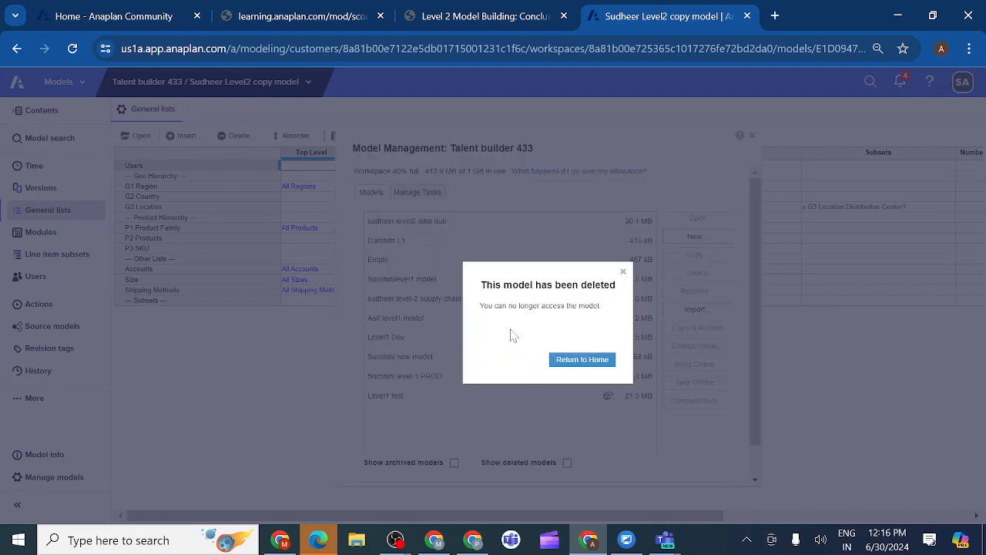
click(574, 361)
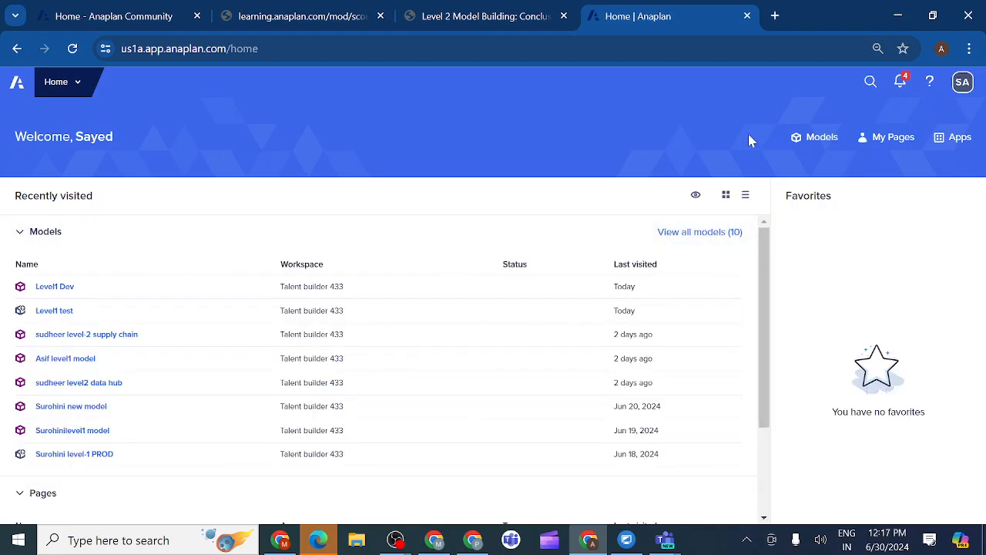
Copy and archive the level-2 supply chain model as the owner's first name plus "Level2 Copy mmodel", and show archived models
click(821, 140)
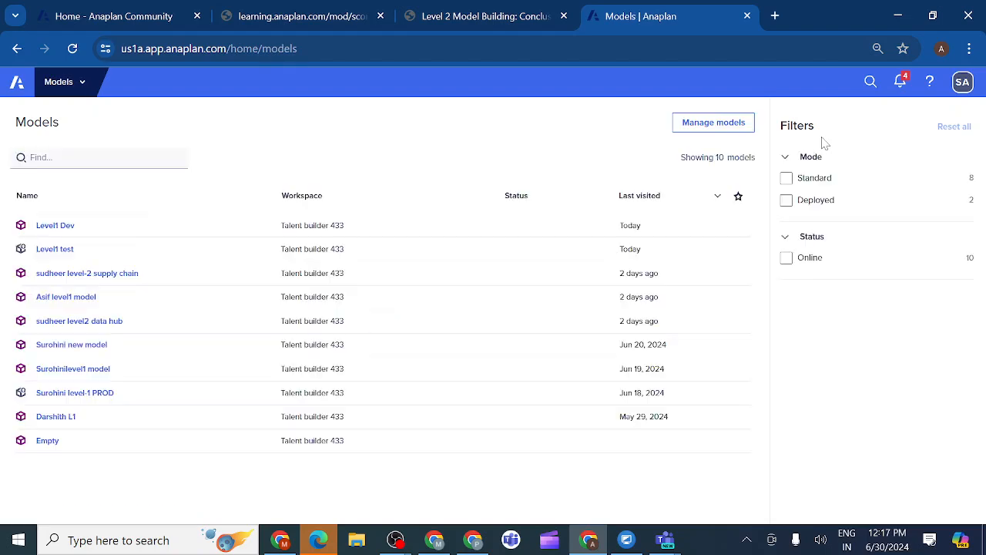
click(712, 126)
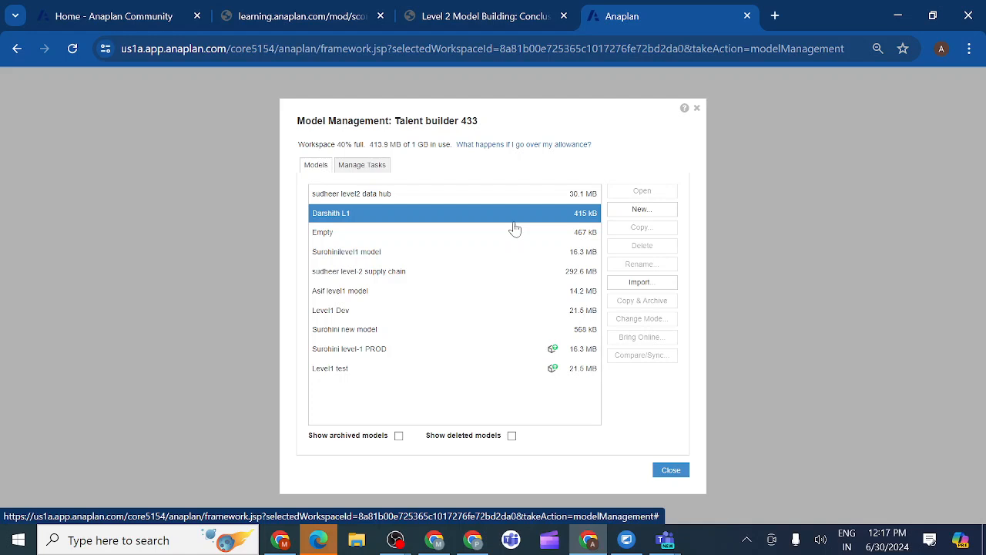
click(462, 276)
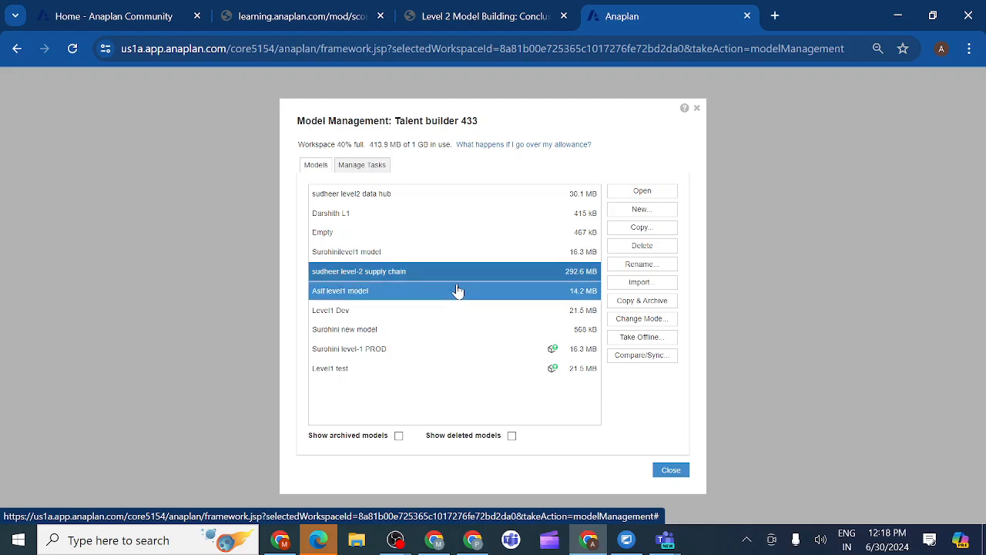
click(640, 301)
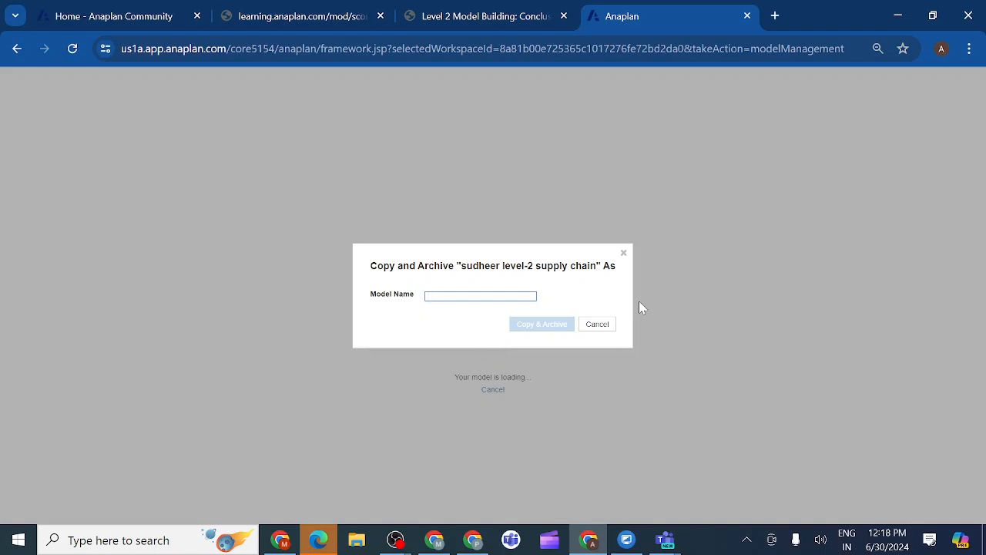
text(Su)
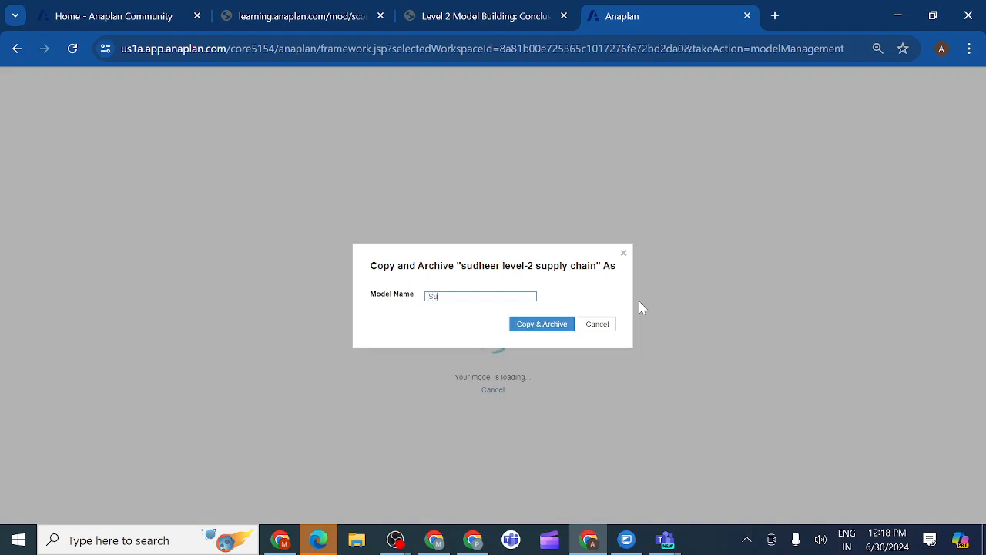
text(dheer Level2 Copy mmodel)
click(540, 329)
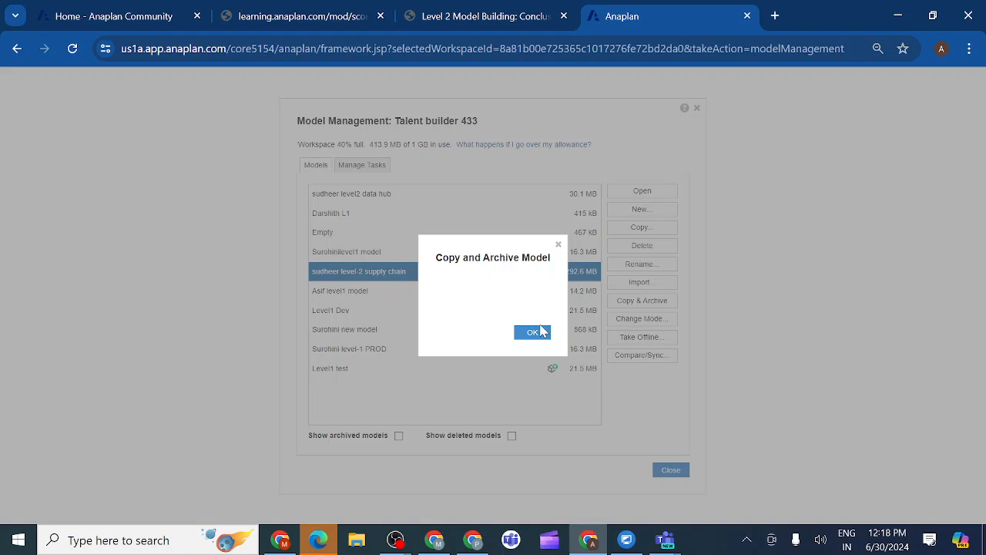
click(531, 333)
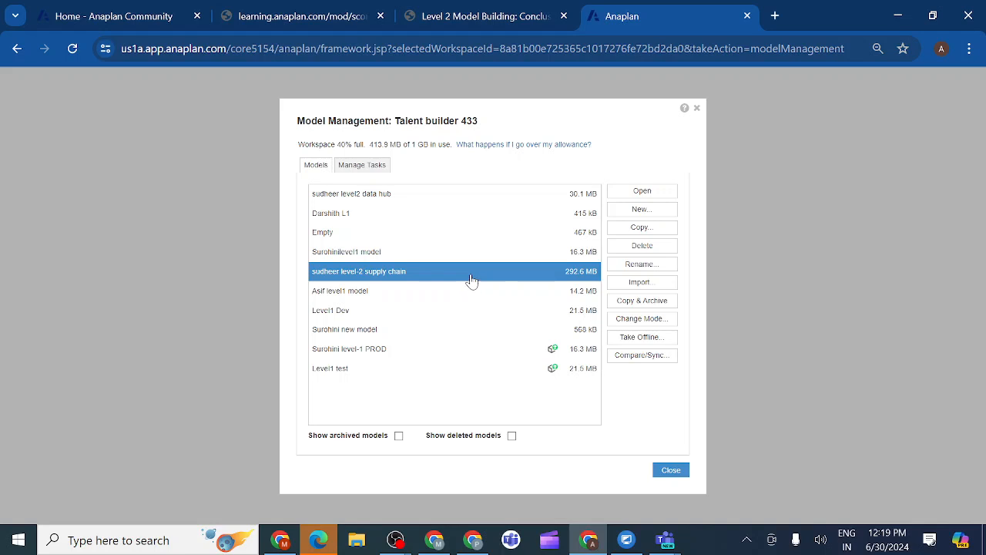
click(399, 437)
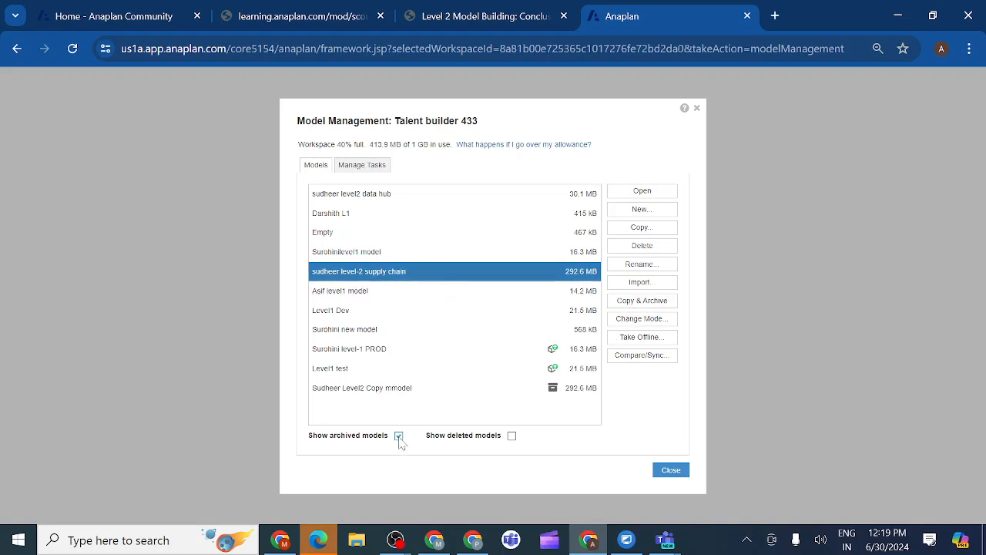
Open the level-2 supply chain model from the Talent builder 433 model management
click(436, 393)
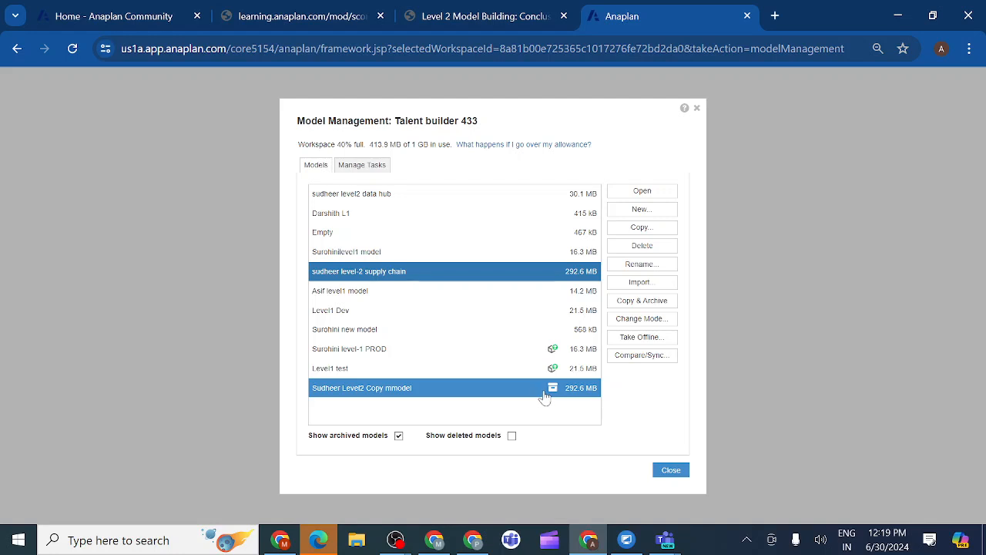
mouse_move(552, 394)
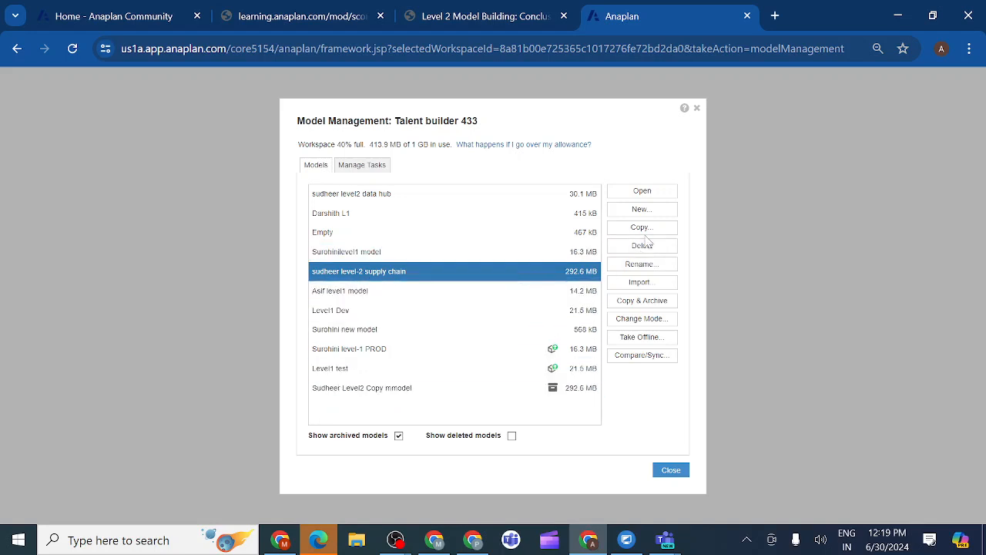
click(640, 193)
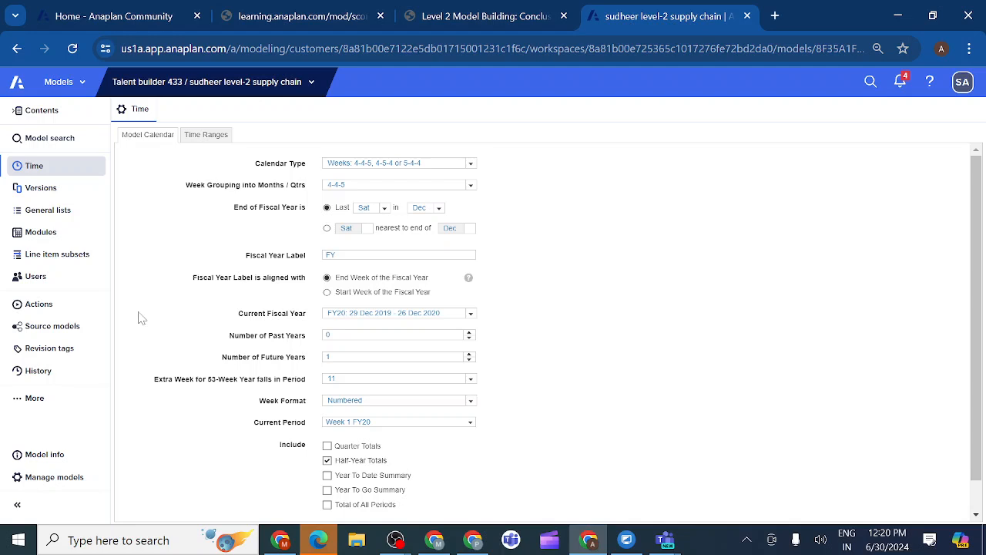
Return to model management, show archived models and examine the archived status of the Level2 Copy mmodel
click(19, 479)
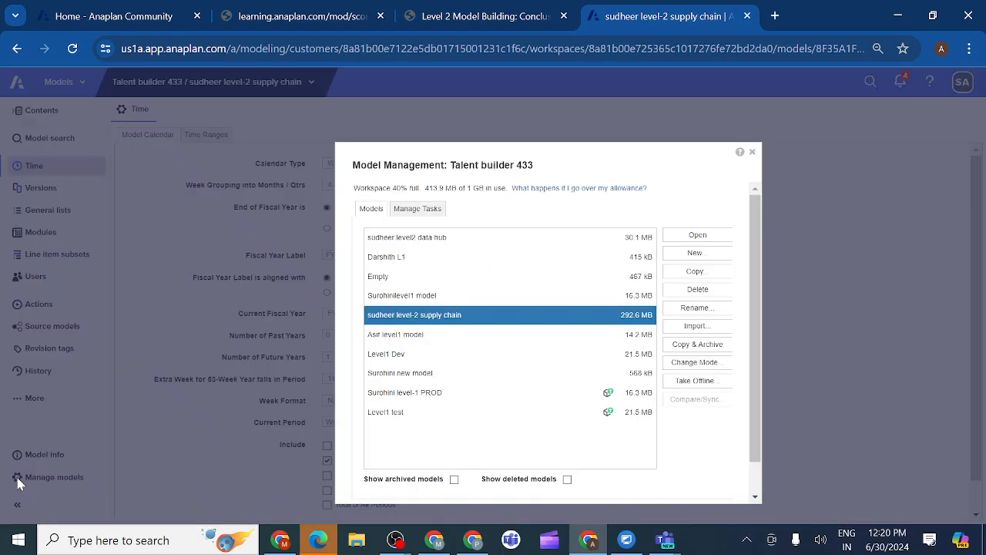
click(464, 403)
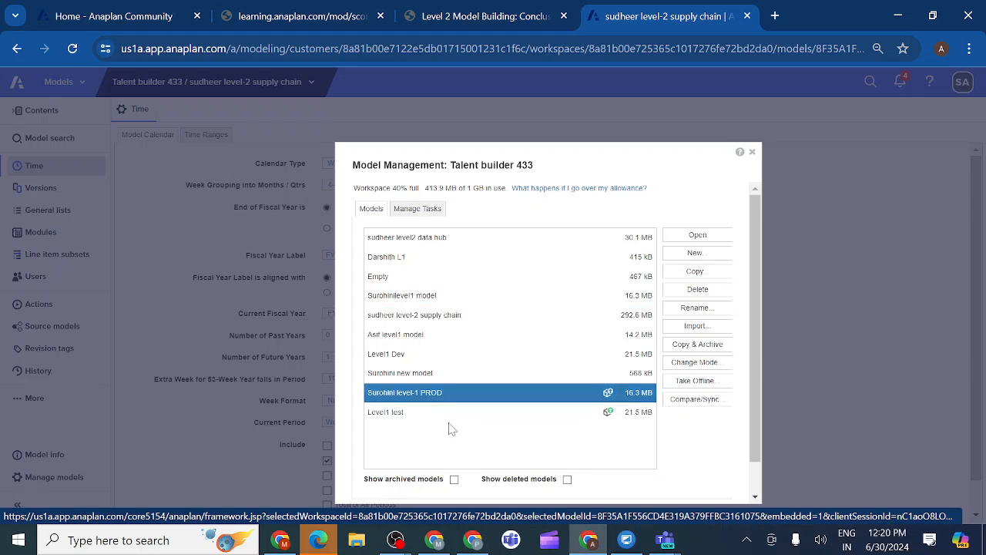
click(455, 479)
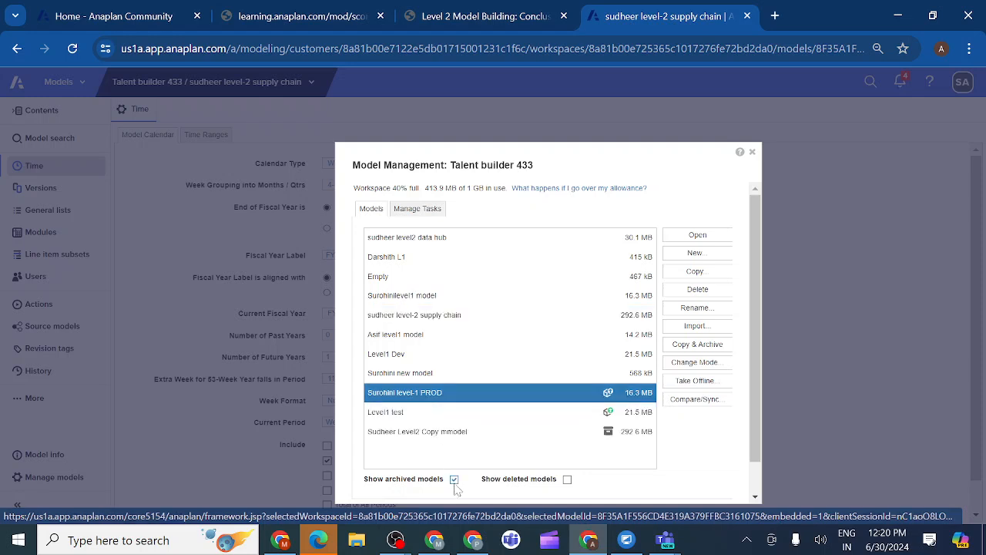
mouse_move(606, 437)
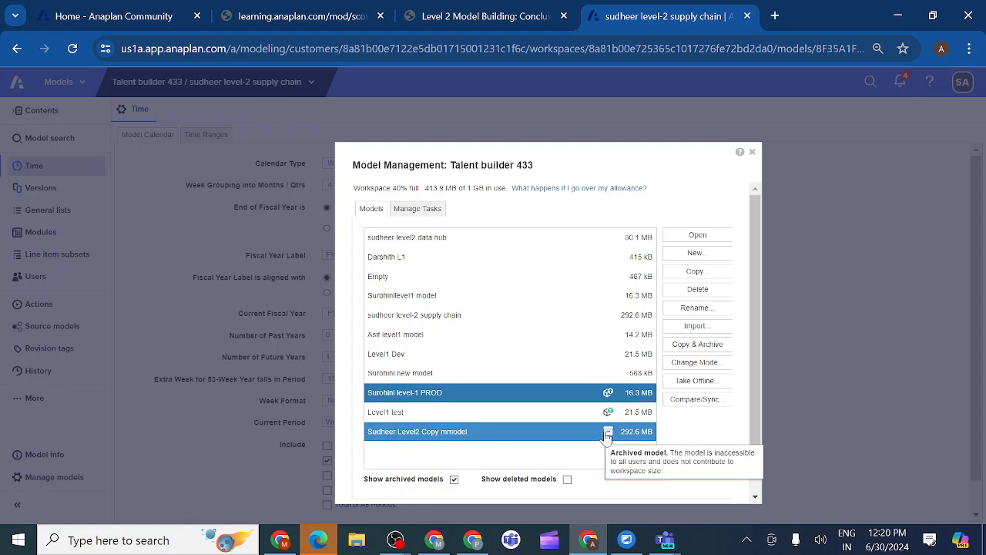
Change the mode of the level-2 supply chain model to Archived and return to the home page
click(473, 321)
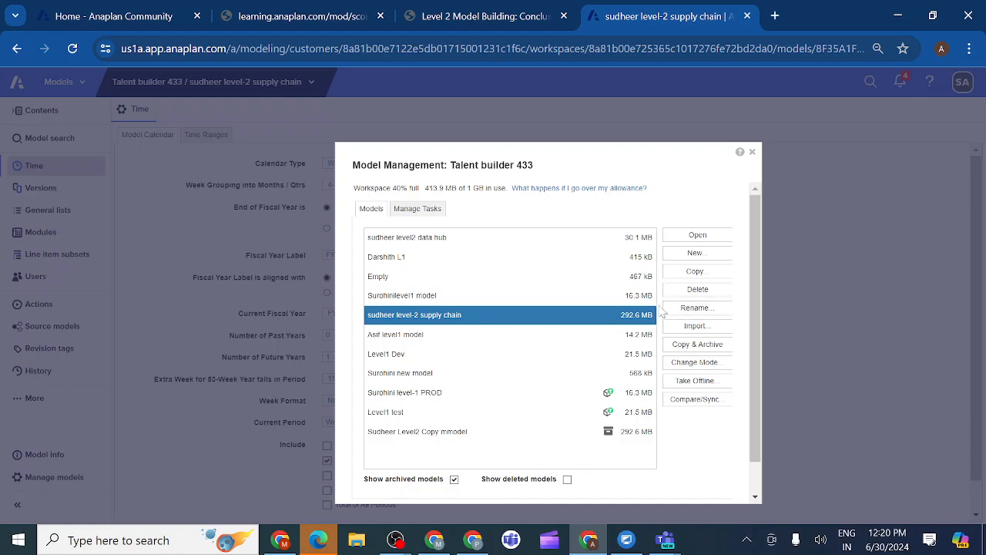
click(690, 366)
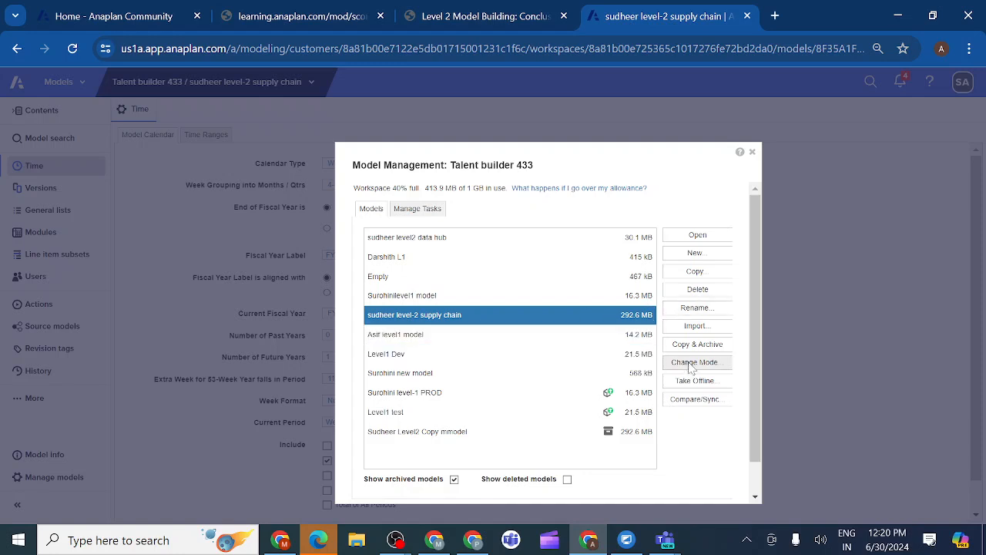
click(574, 333)
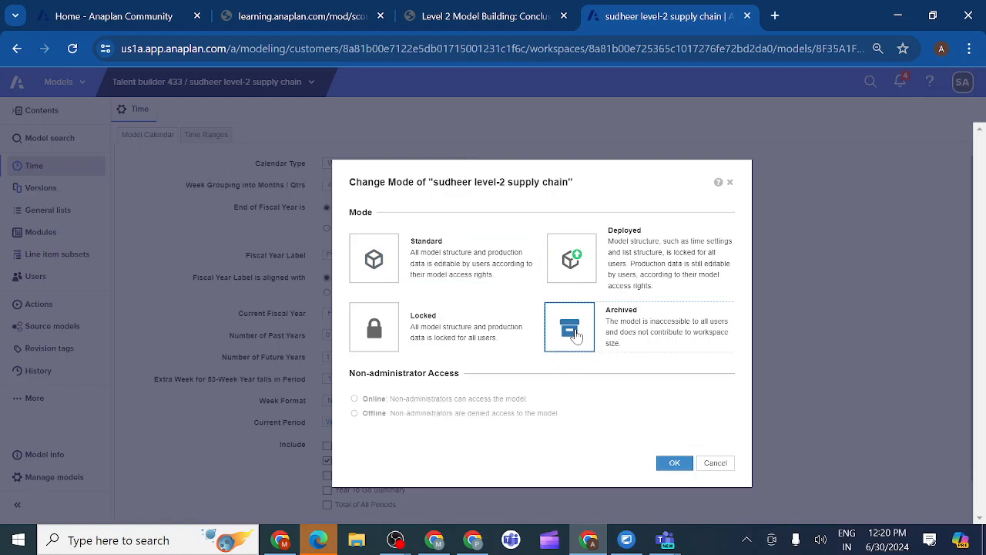
click(675, 463)
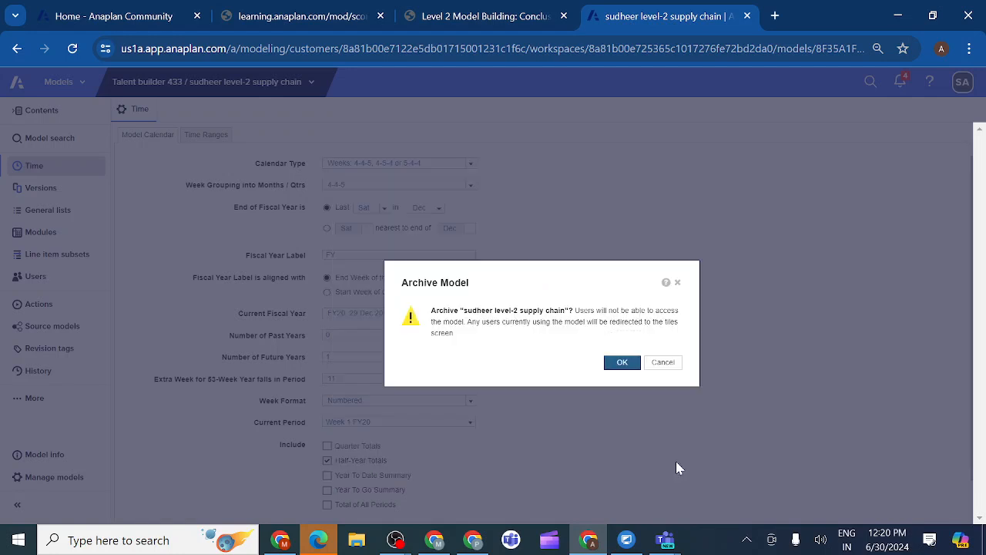
click(622, 365)
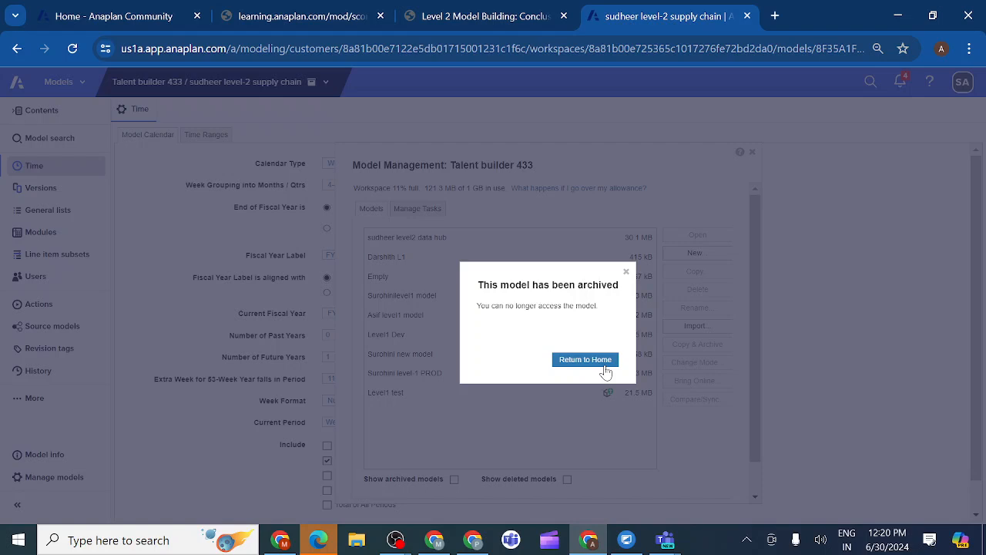
click(625, 272)
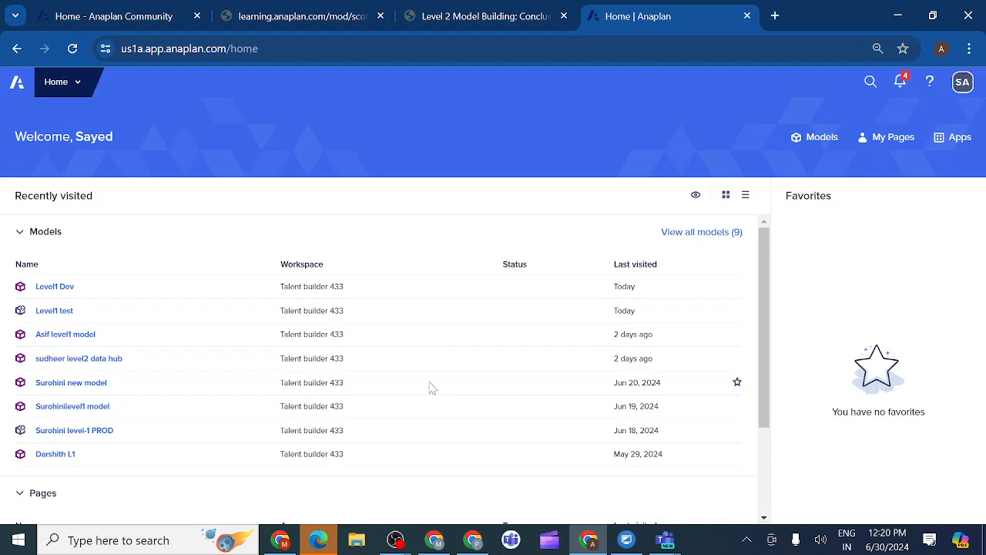
Show the archived models in Talent builder 433 and restore the Level2 Copy mmodel to Standard mode with online access
click(815, 144)
click(704, 125)
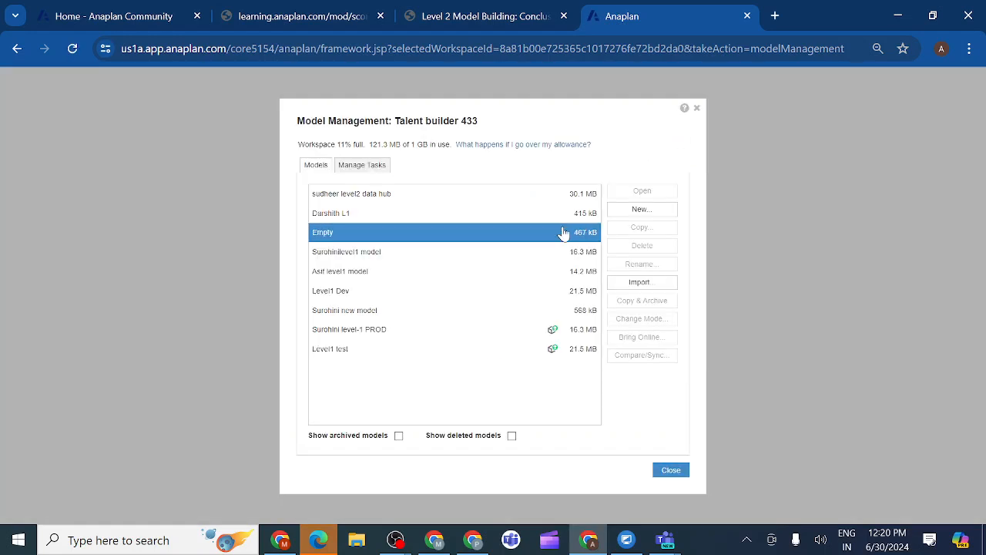
click(398, 436)
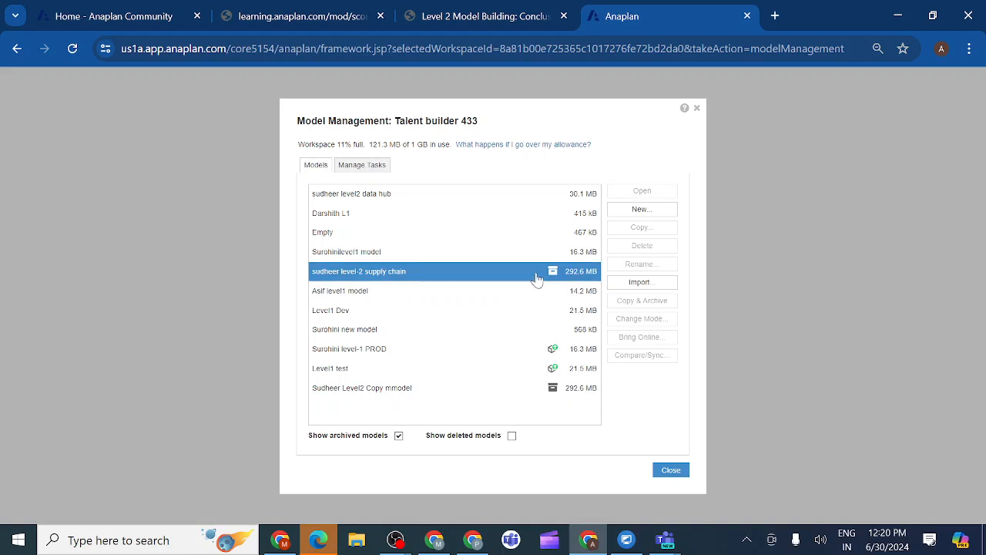
click(523, 393)
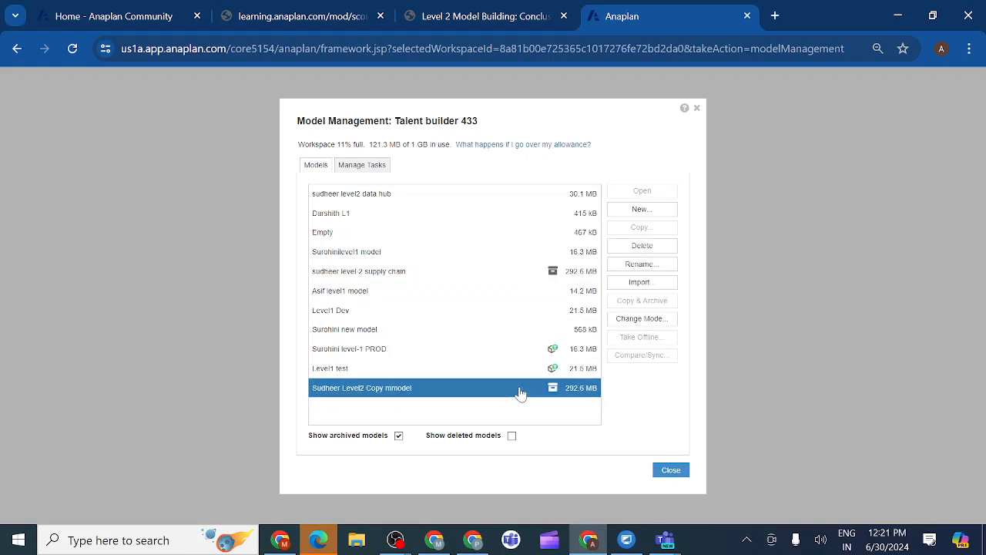
click(641, 318)
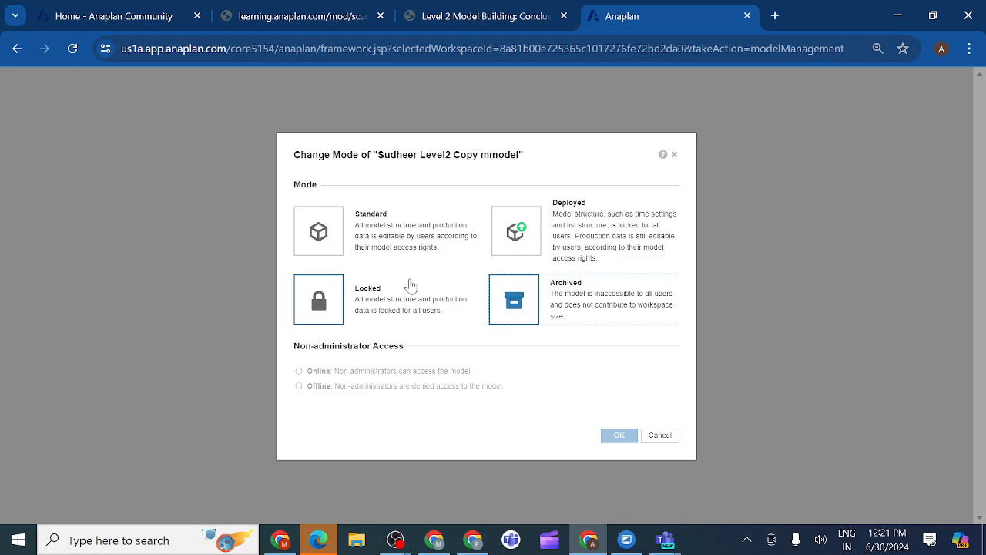
click(320, 236)
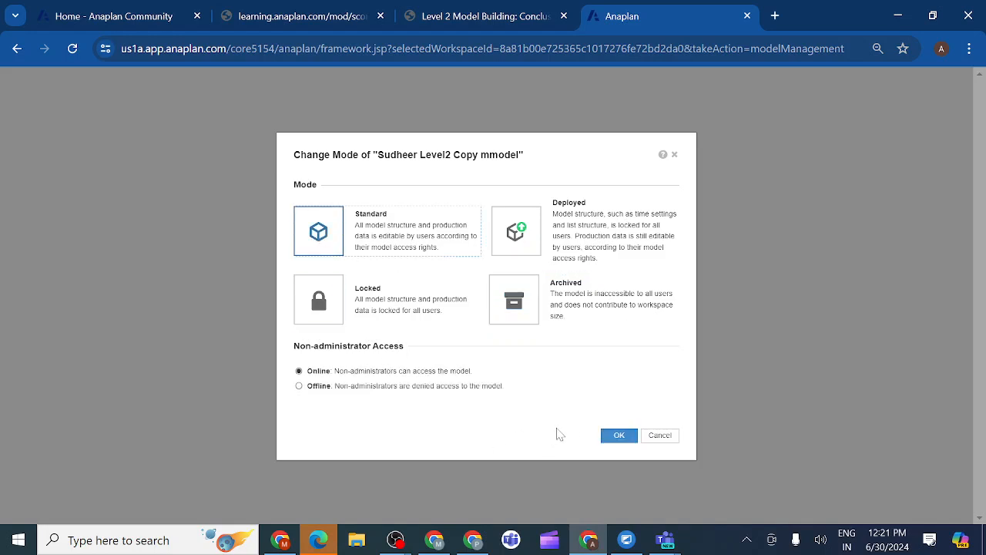
click(620, 438)
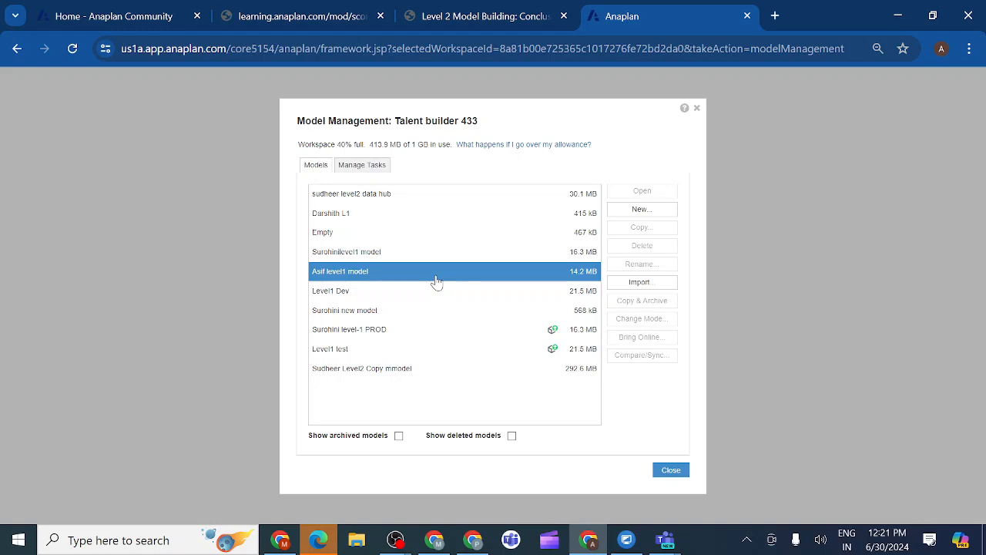
Open the Level2 Copy mmodel and set its P3 SKU general list as a production list
click(391, 367)
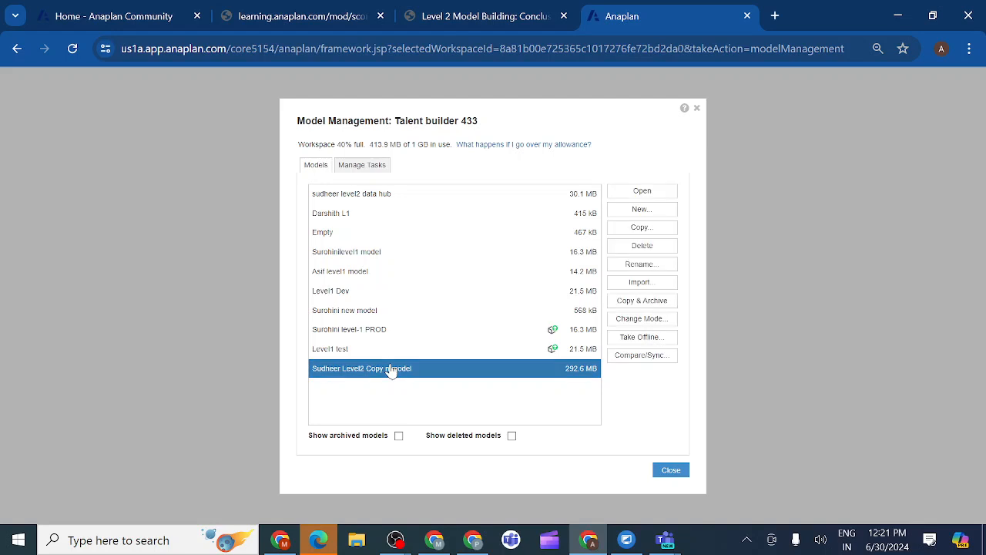
click(647, 192)
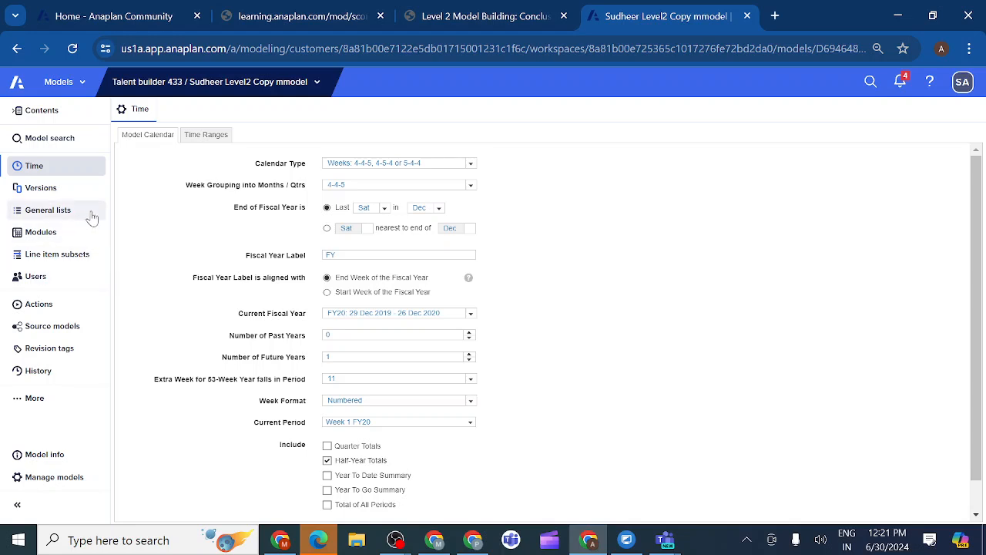
click(69, 219)
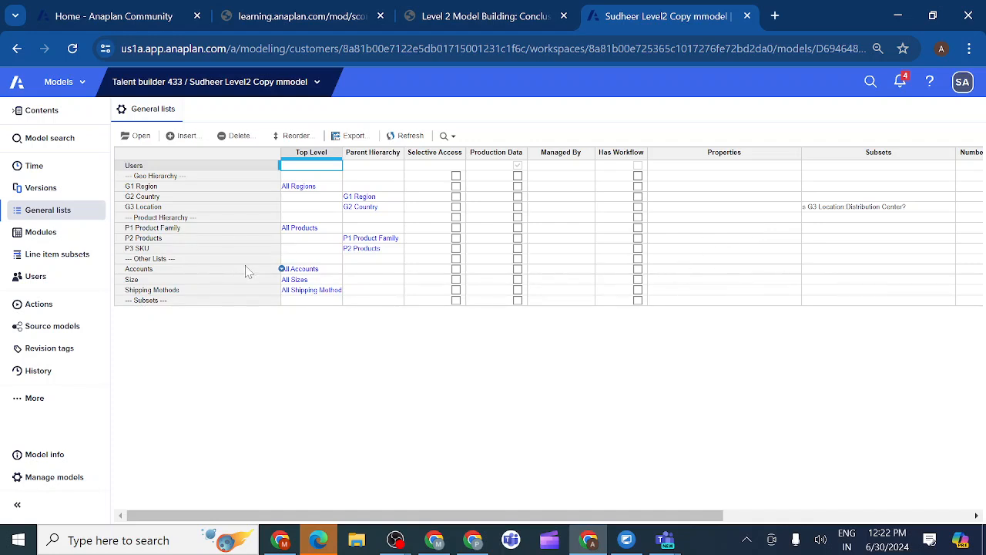
click(518, 249)
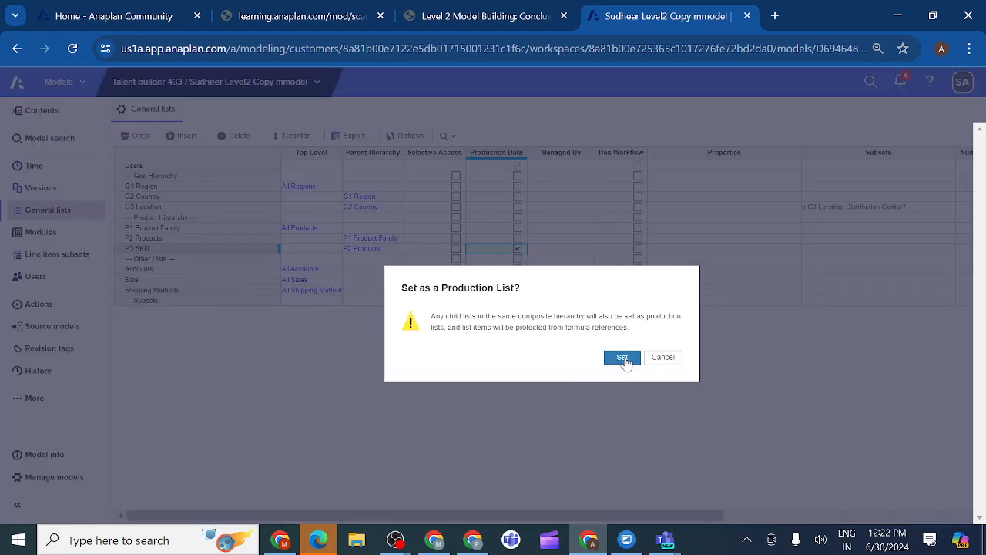
click(622, 358)
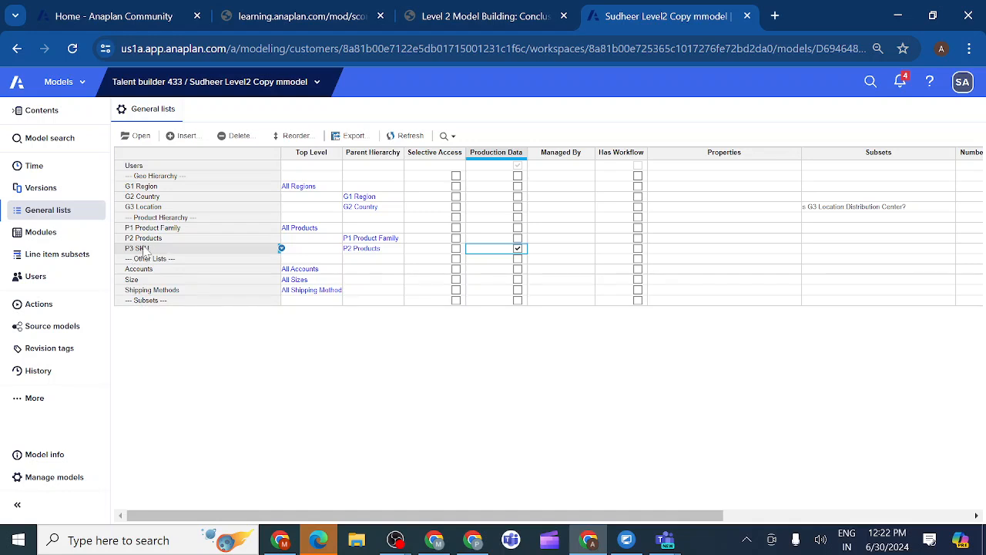
Open the P3 SKU list and mark all of its items for deletion
click(138, 137)
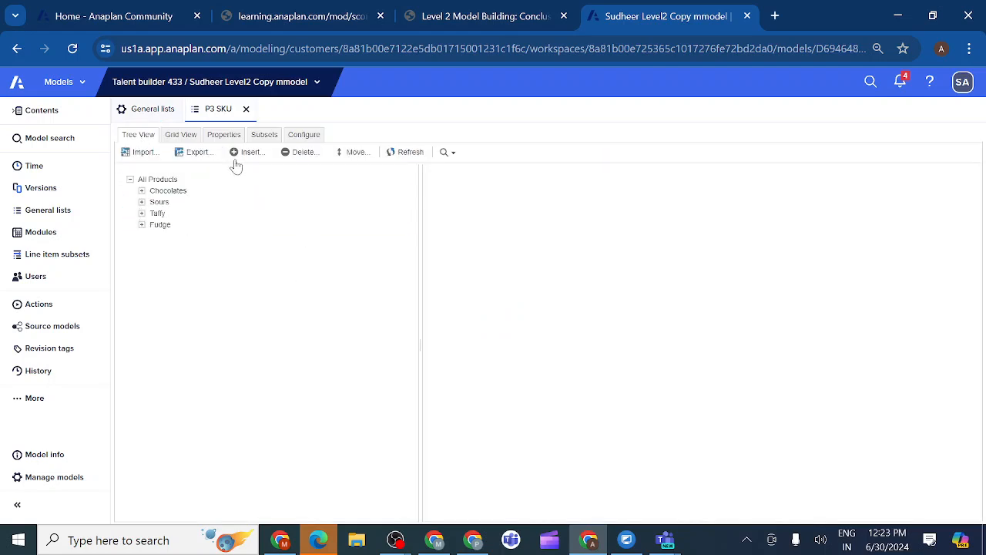
click(305, 152)
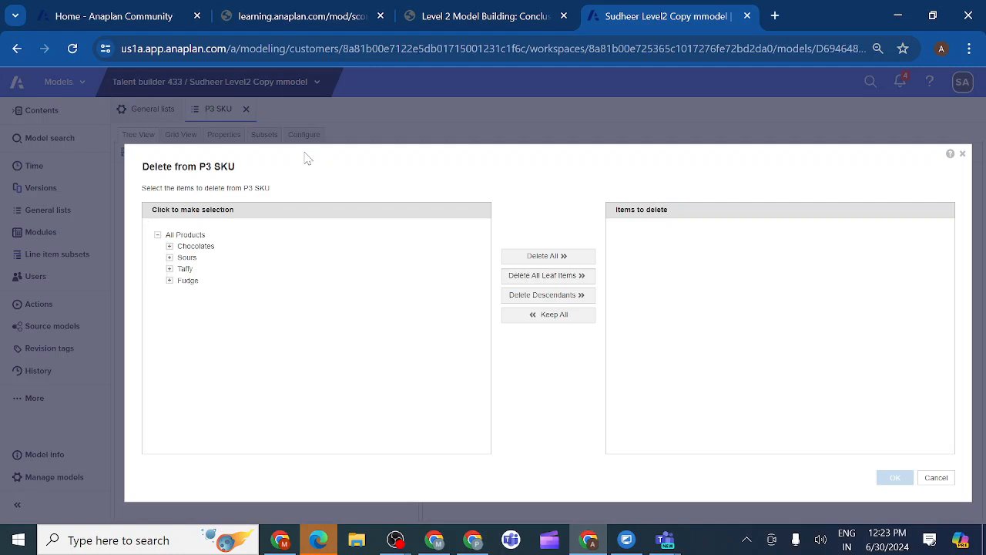
click(170, 247)
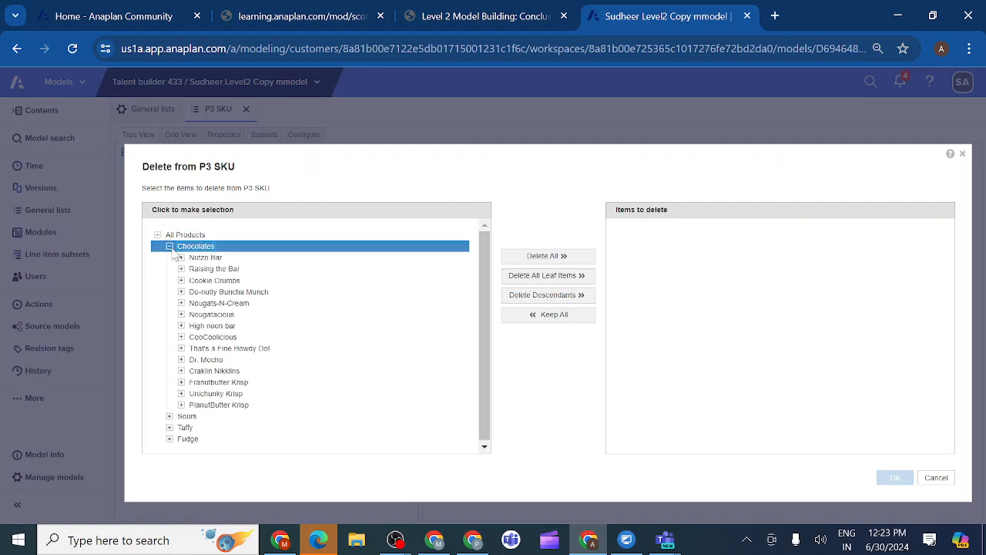
click(181, 258)
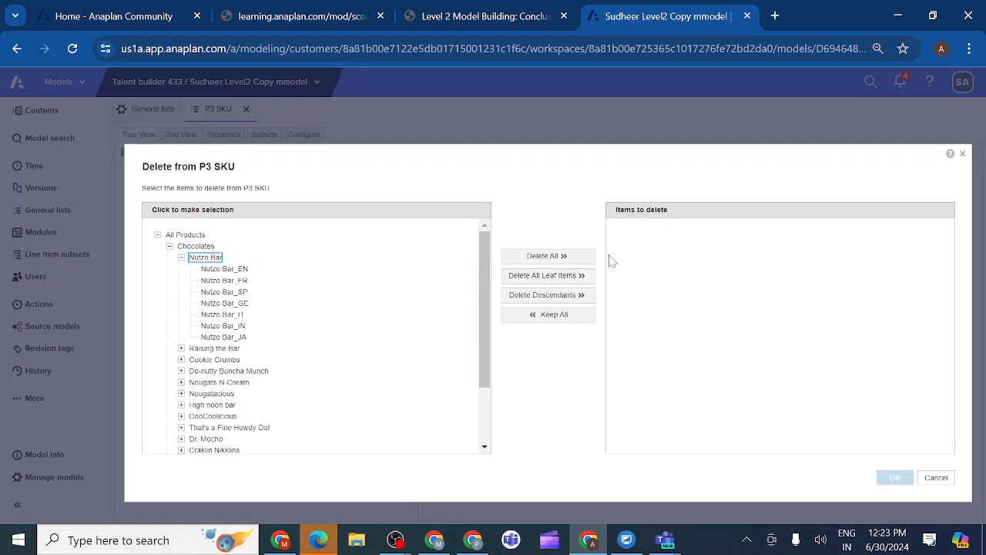
click(566, 262)
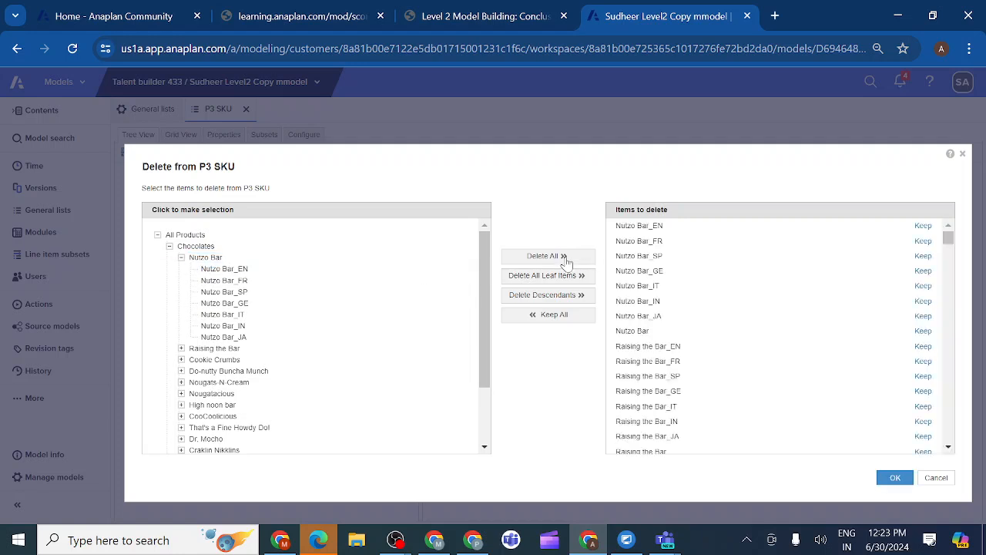
Keep Nutzo Bar_EN, Nutzo Bar_FR, Nutzo Bar_SP and Nutzo Bar_GE and delete all other marked items from the P3 SKU list
click(923, 226)
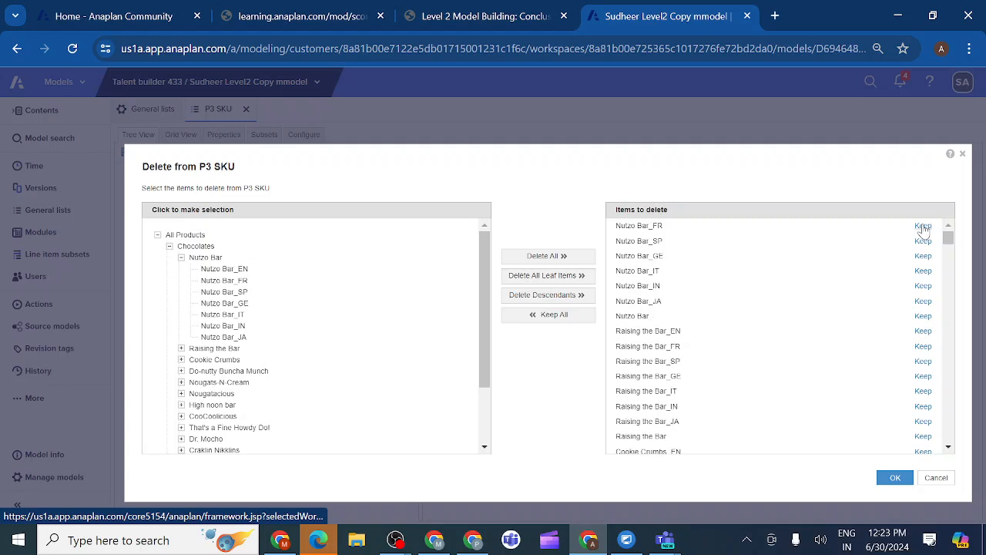
click(923, 227)
click(923, 226)
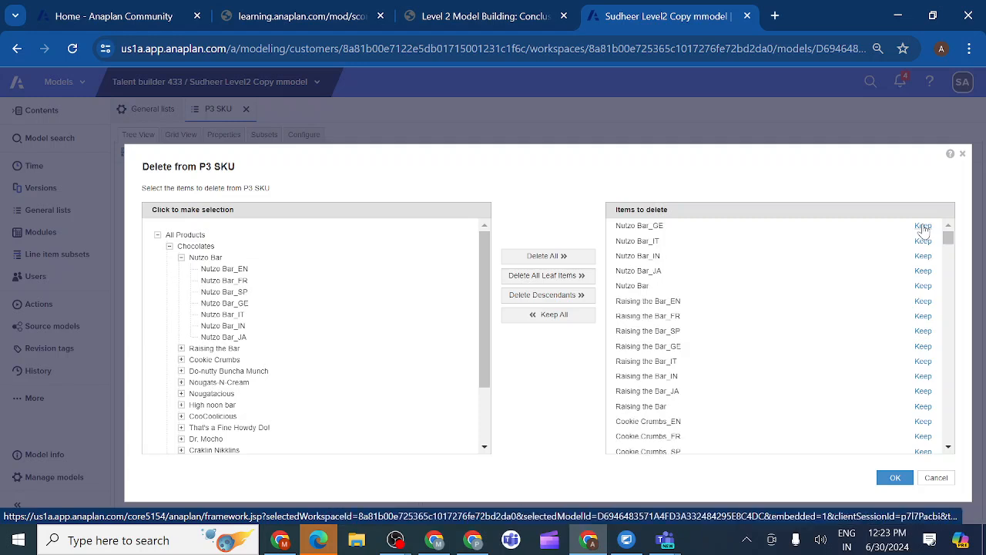
click(923, 226)
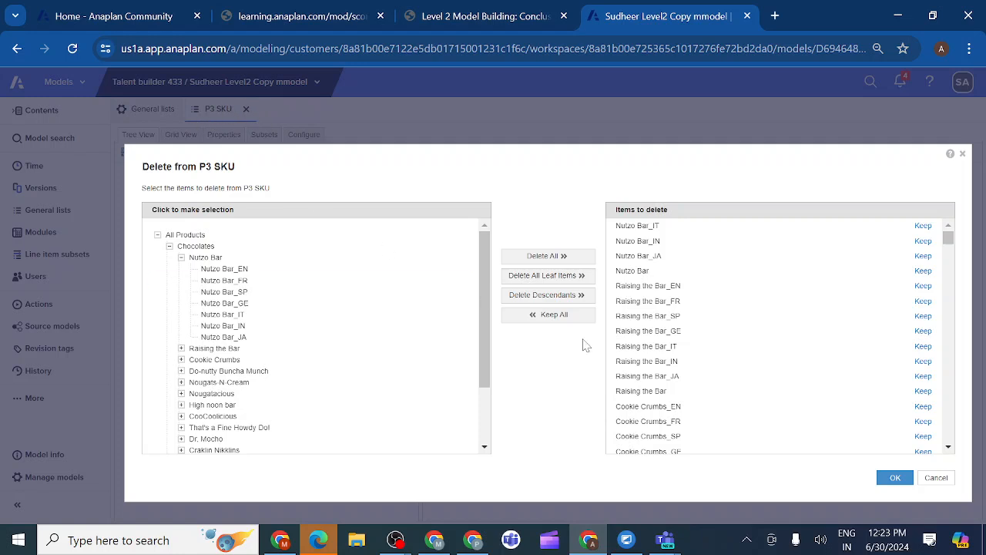
click(407, 234)
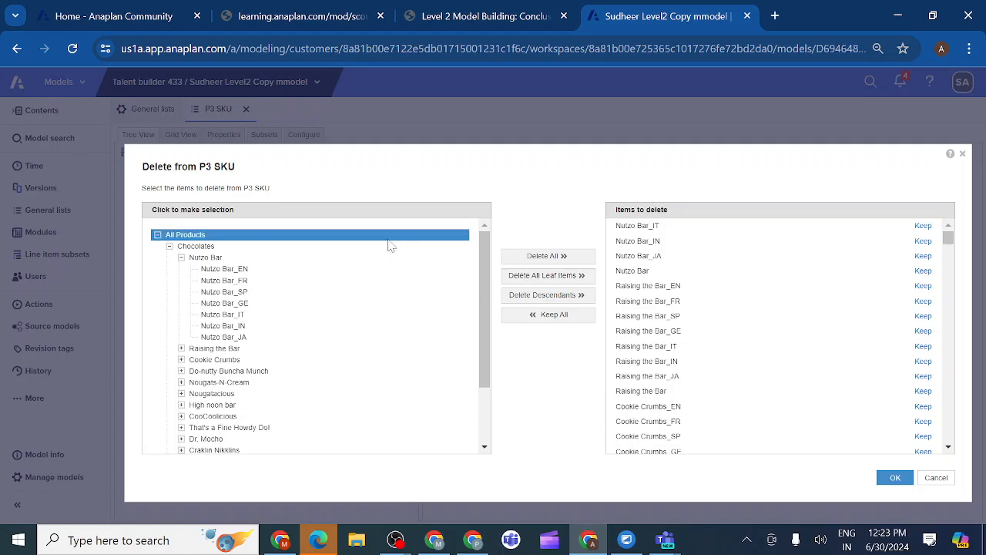
click(266, 247)
click(262, 257)
click(322, 280)
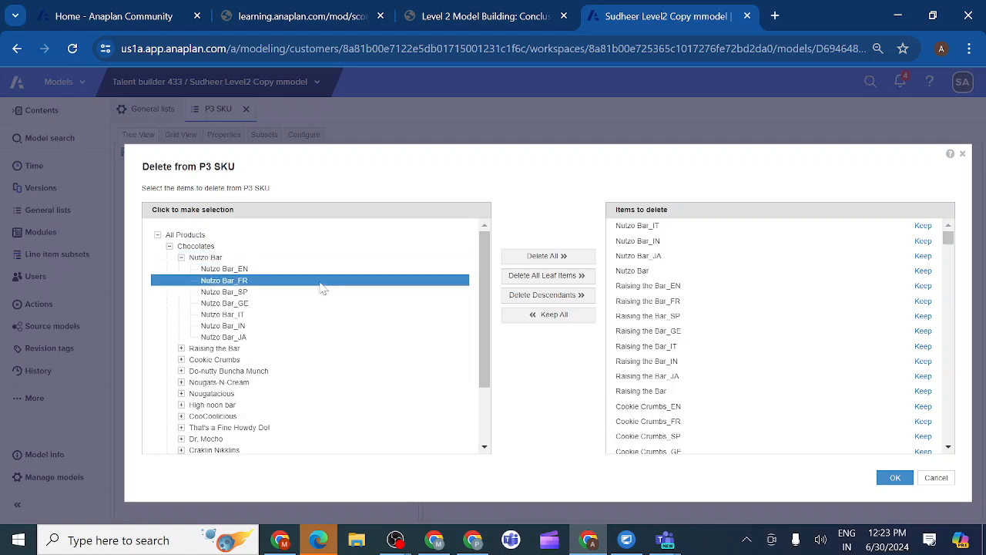
click(894, 479)
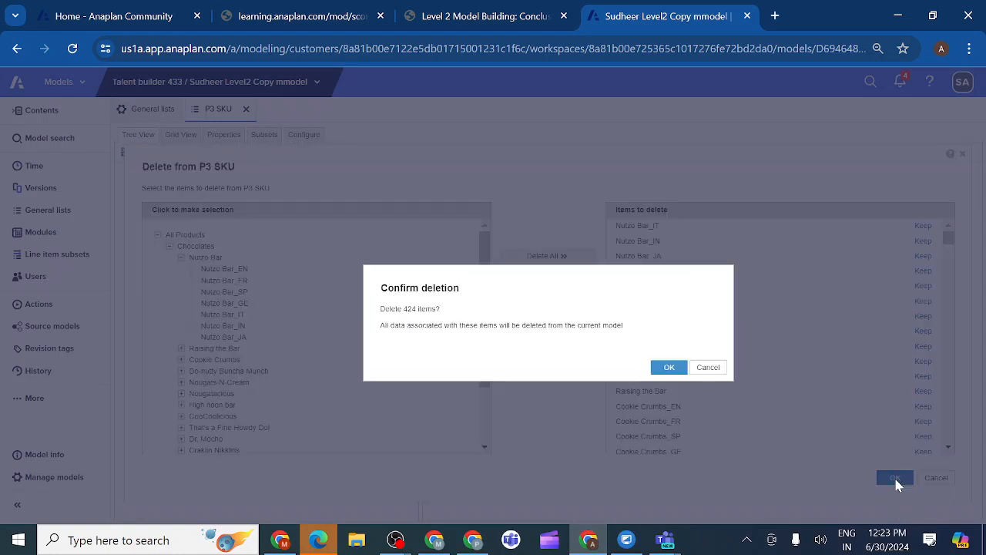
click(668, 368)
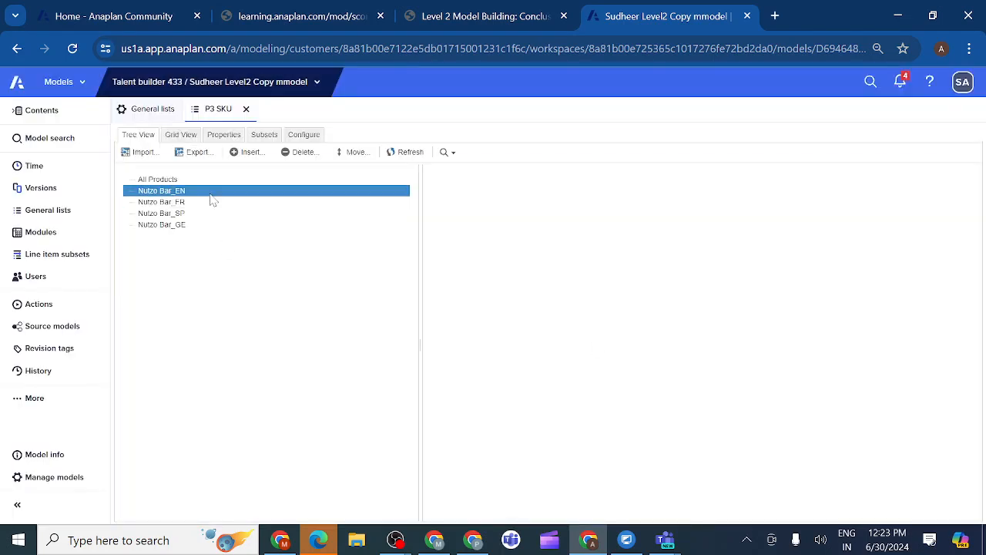
click(187, 214)
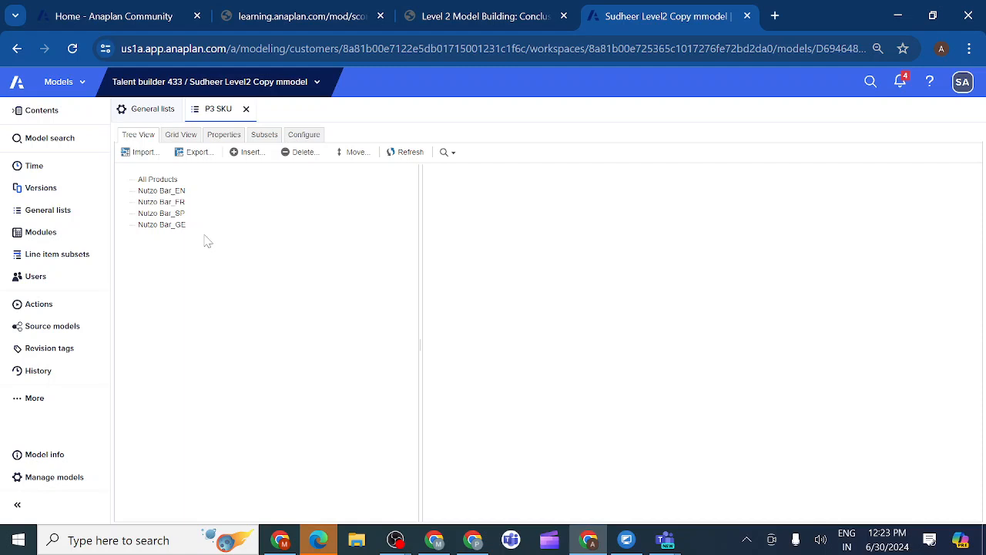
Open model management for the workspace and check the size of the Level2 Copy mmodel
click(18, 483)
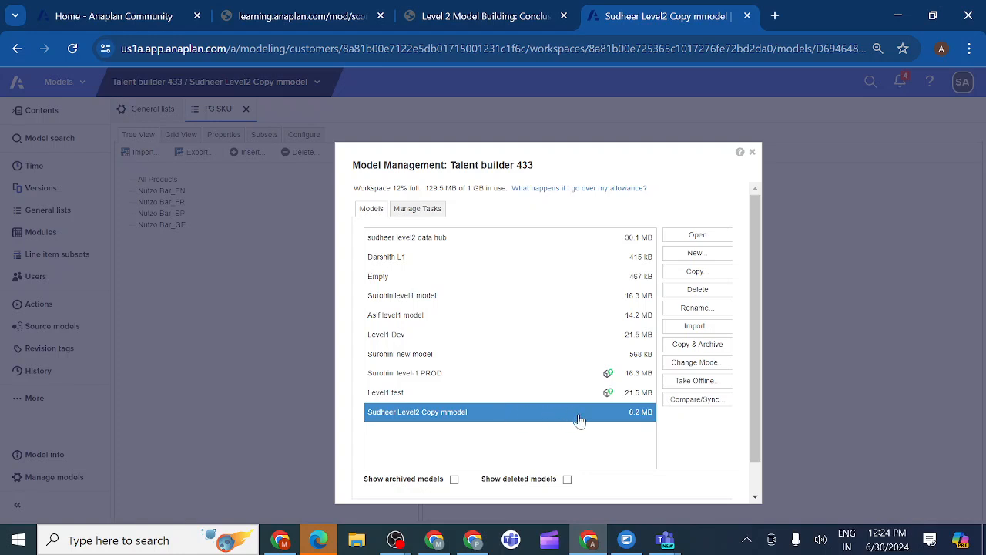
click(642, 420)
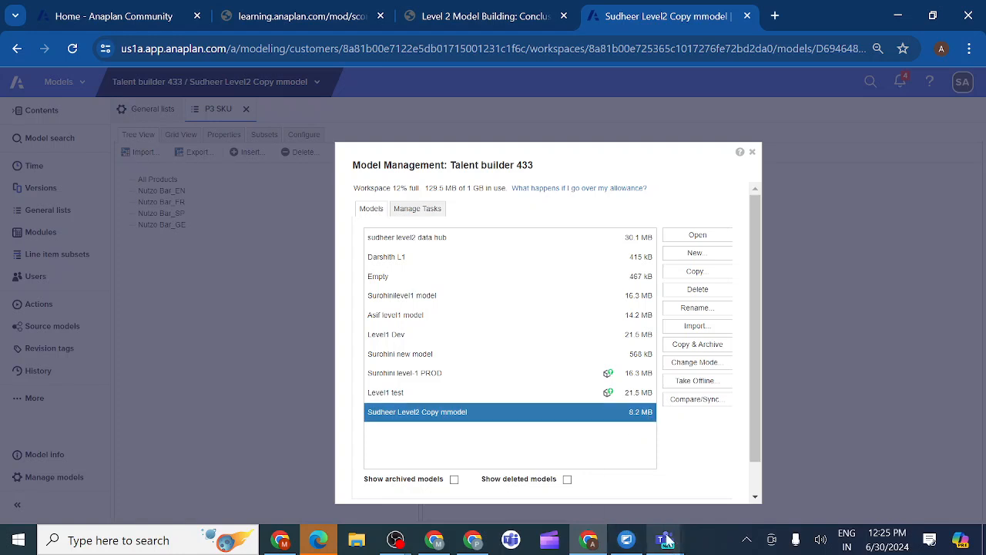
Switch to the Anaplan evening class meeting in Teams to check it, and return to Anaplan in the browser
mouse_move(667, 542)
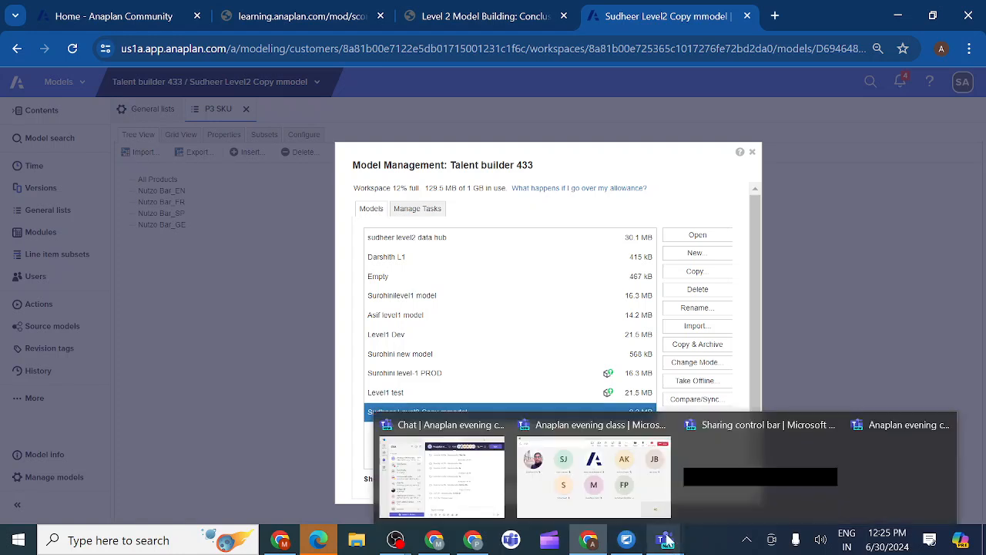
click(639, 502)
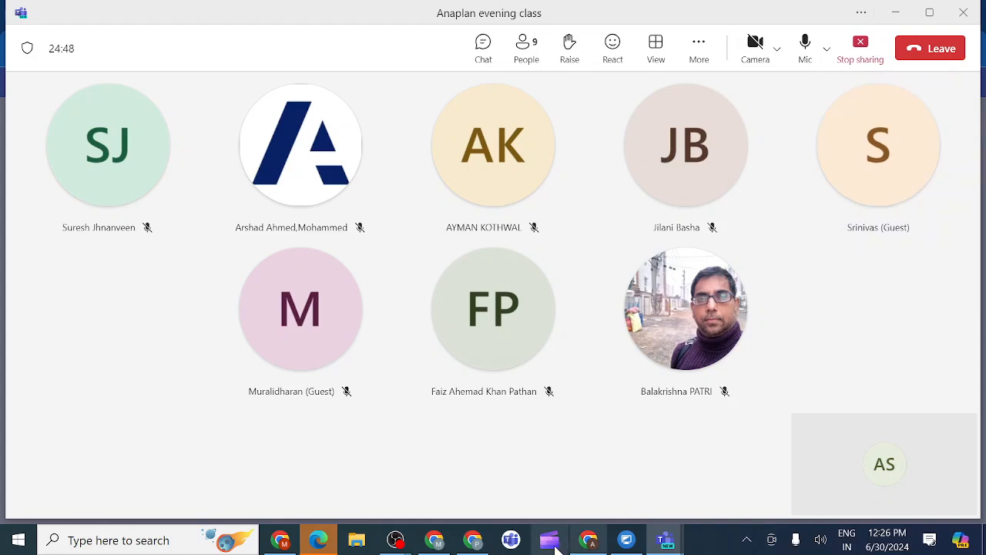
mouse_move(667, 546)
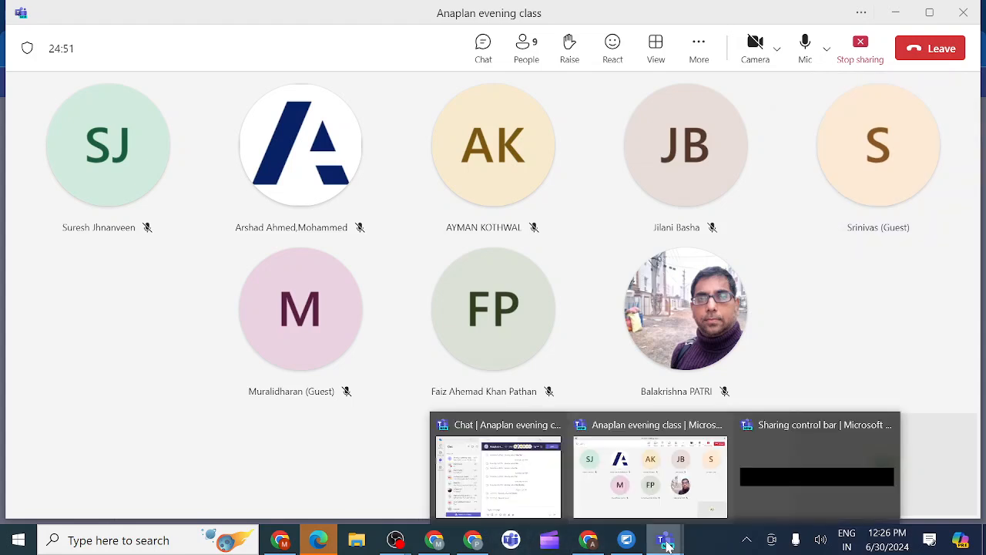
click(599, 547)
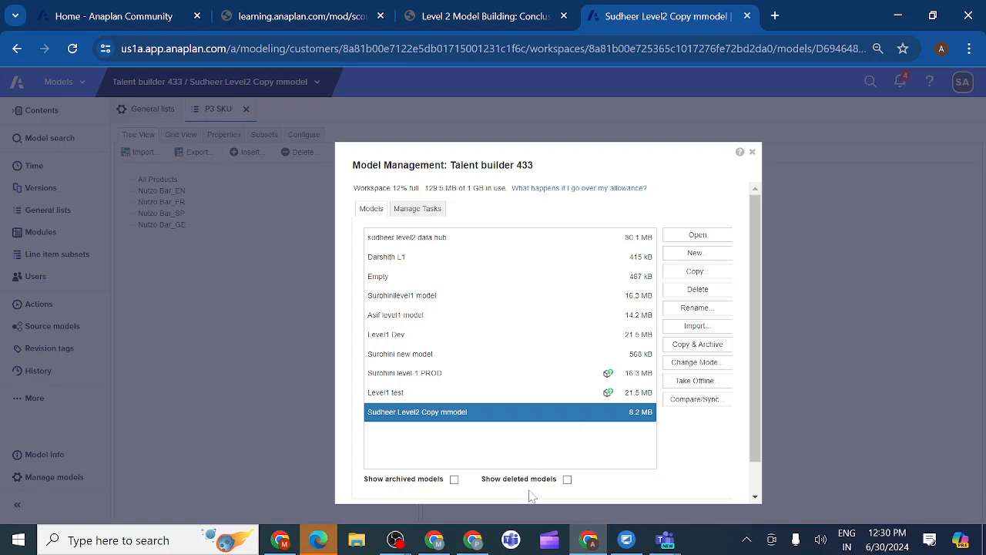
Show the archived models and restore the level-2 supply chain model to Standard mode with online access
click(454, 479)
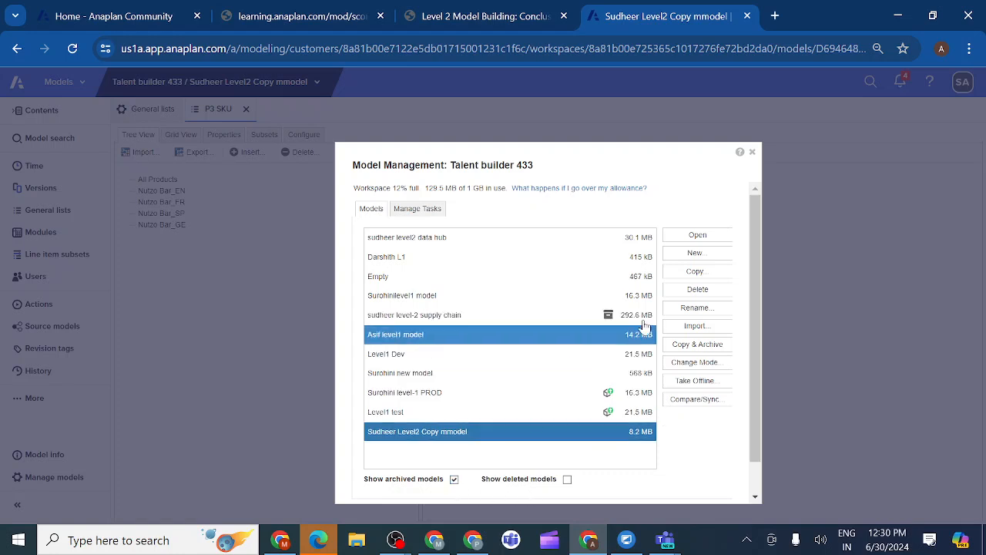
mouse_move(608, 317)
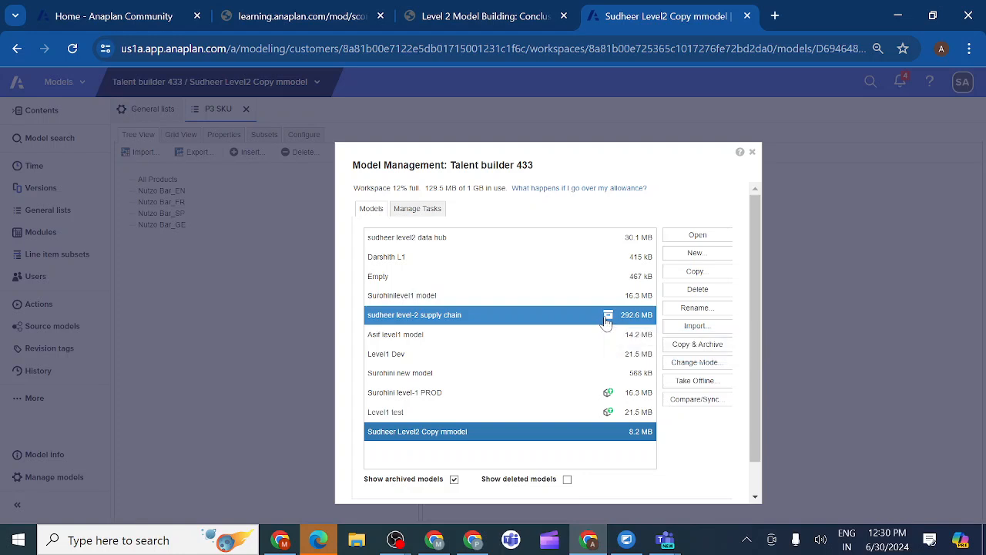
click(481, 438)
click(467, 324)
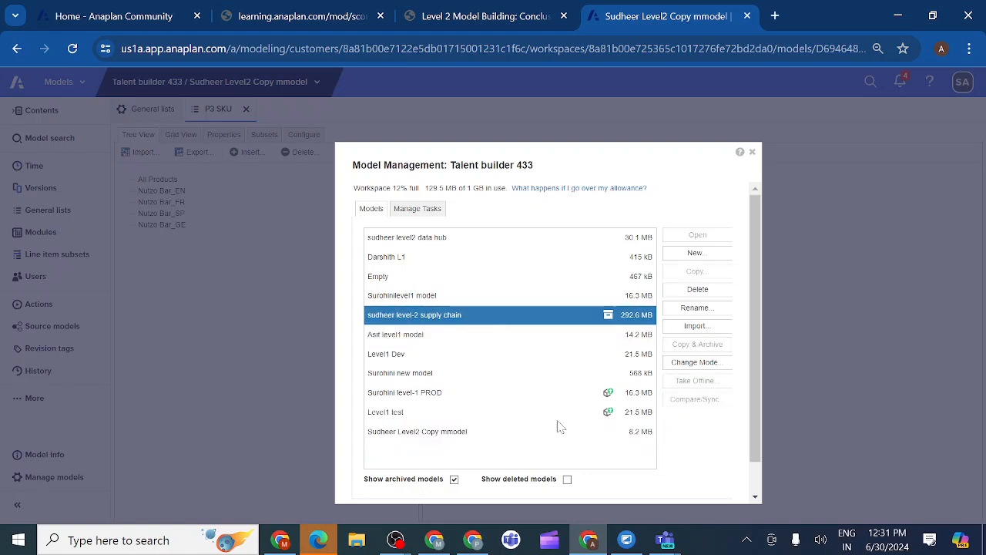
click(684, 365)
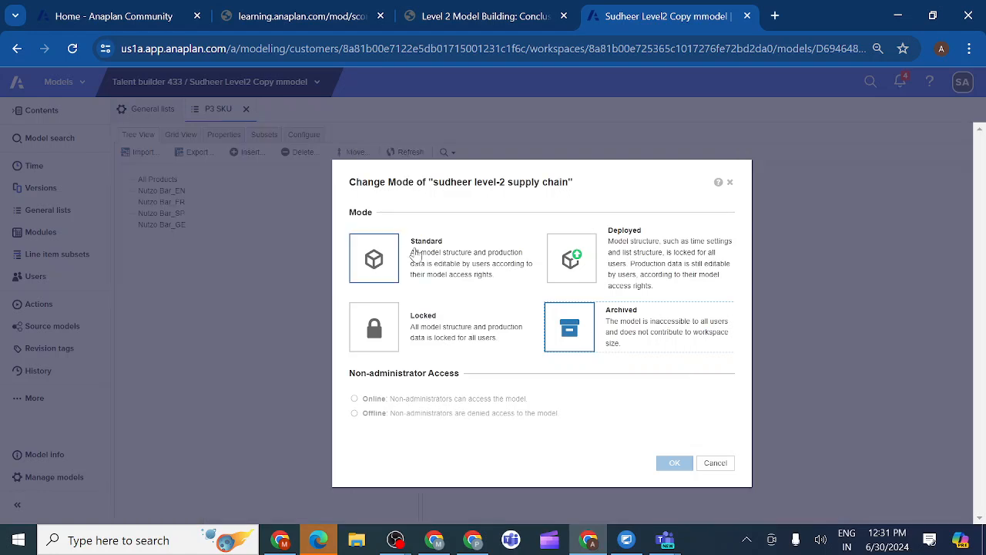
click(373, 258)
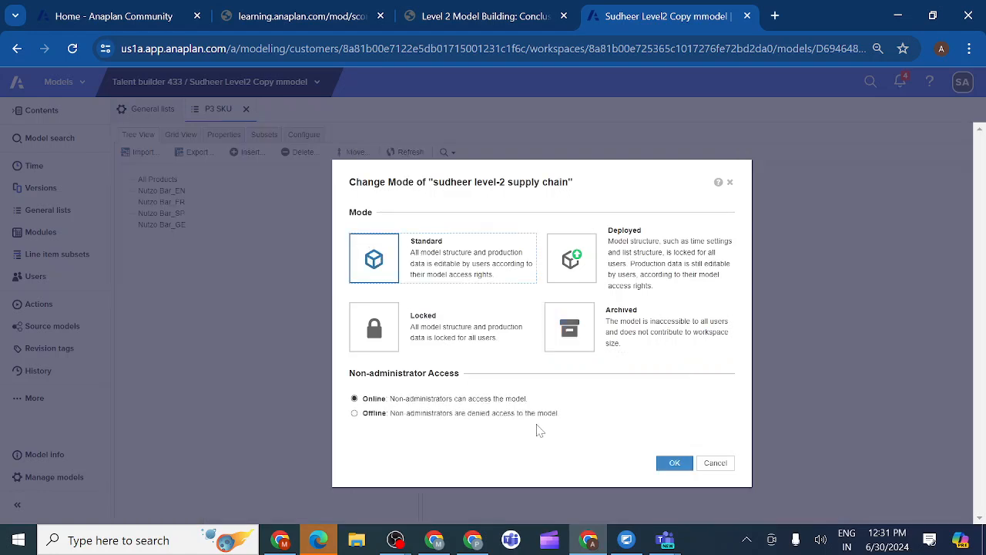
click(674, 464)
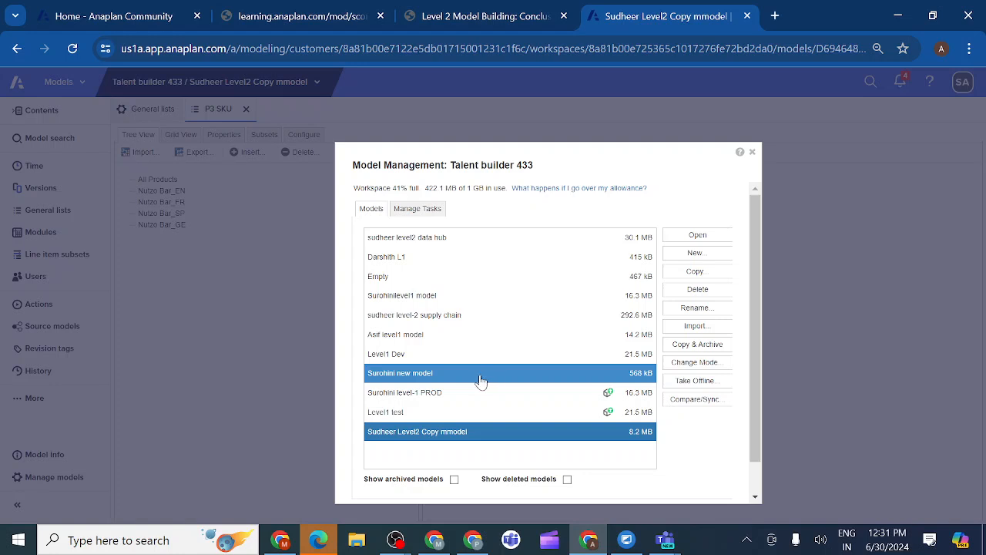
Open the 568 kB "new model" from the Talent builder 433 workspace
click(484, 378)
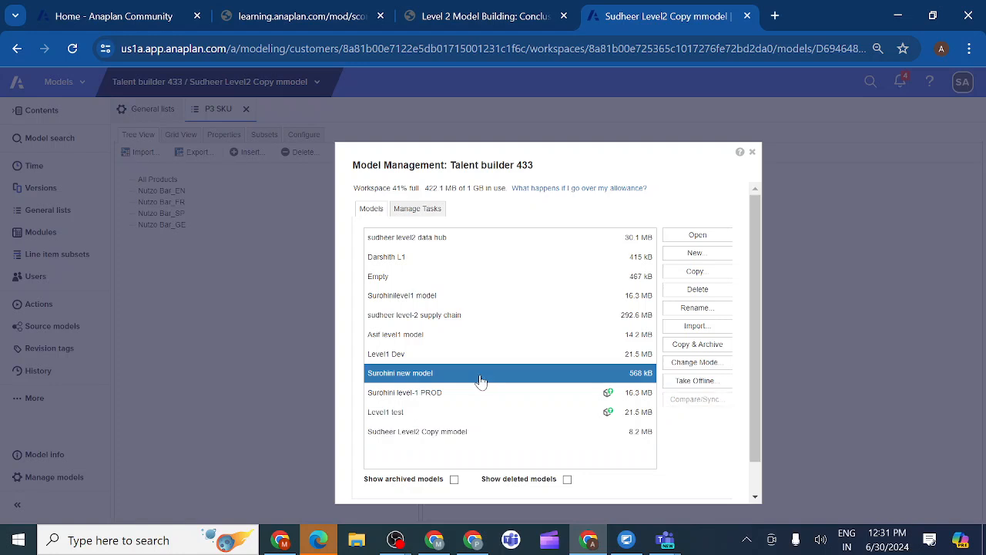
click(696, 236)
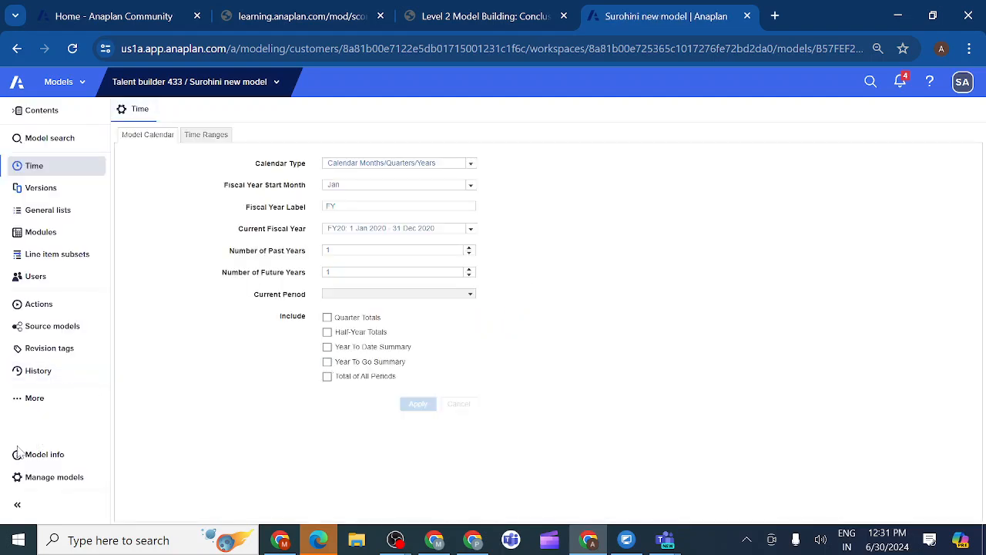
Compare the sizes of the level-2 supply chain, Level2 Copy mmodel and L1 models in model management, and close it
click(13, 486)
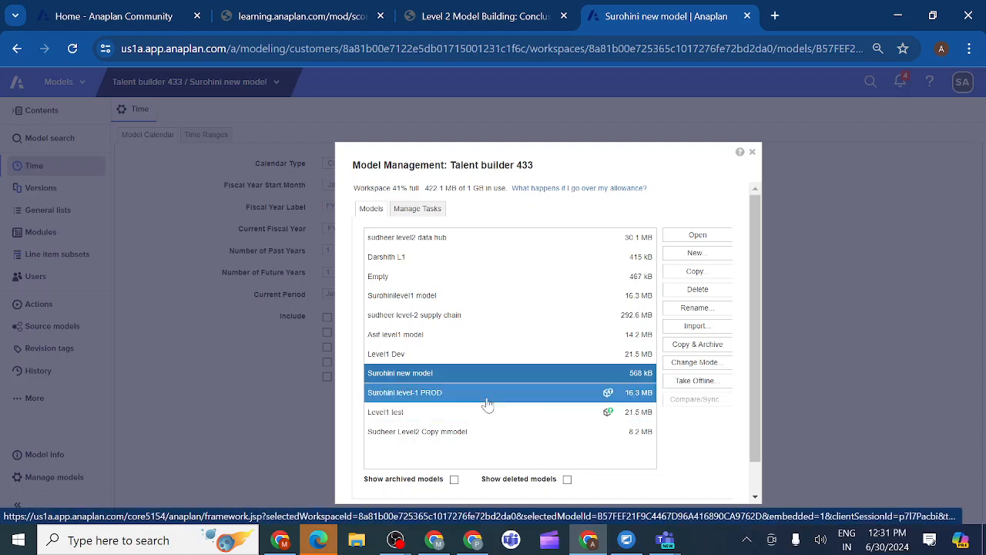
click(465, 317)
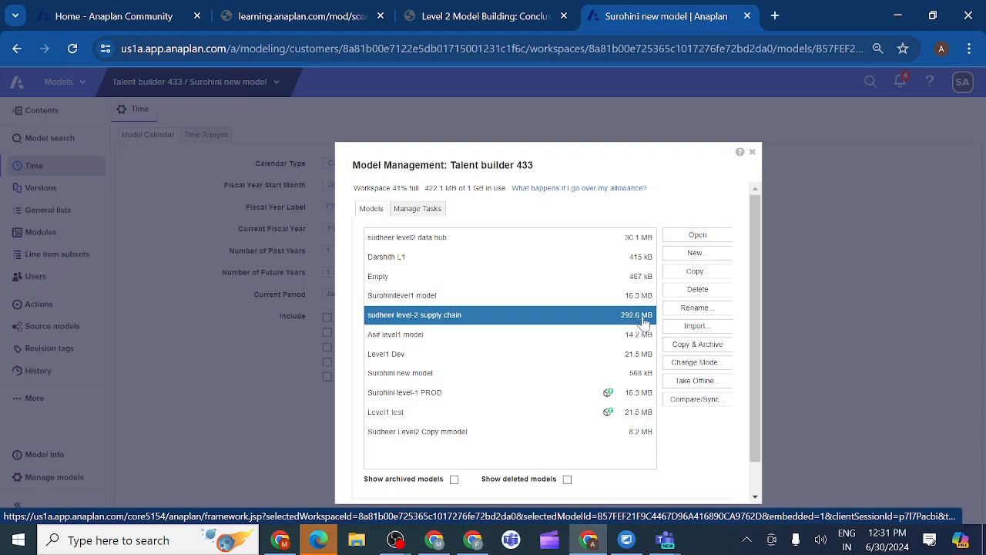
click(473, 434)
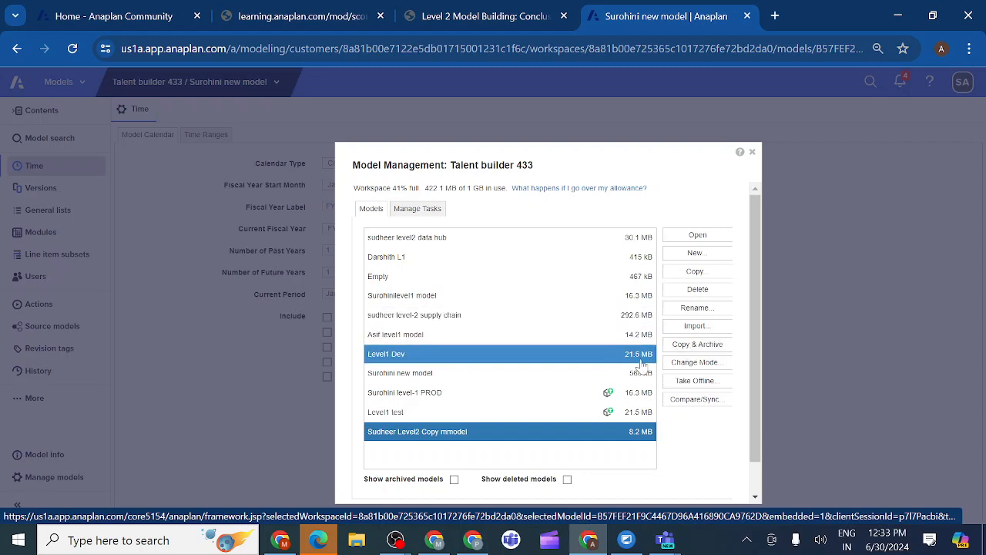
click(521, 324)
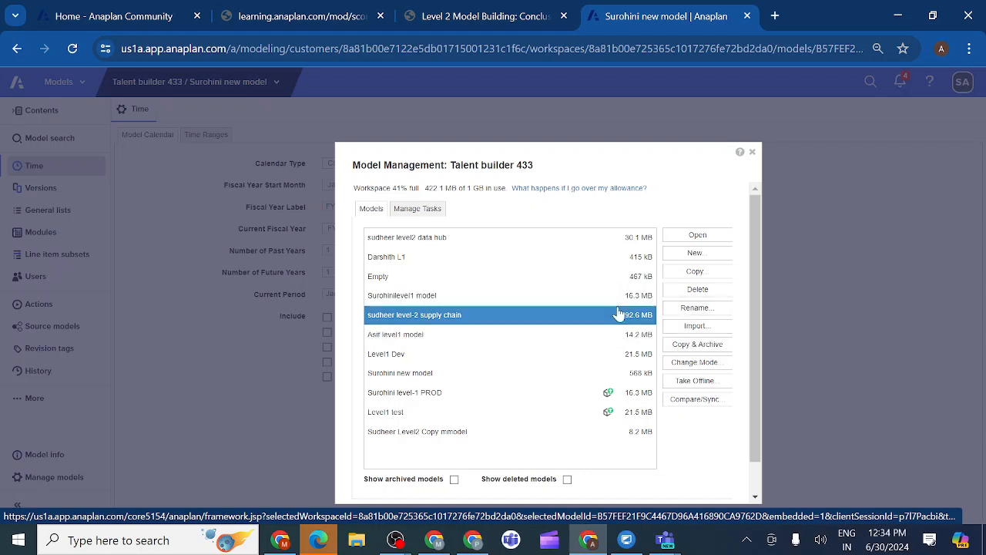
click(490, 262)
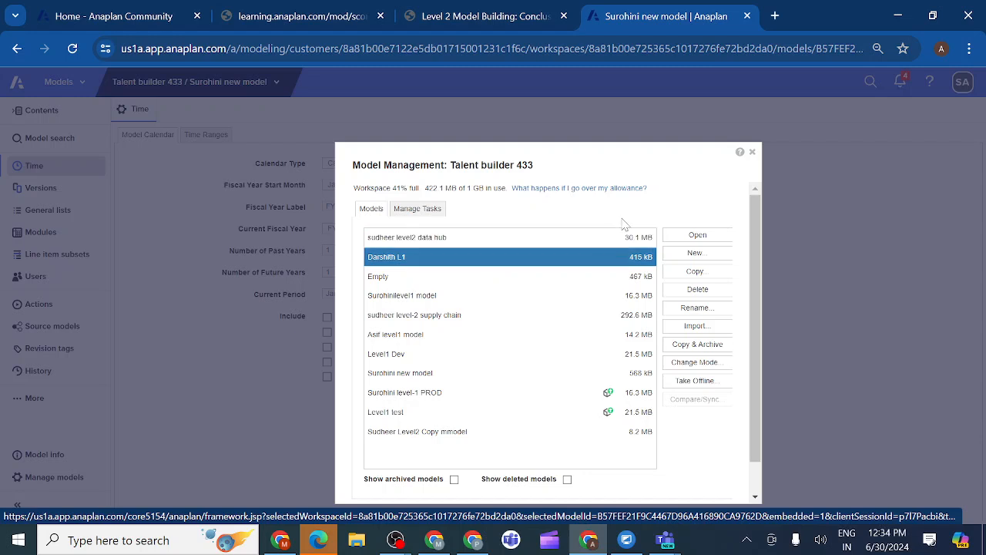
click(752, 152)
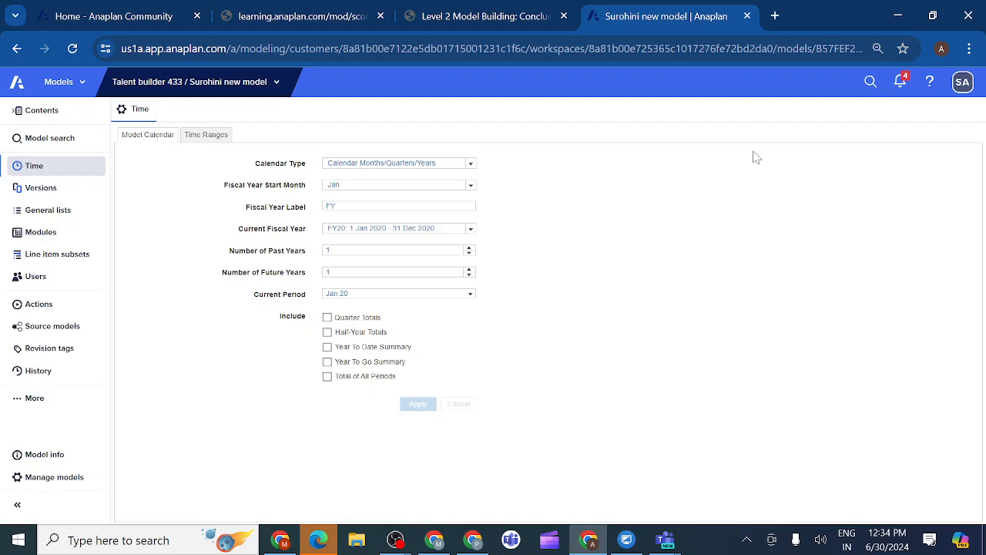
Review the Copy & Archive option for models in model management, and close it
click(21, 479)
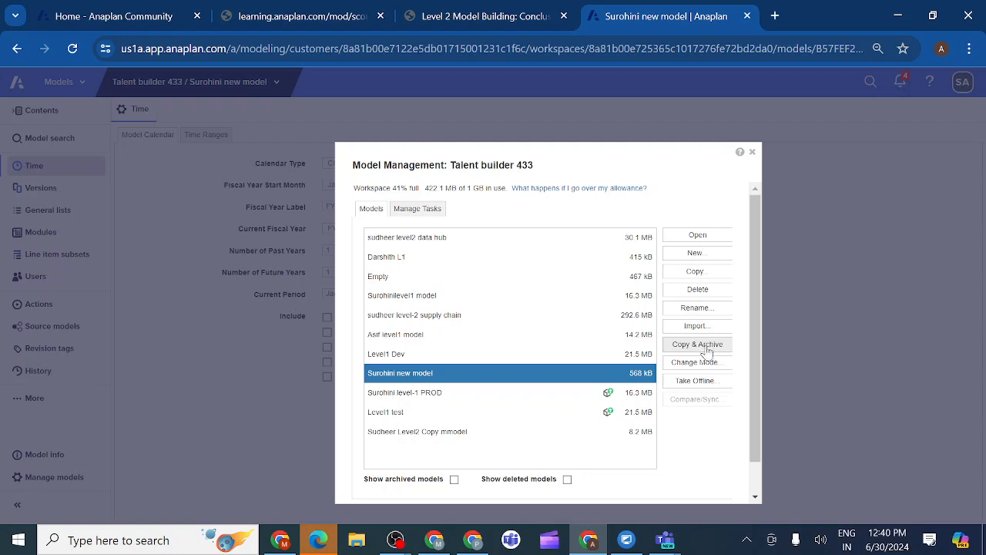
ctrl+click(560, 339)
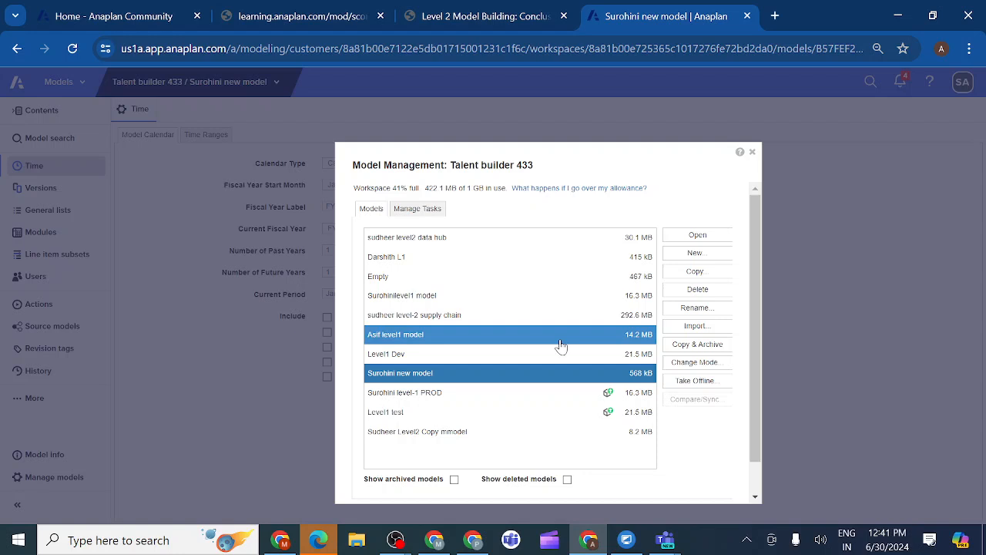
click(753, 153)
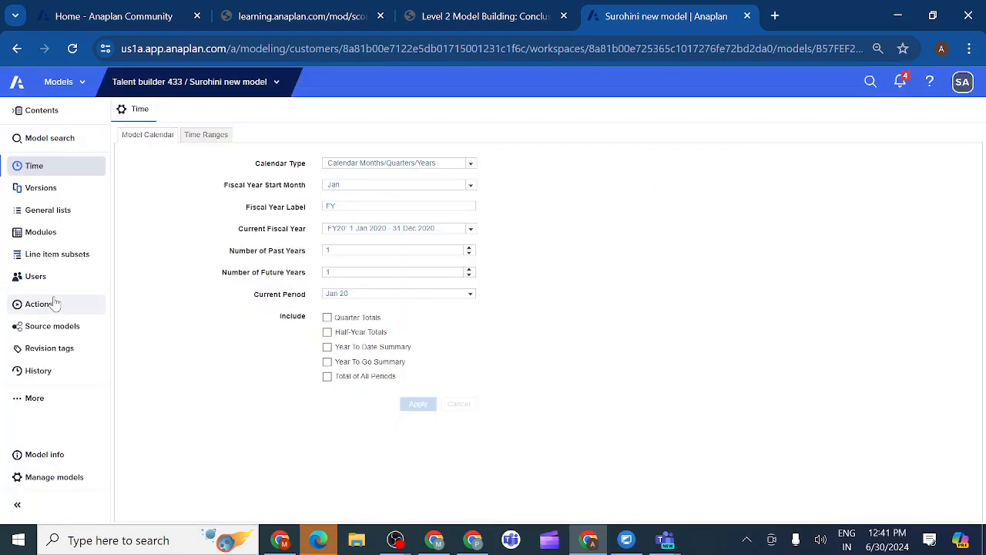
View the current model's list of modules, and open the Level1 Dev model of the workspace
click(59, 238)
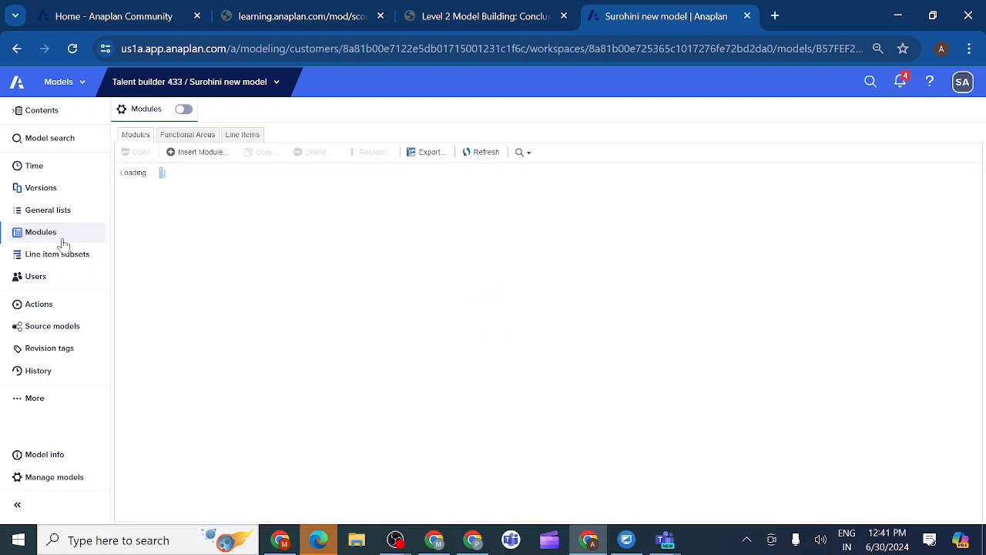
click(19, 479)
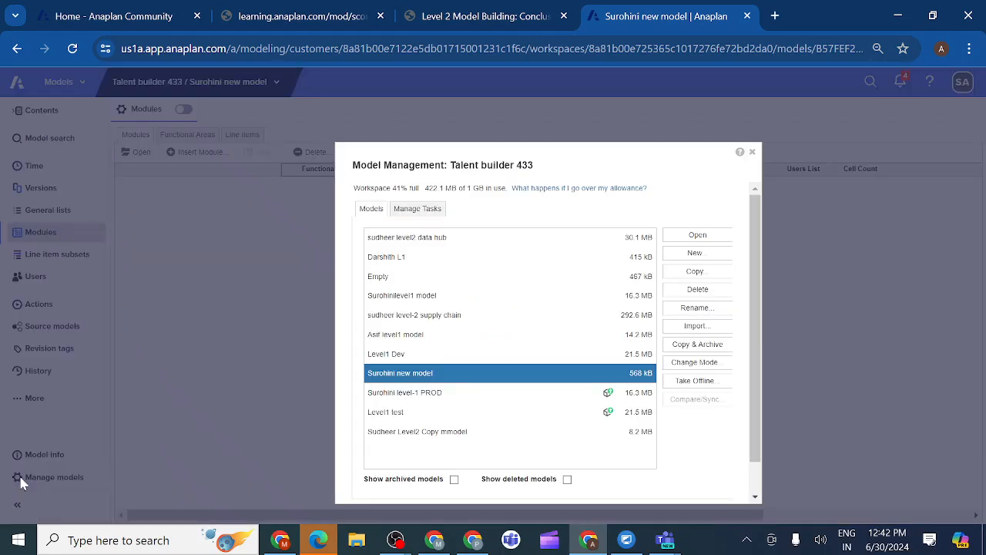
click(416, 359)
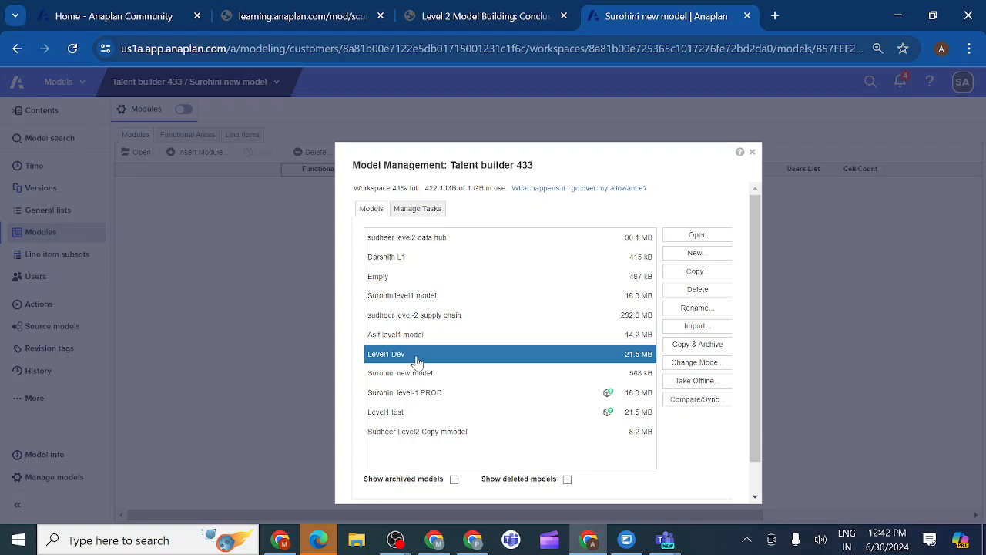
click(697, 235)
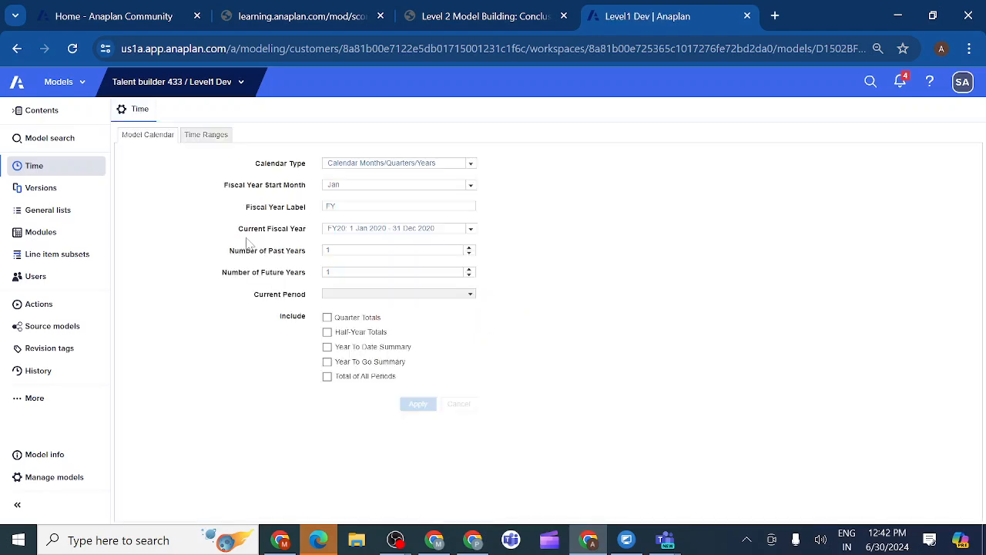
Open the REV03 Margin Calculation - Copy module and inspect the formula of its Unit Price Growth % line item
click(71, 236)
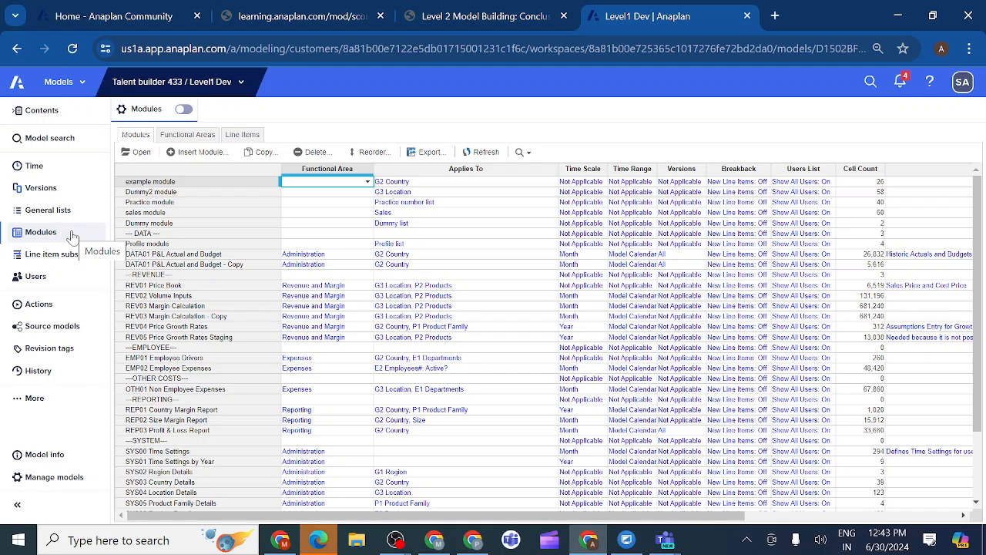
click(51, 237)
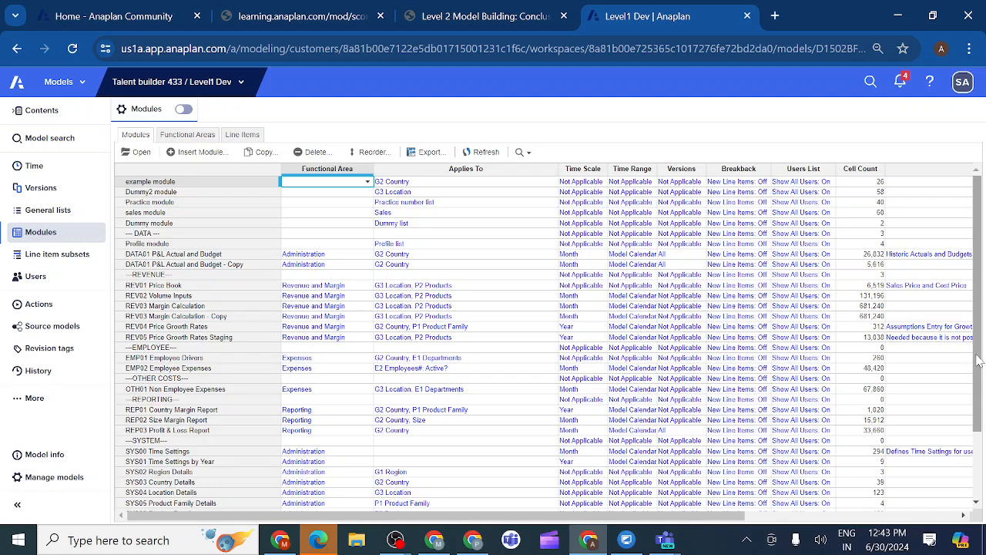
mouse_move(978, 360)
mouse_down()
mouse_move(976, 428)
mouse_move(977, 355)
mouse_up()
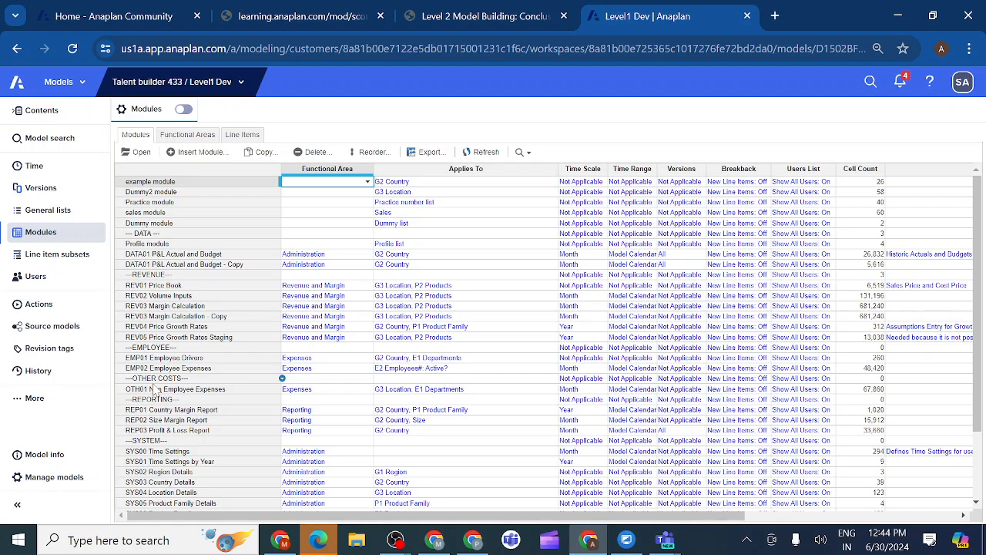
click(159, 317)
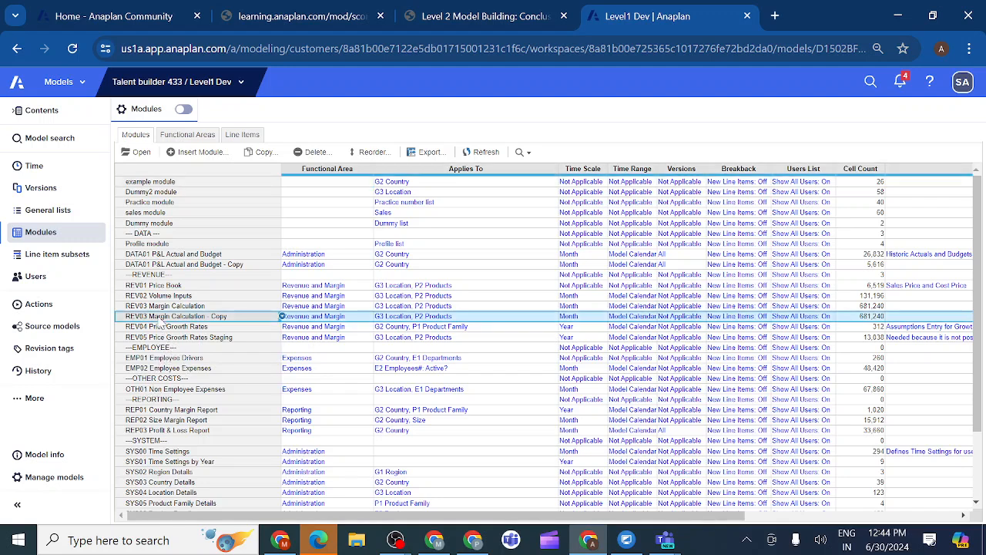
click(136, 152)
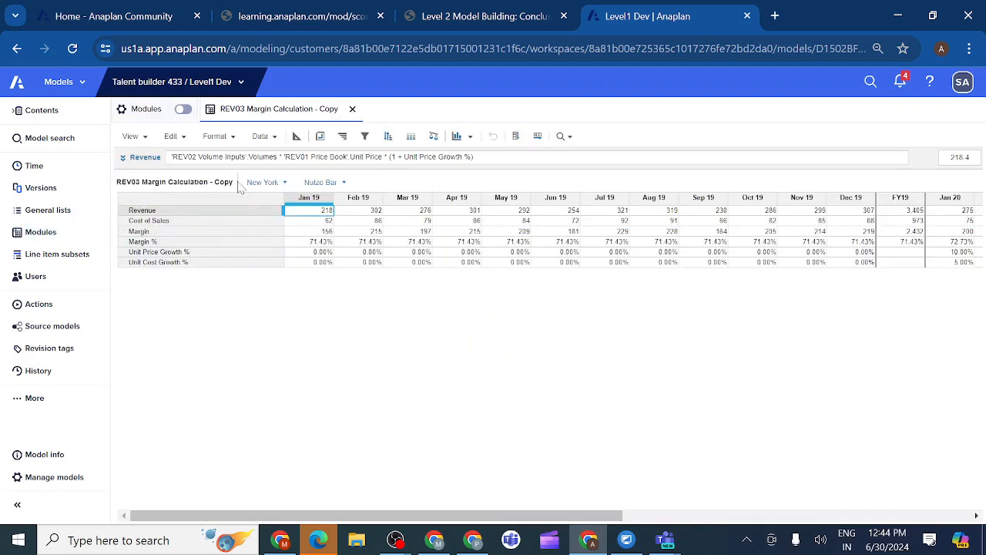
click(196, 253)
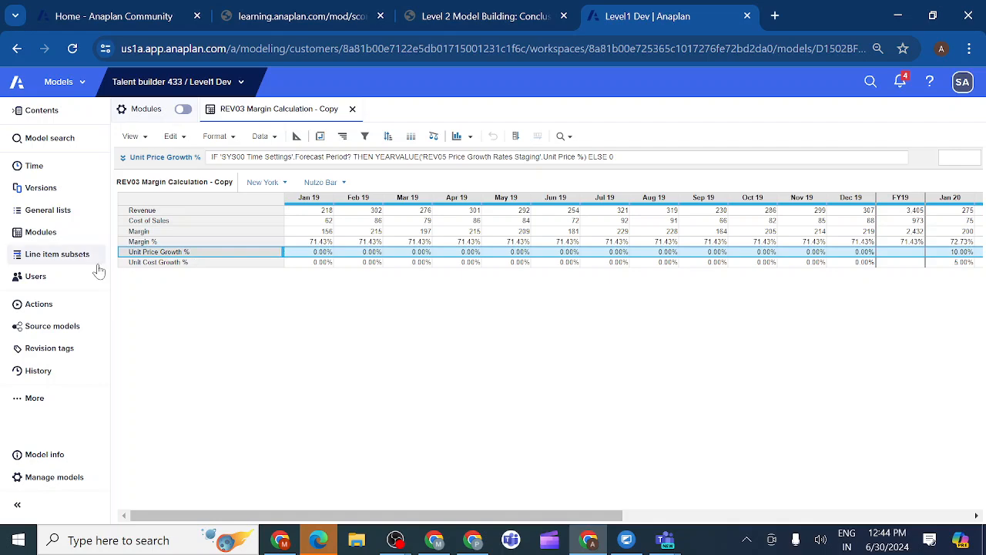
Copy the REP03 Profit & Loss Report module as "REP03 Profit & Loss Report - Copy", including all views and cell data, in the Reporting functional area
click(65, 240)
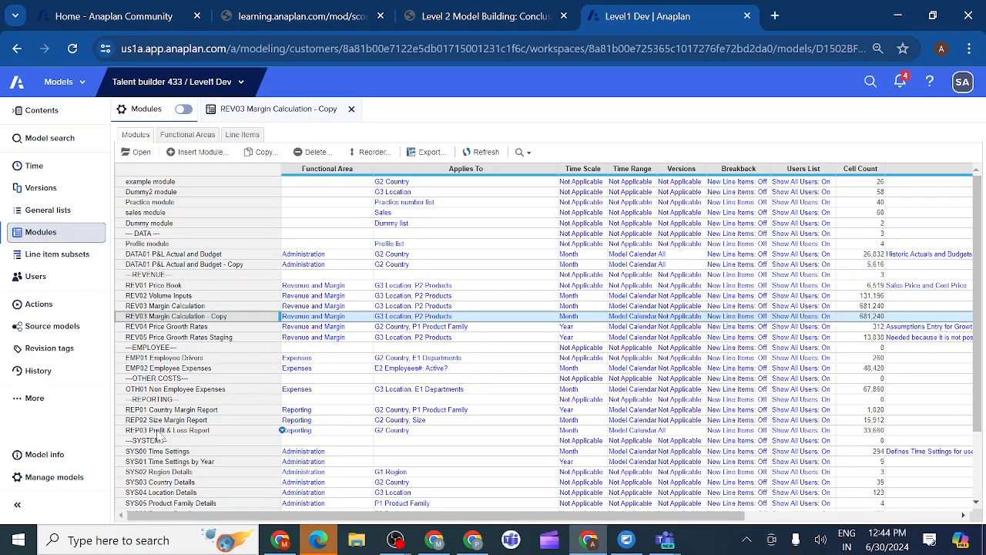
click(161, 430)
click(256, 153)
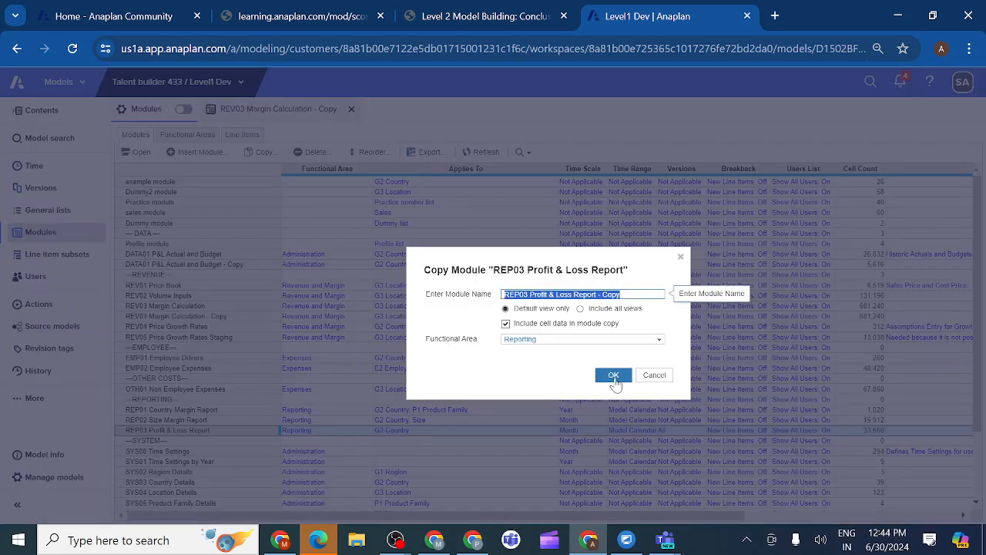
click(581, 309)
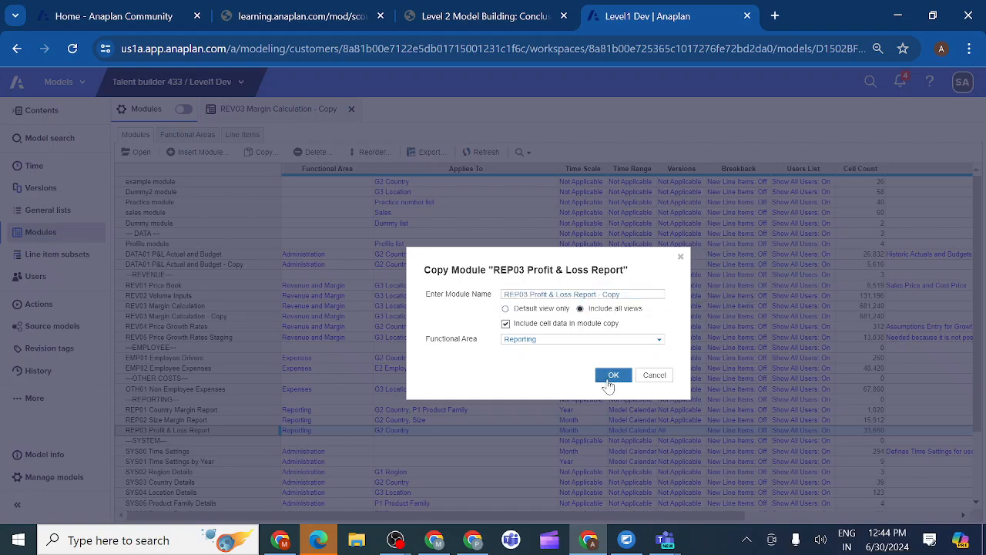
click(608, 382)
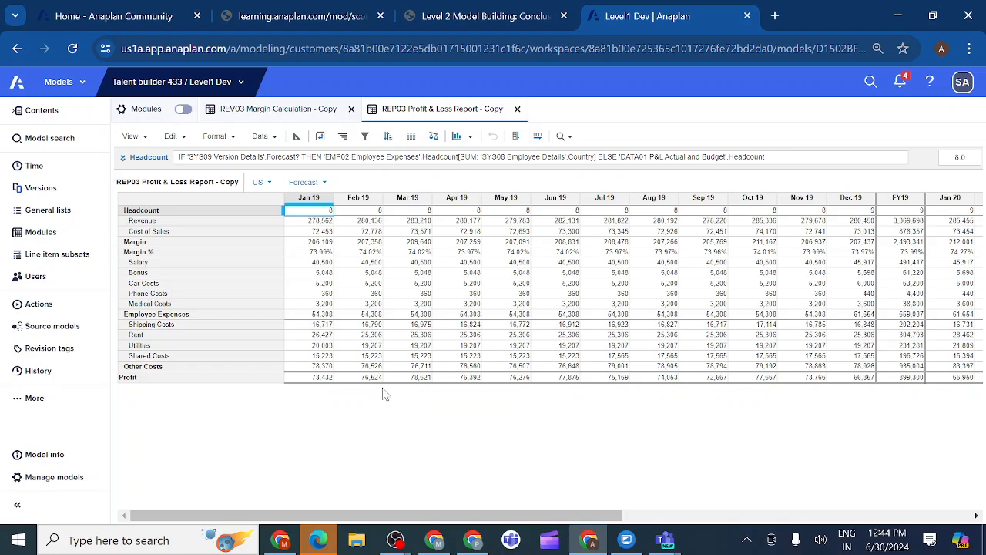
Open the REP03 Profit & Loss Report - Copy module from the module list and examine its line item formulas in blueprint view
click(53, 236)
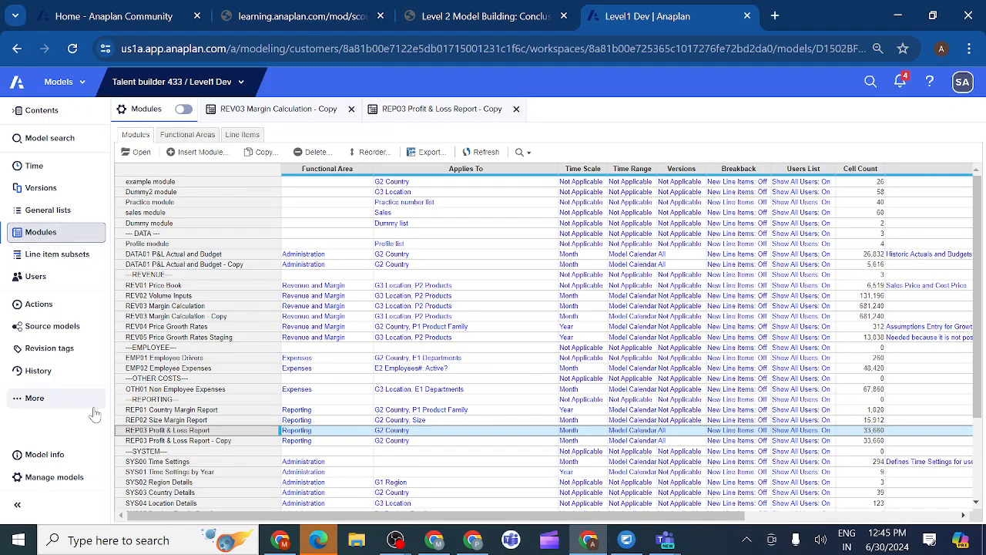
click(181, 440)
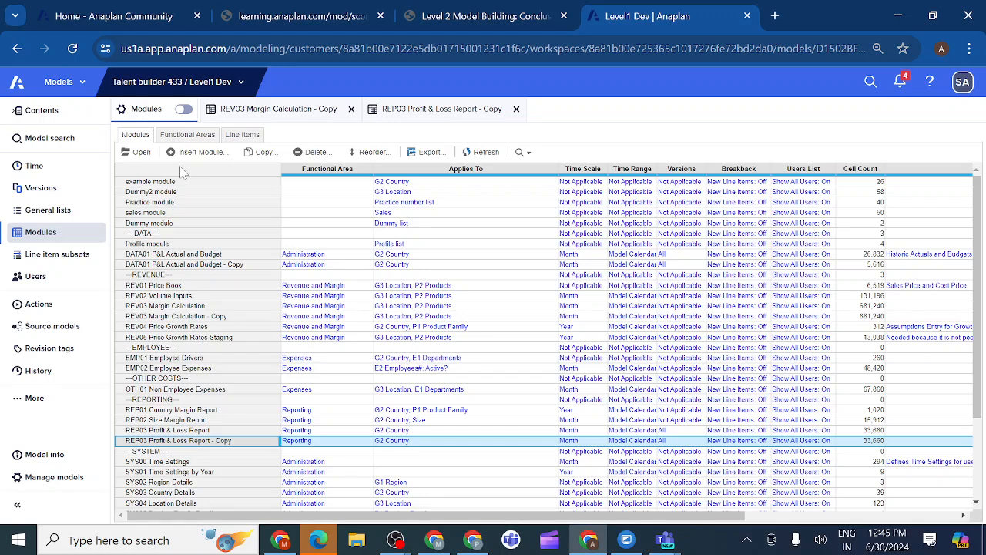
click(139, 152)
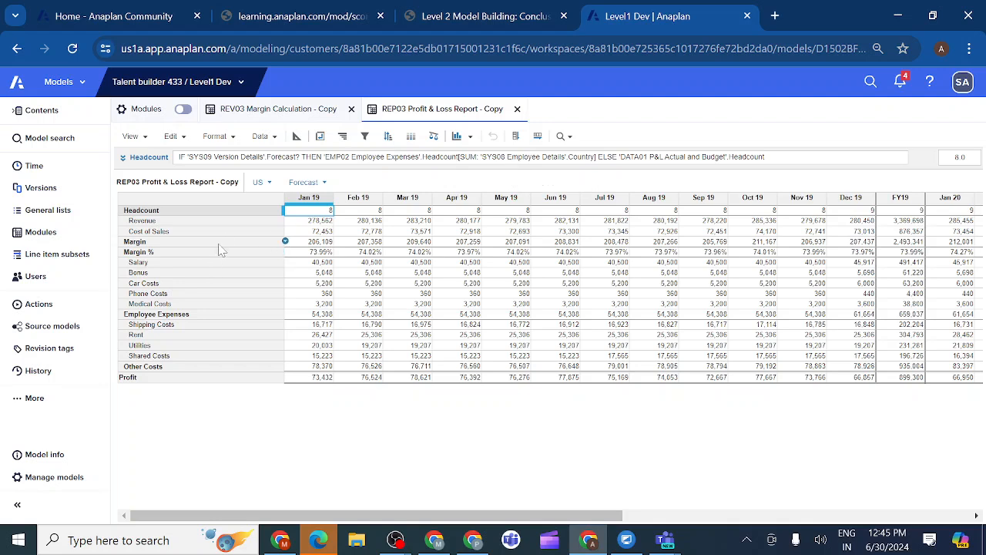
click(295, 140)
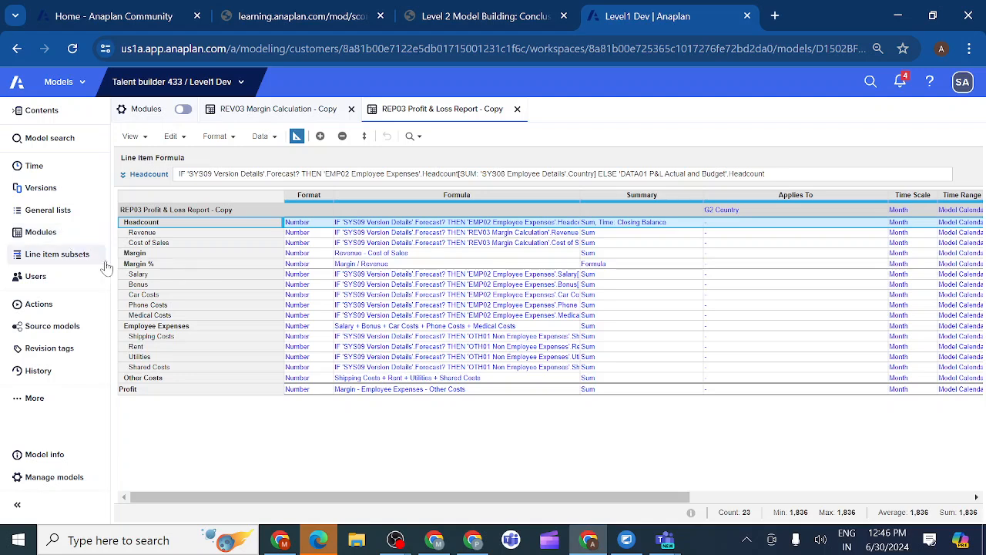
Open the SYS08 Employee Details module and examine its Country line item
click(59, 232)
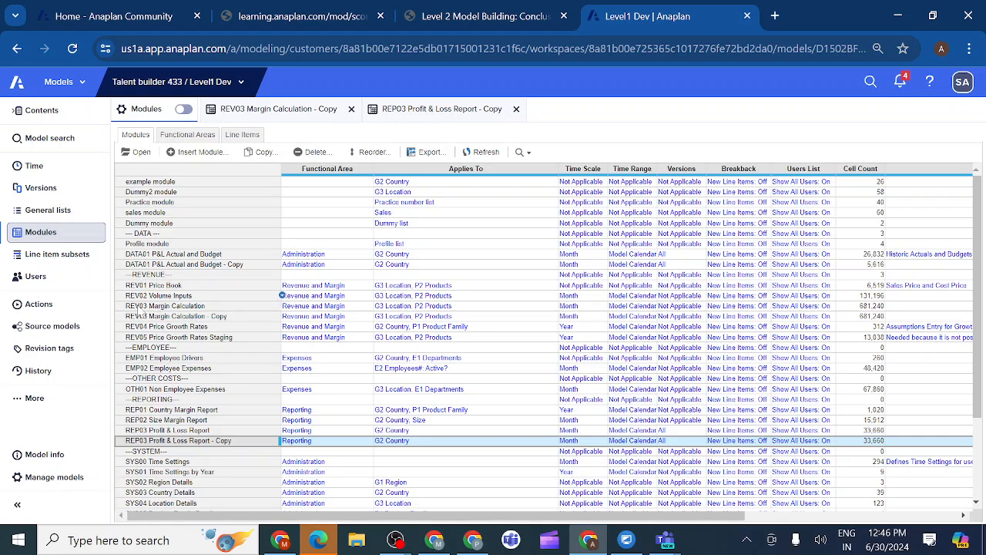
scroll(145, 368, down, 2)
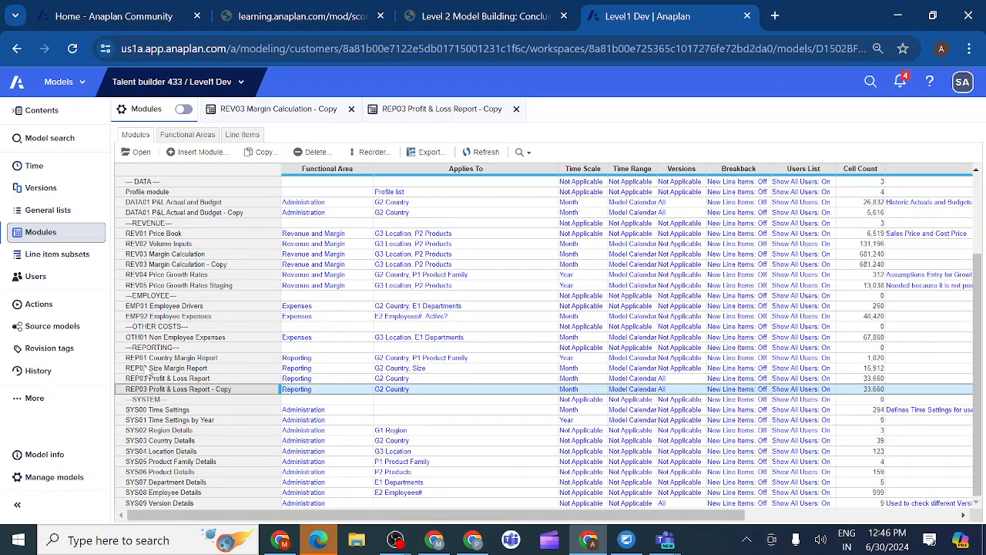
click(145, 496)
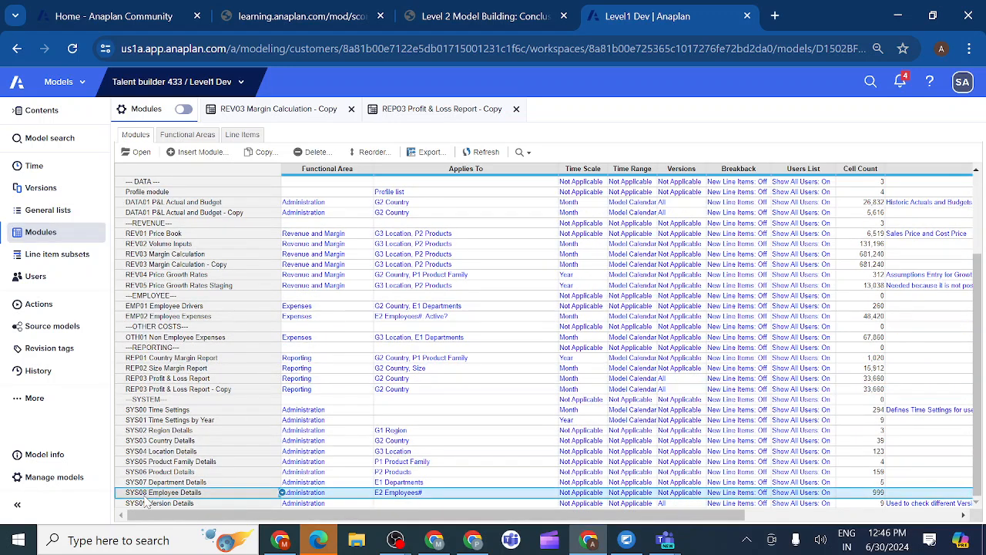
click(140, 153)
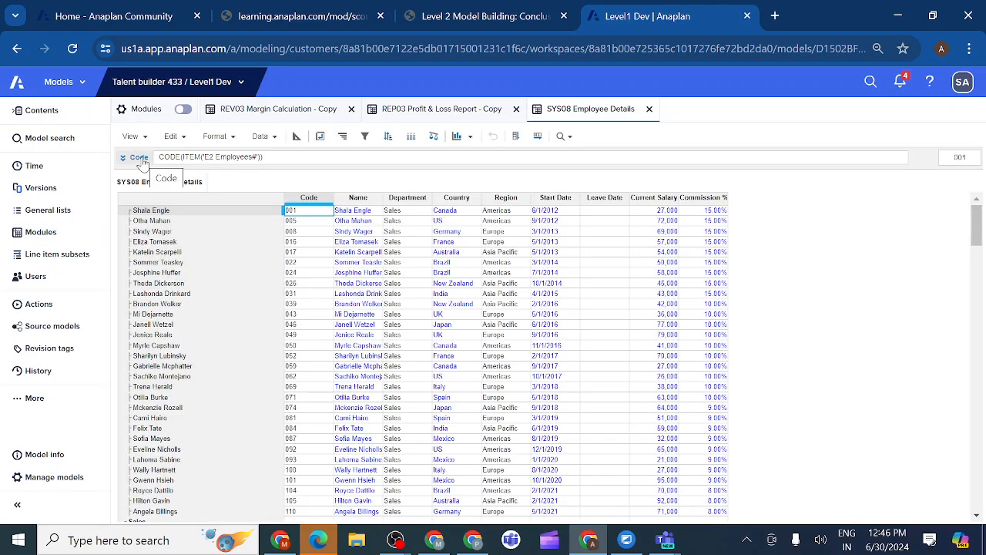
click(459, 201)
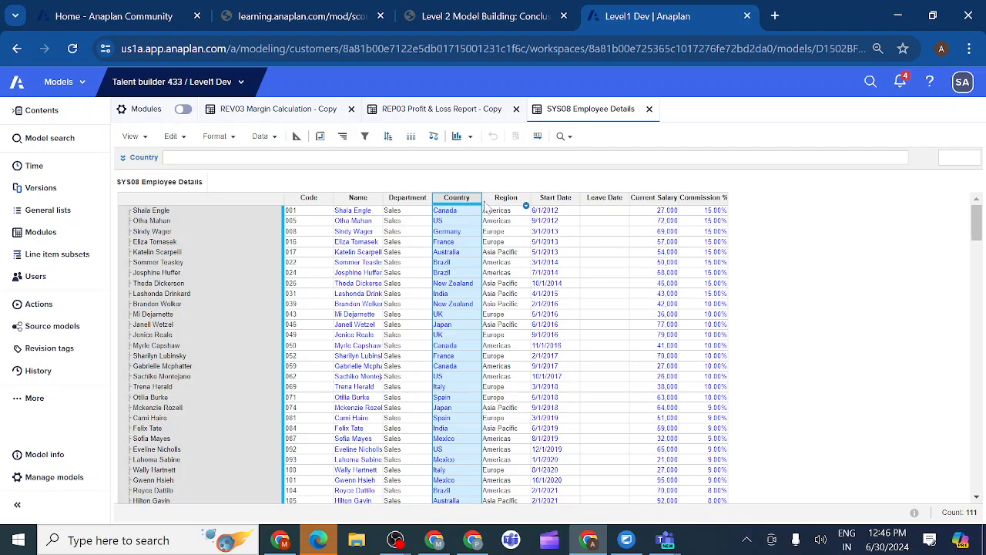
Inspect the Bonus formula in the EMP02 Employee Expenses blueprint and the Department formula in SYS08 Employee Details
click(37, 238)
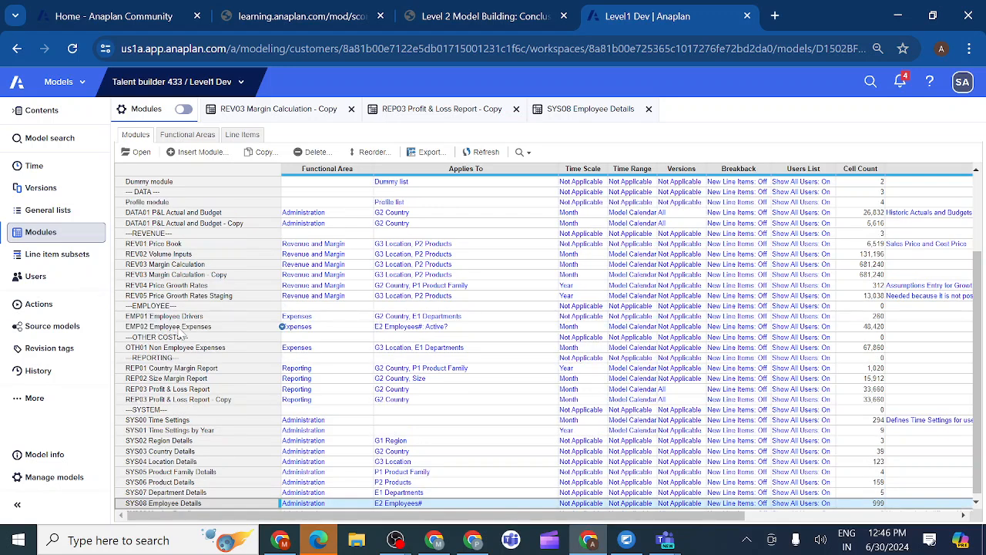
click(182, 326)
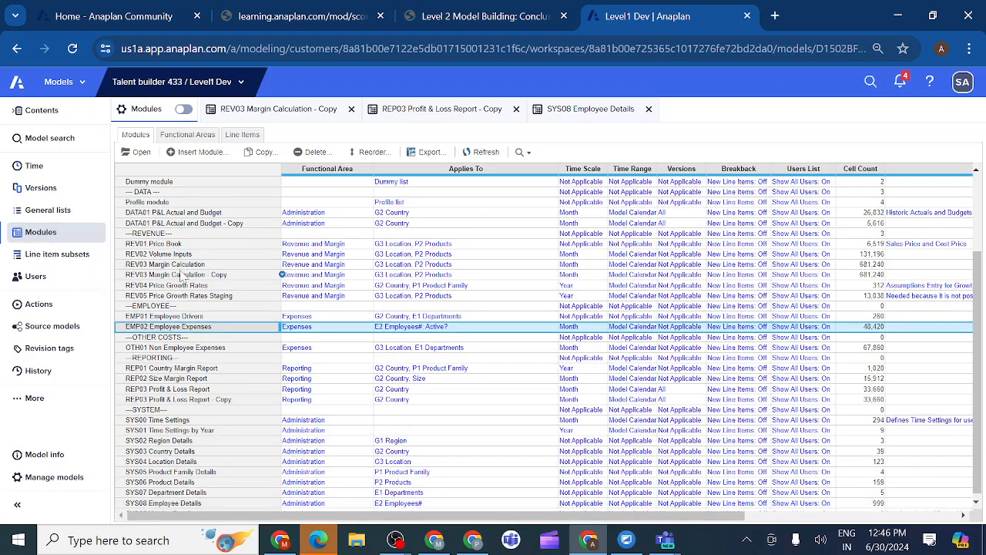
click(137, 154)
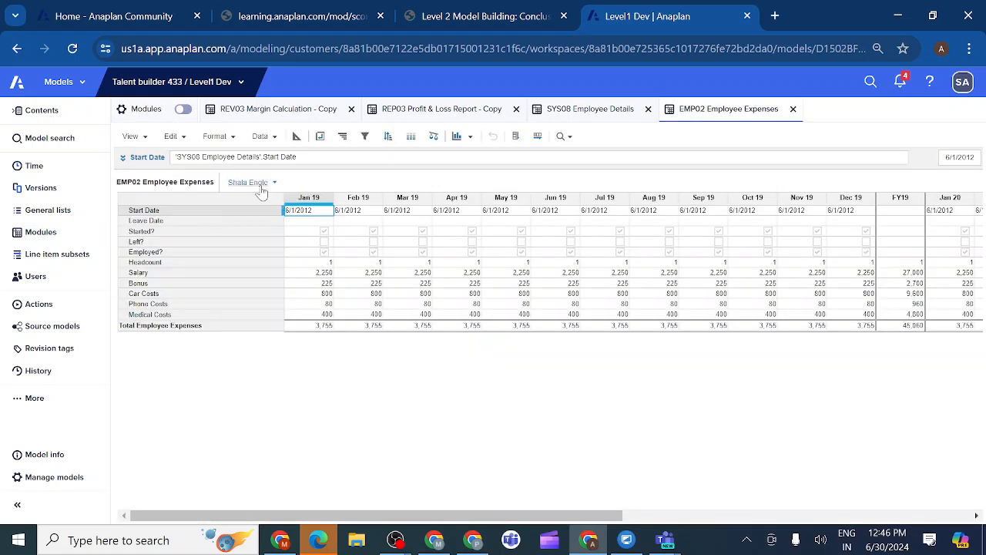
click(301, 138)
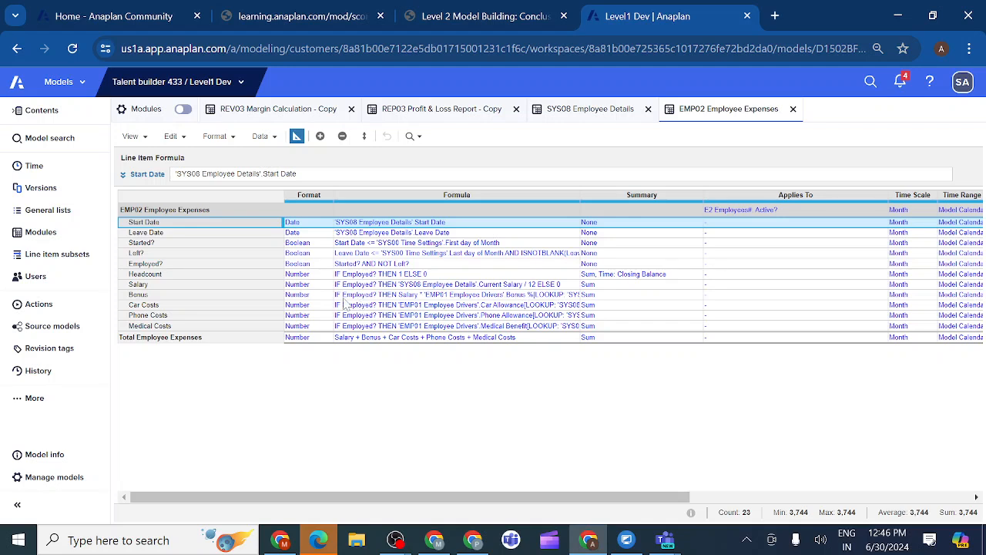
click(264, 296)
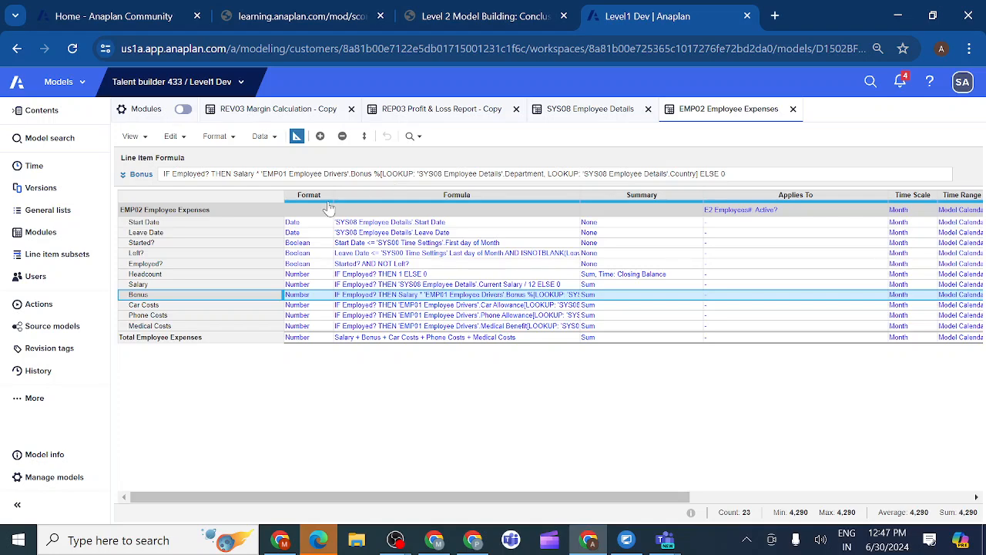
click(588, 114)
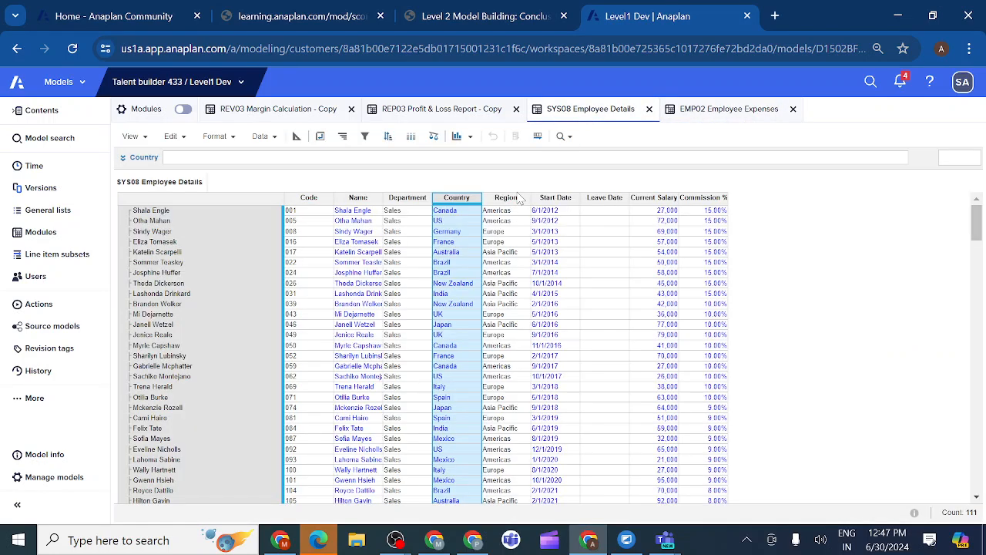
click(414, 202)
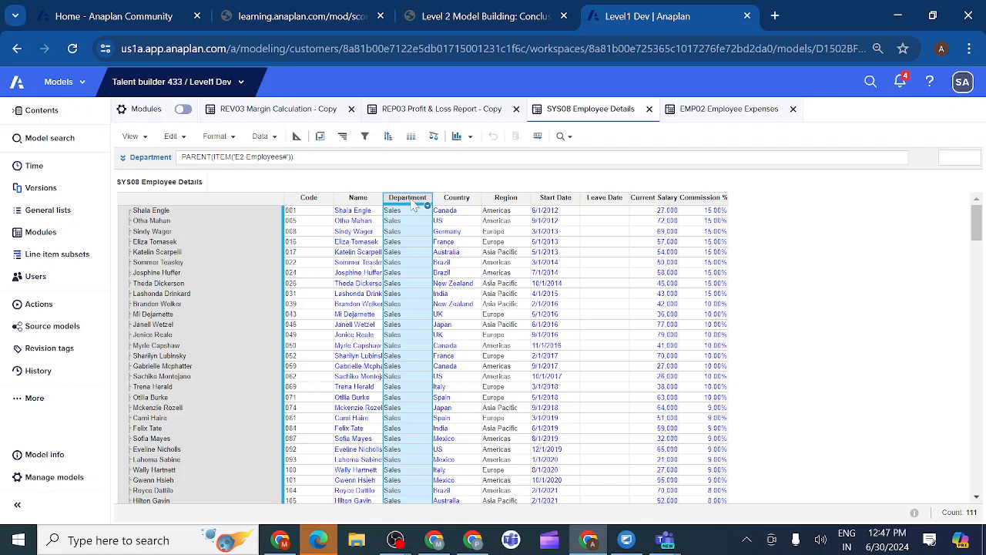
Open the E2 Employees# general list and review its members in grid view and its properties
click(47, 210)
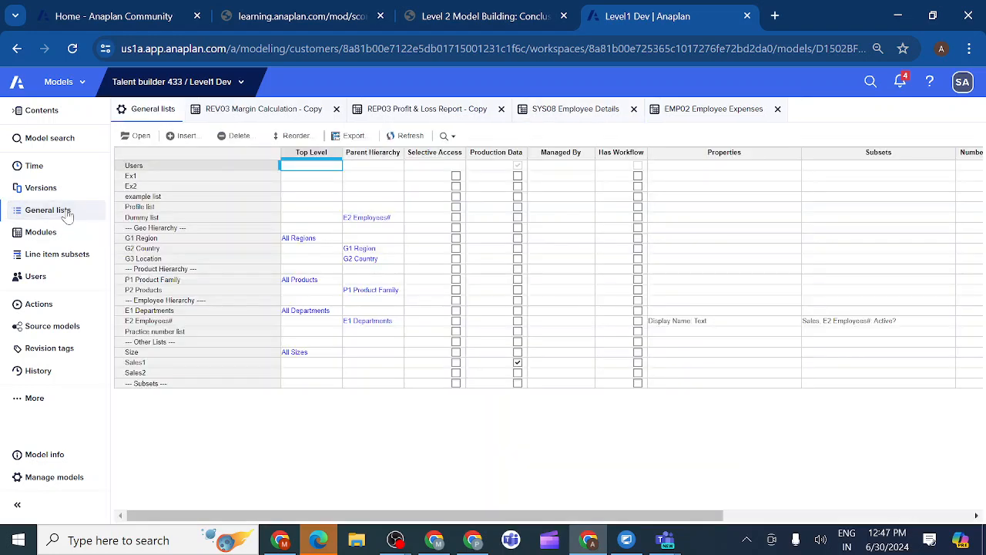
click(158, 322)
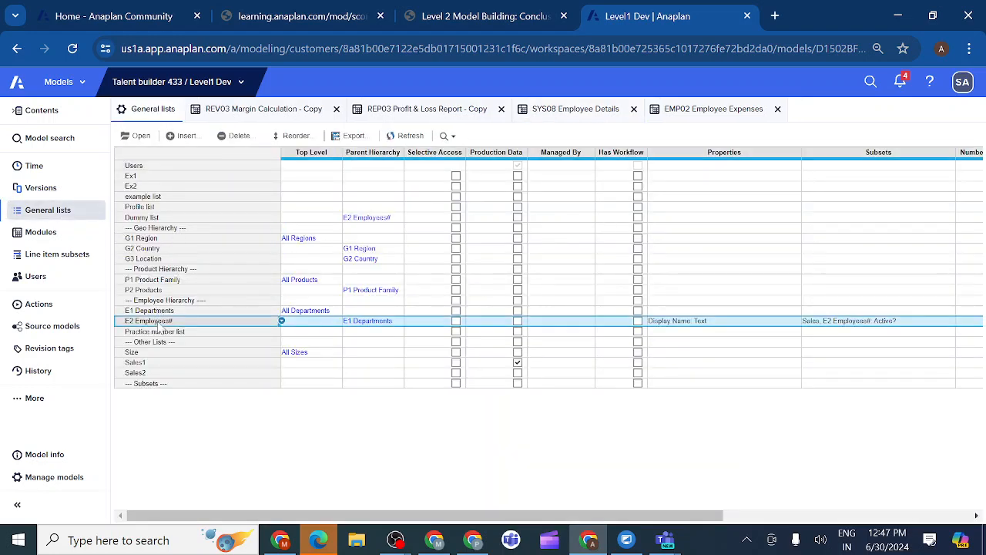
click(141, 136)
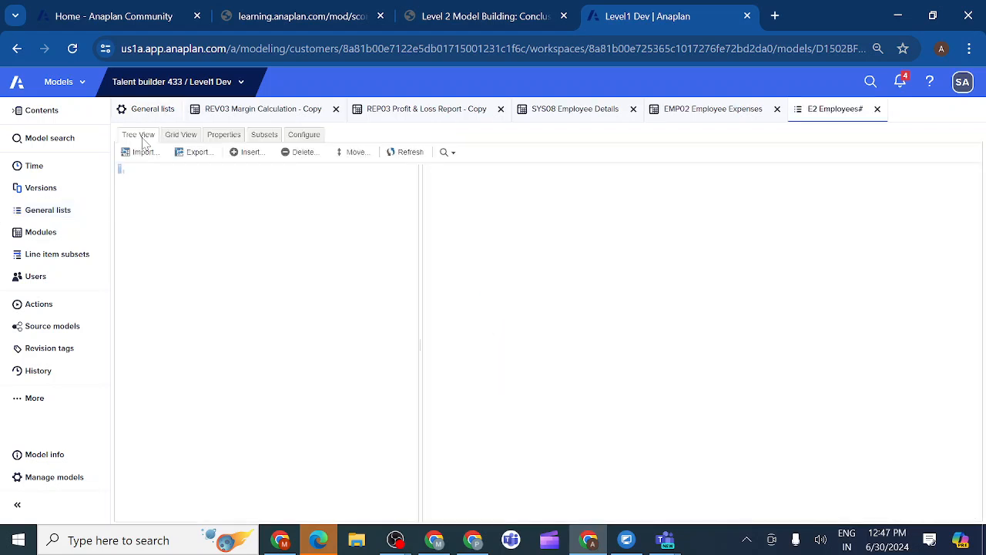
click(181, 135)
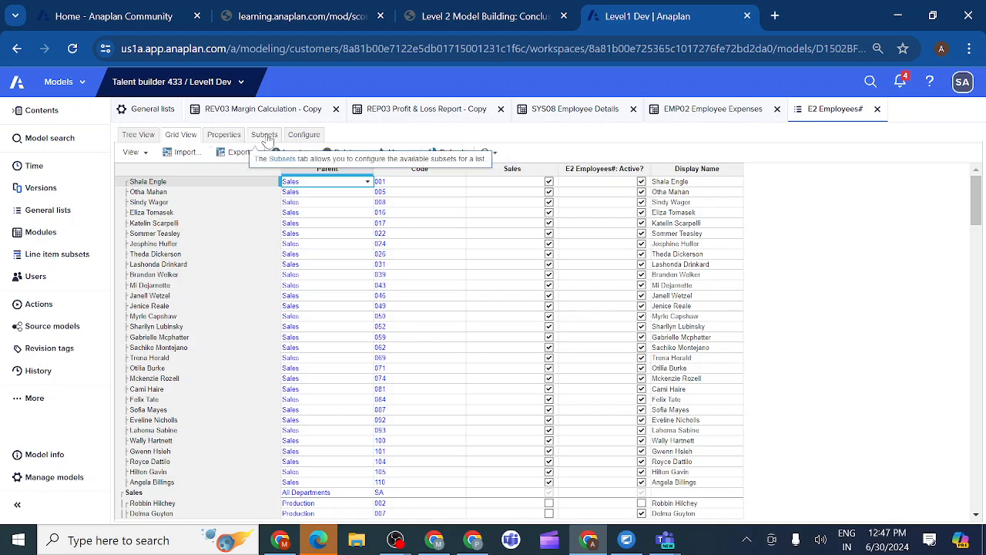
click(224, 135)
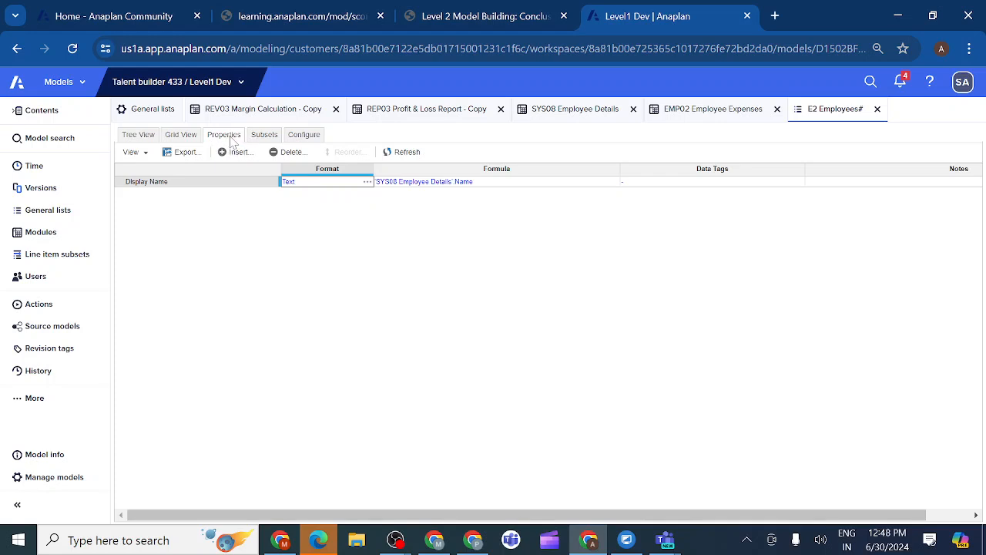
Insert a new property named Department before Display Name in the E2 Employees# list
click(198, 184)
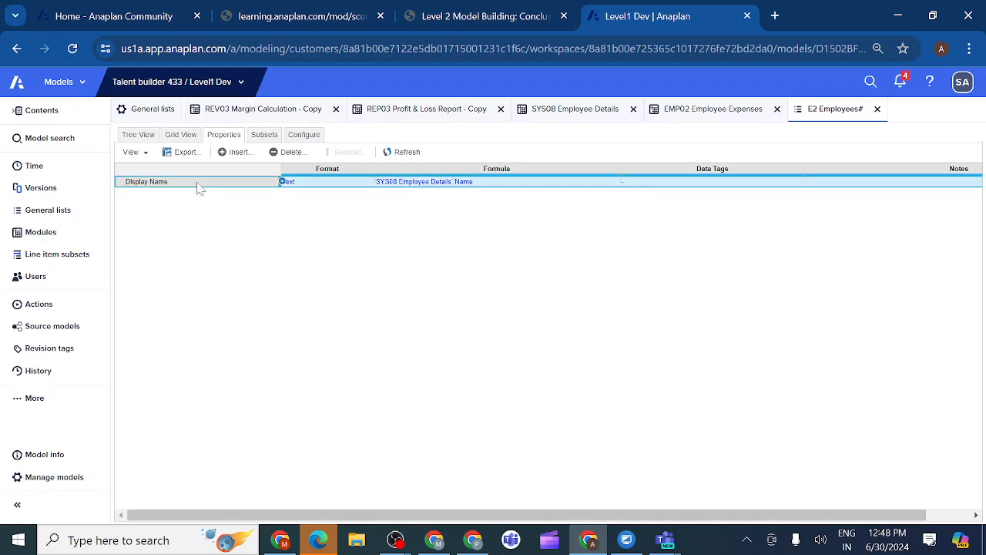
click(237, 154)
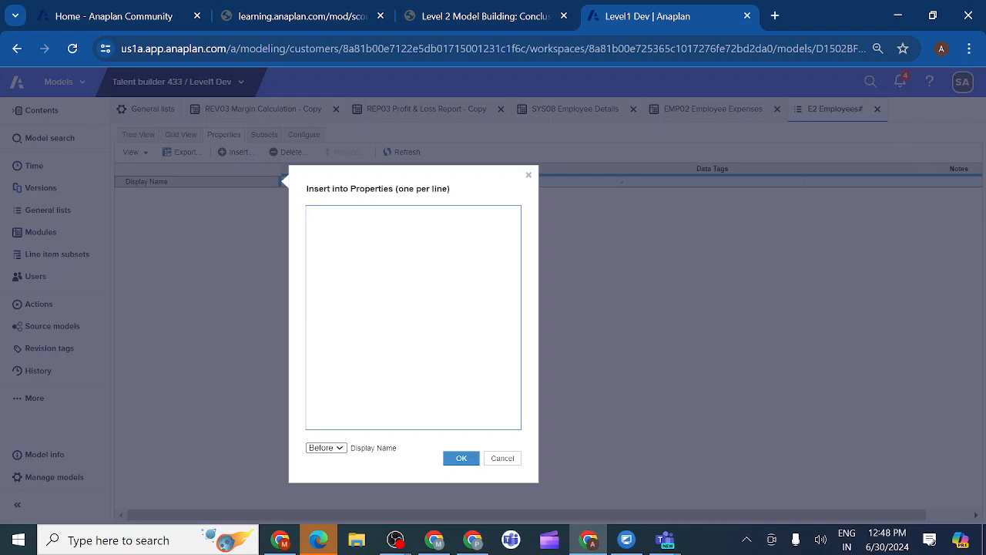
text(Deparment)
right_click(332, 211)
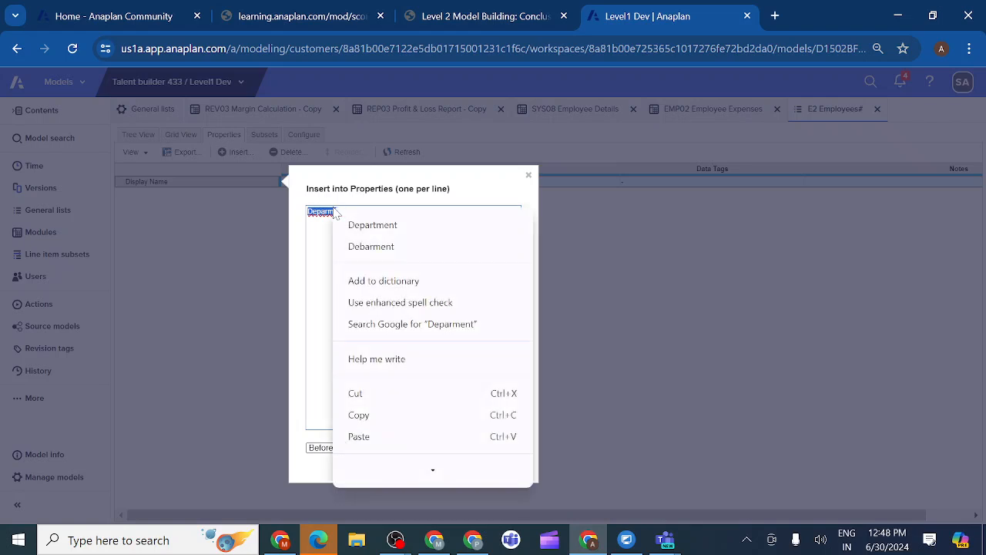
click(372, 225)
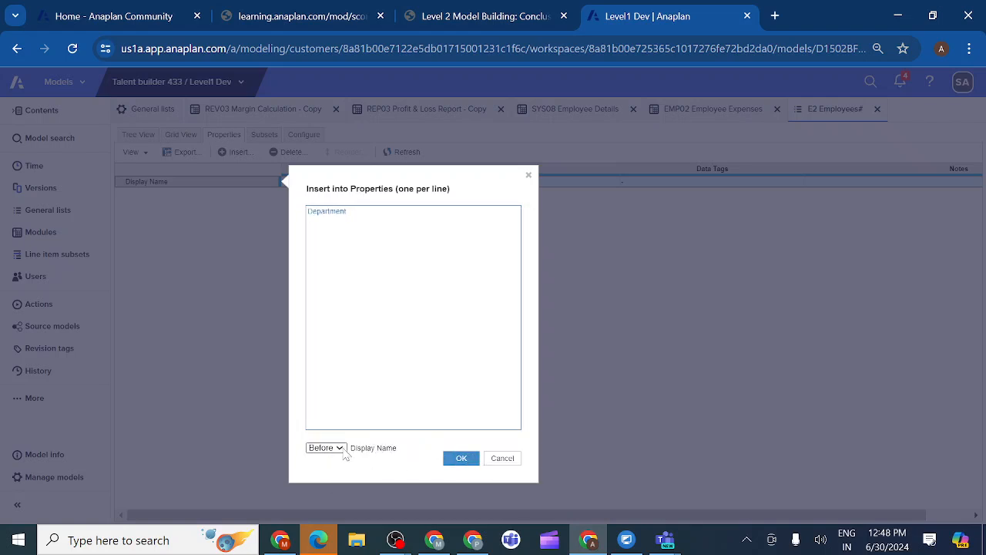
click(466, 460)
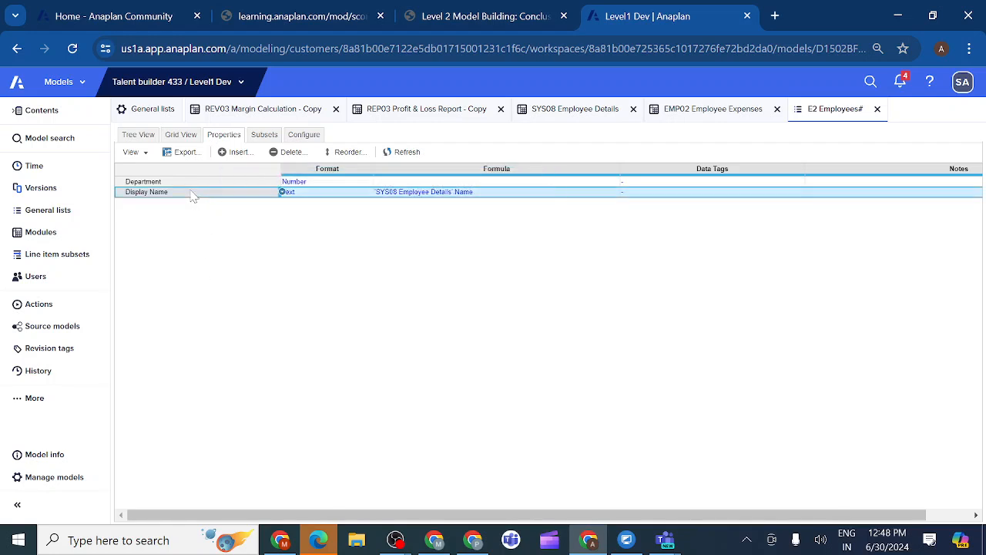
Format the Department property as a List using E1 Departments
click(320, 184)
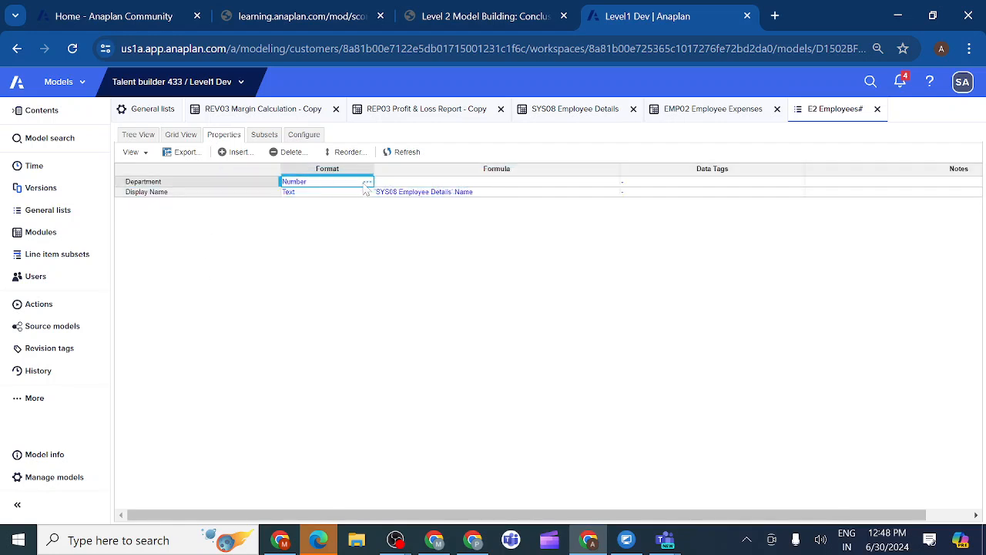
click(367, 183)
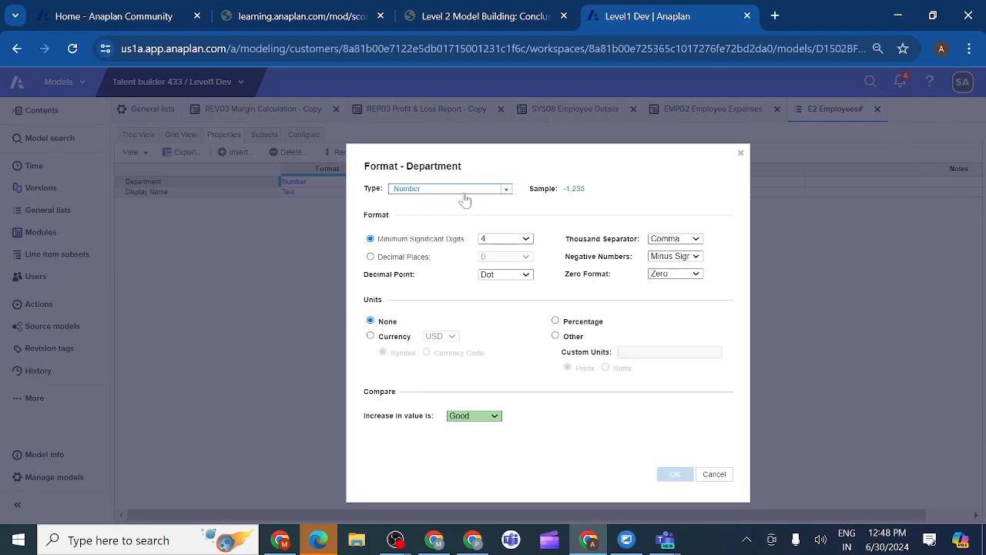
click(507, 191)
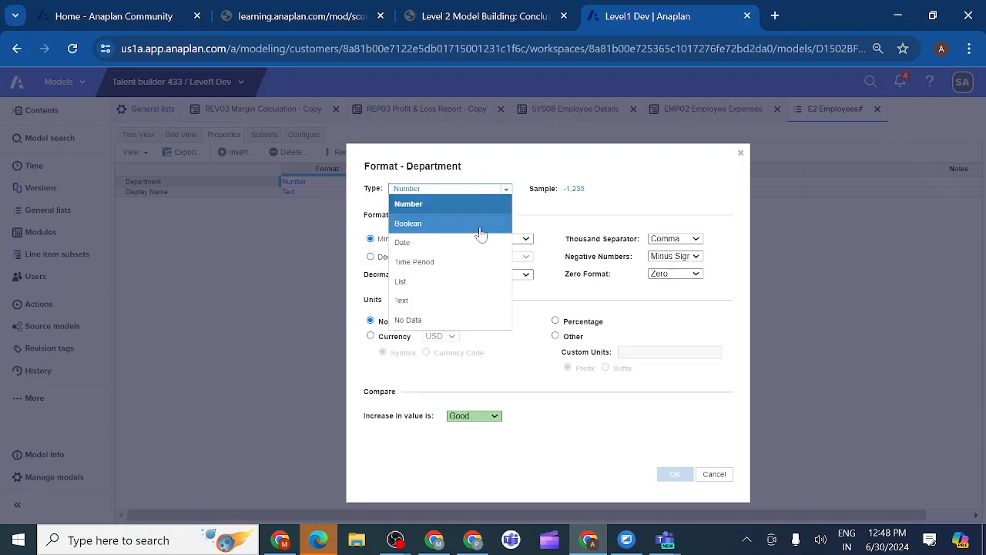
click(432, 284)
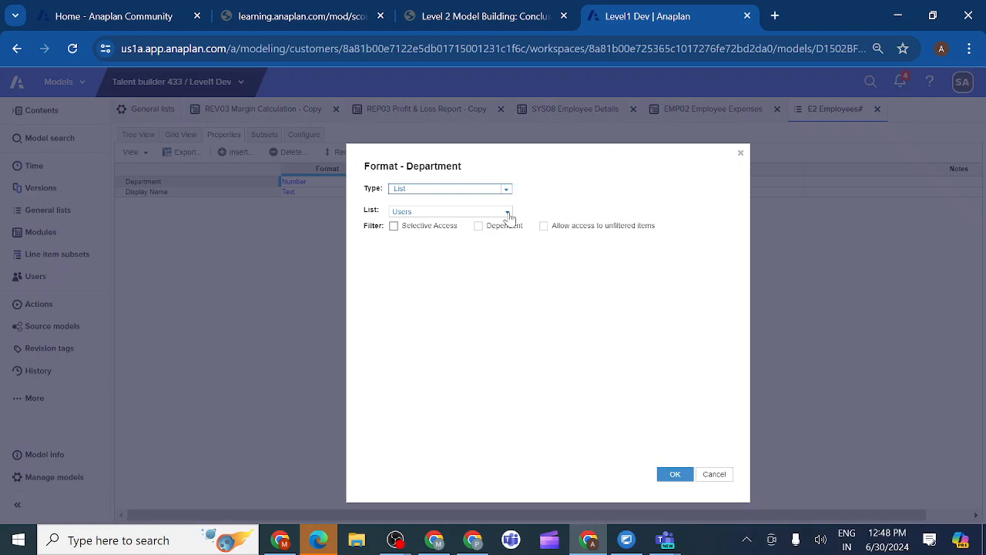
click(507, 212)
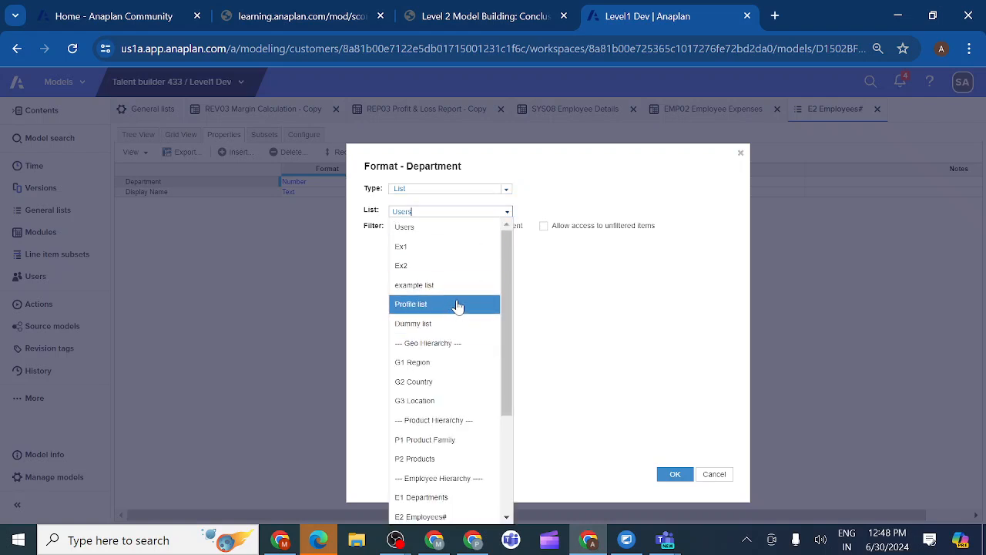
scroll(454, 416, down, 1)
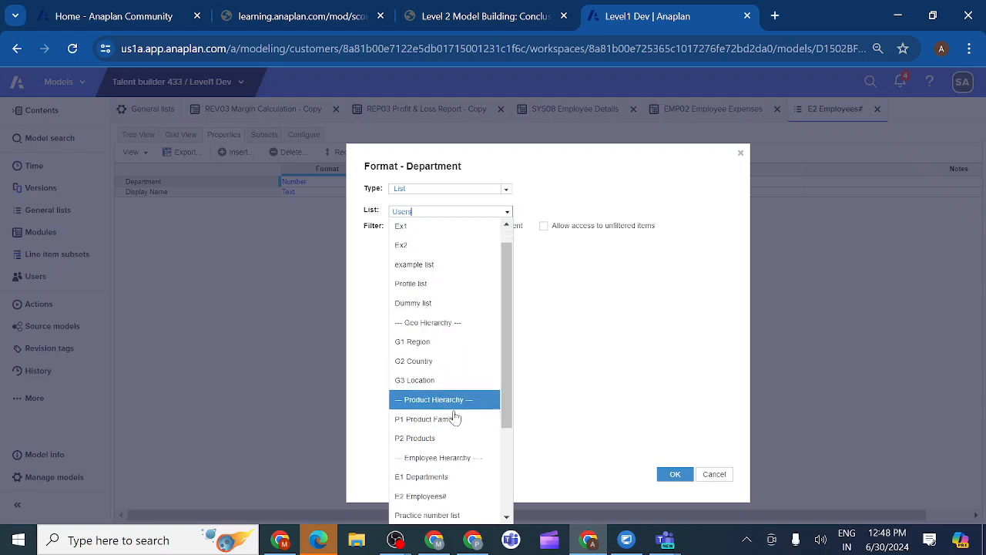
scroll(454, 416, down, 3)
click(439, 362)
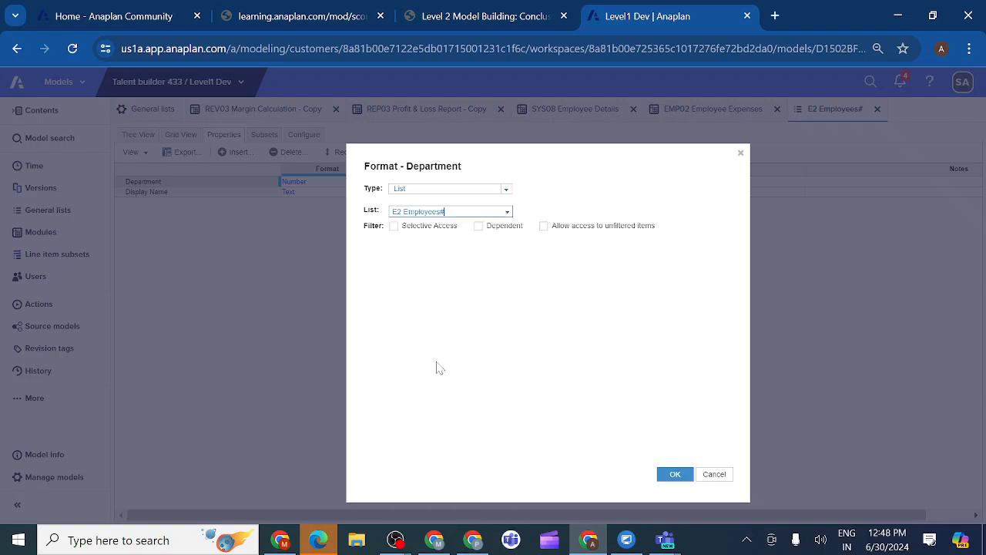
click(509, 218)
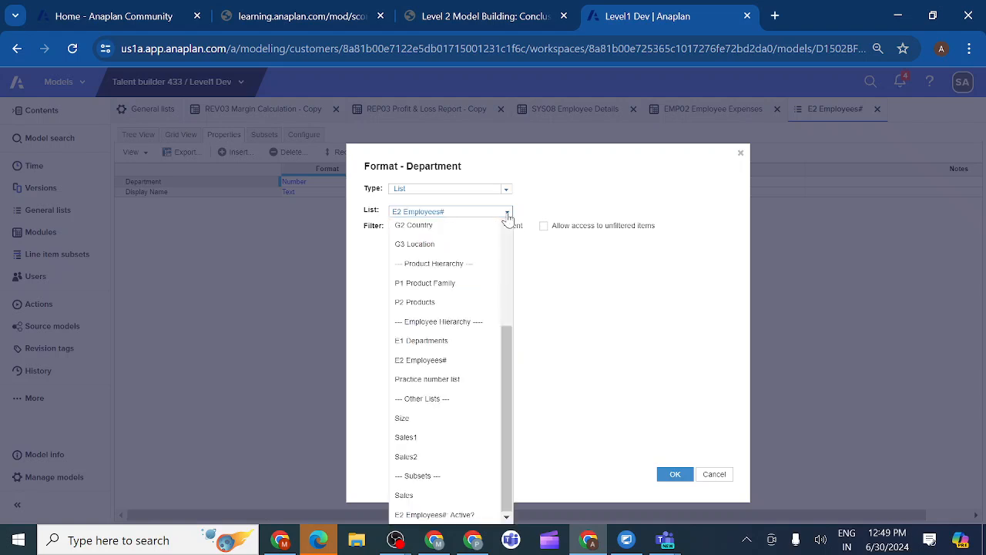
click(441, 347)
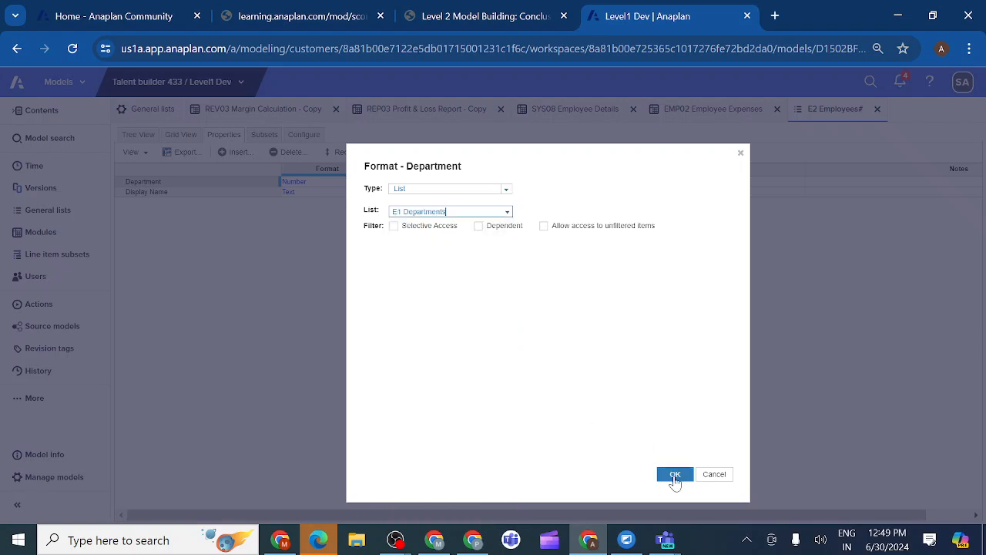
click(674, 476)
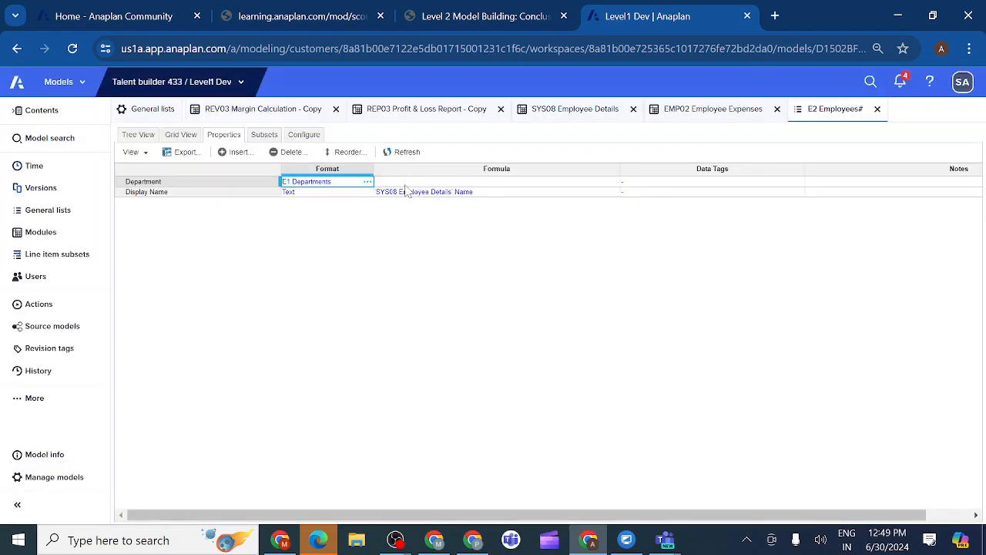
Try to enter the formula PARENT(ITEM(E2 Employees#)) for the Department property and dismiss the resulting message
double_click(400, 185)
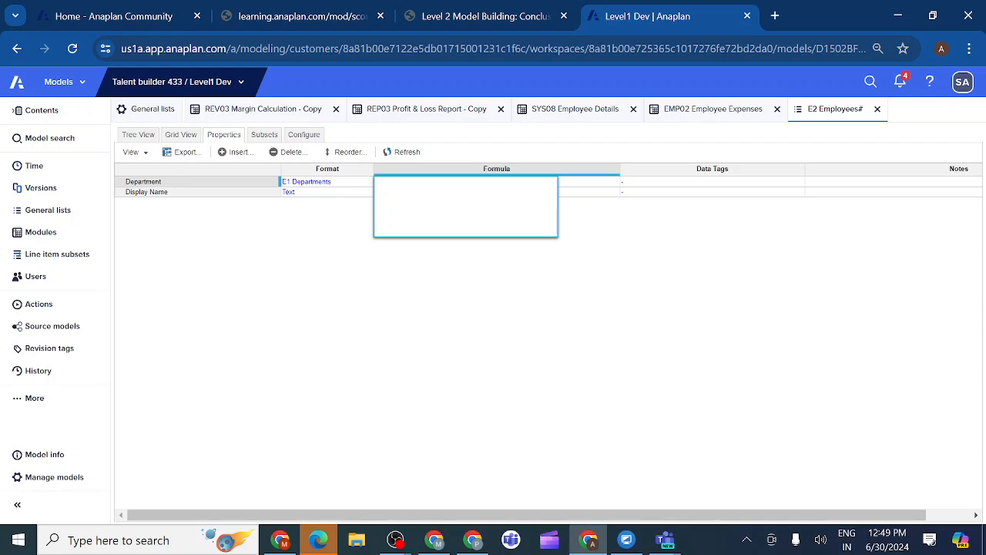
text(FA)
text(RENT)
text((ITEM)
text((E)
text(2)
text( E)
text(mp)
text(loyee)
text(s#)
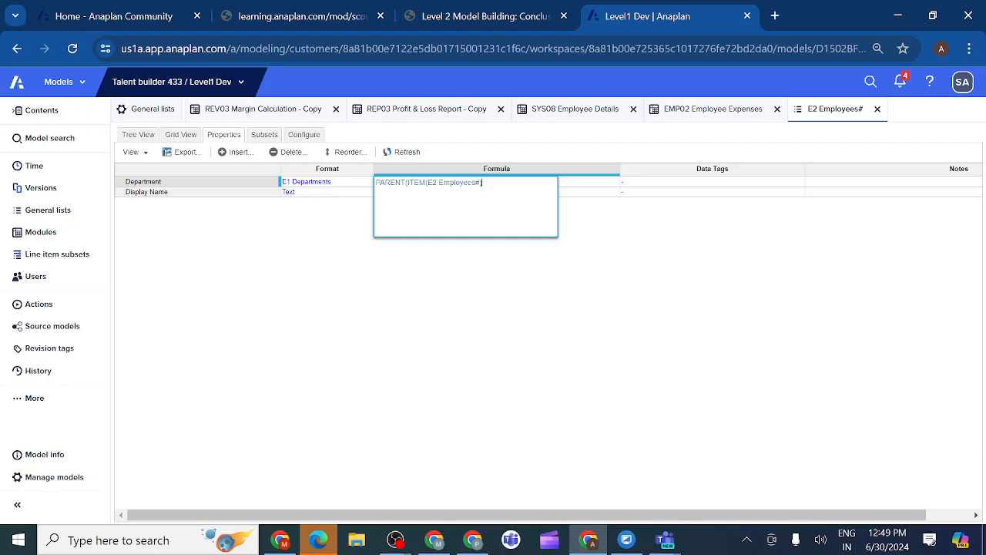
text())
drag(486, 182, 375, 183)
key(ctrl+c)
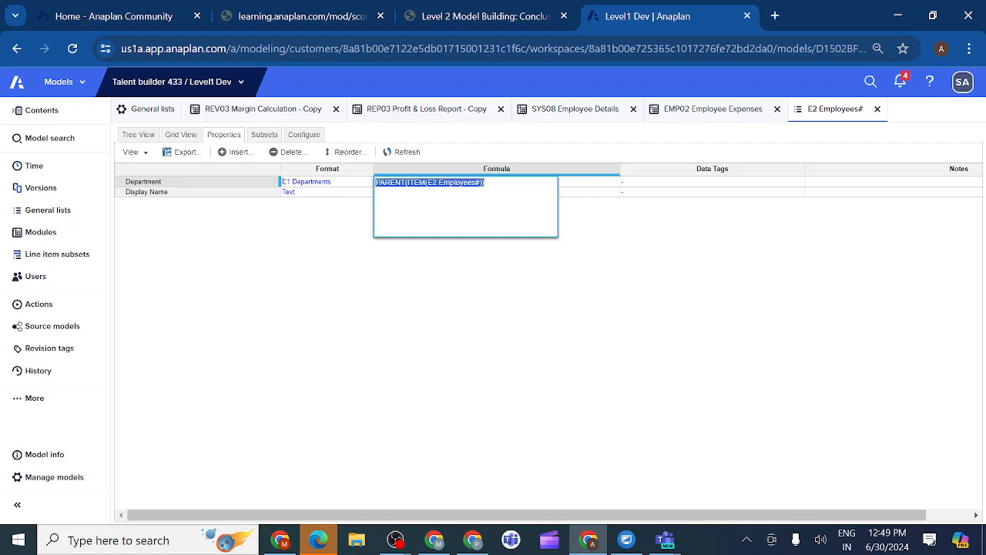
click(347, 243)
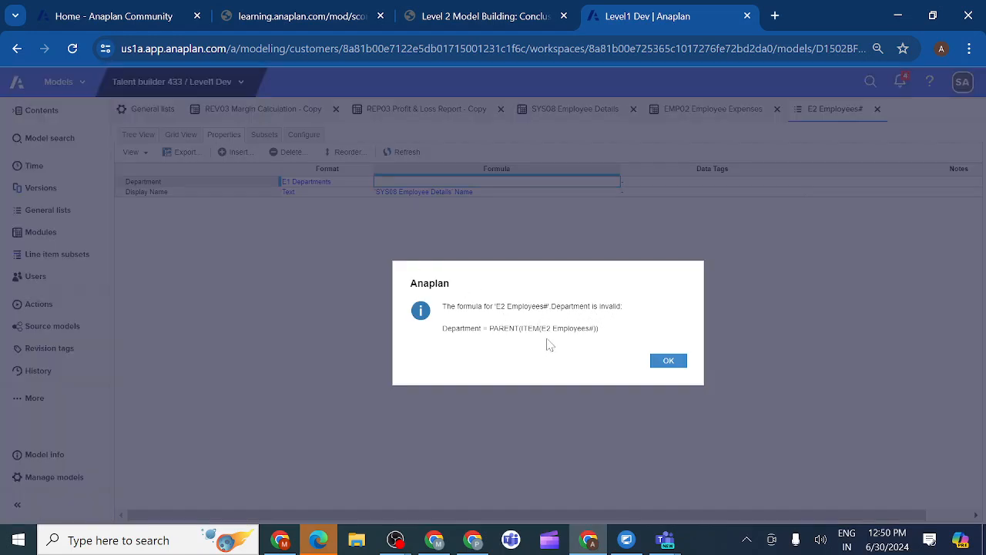
click(668, 362)
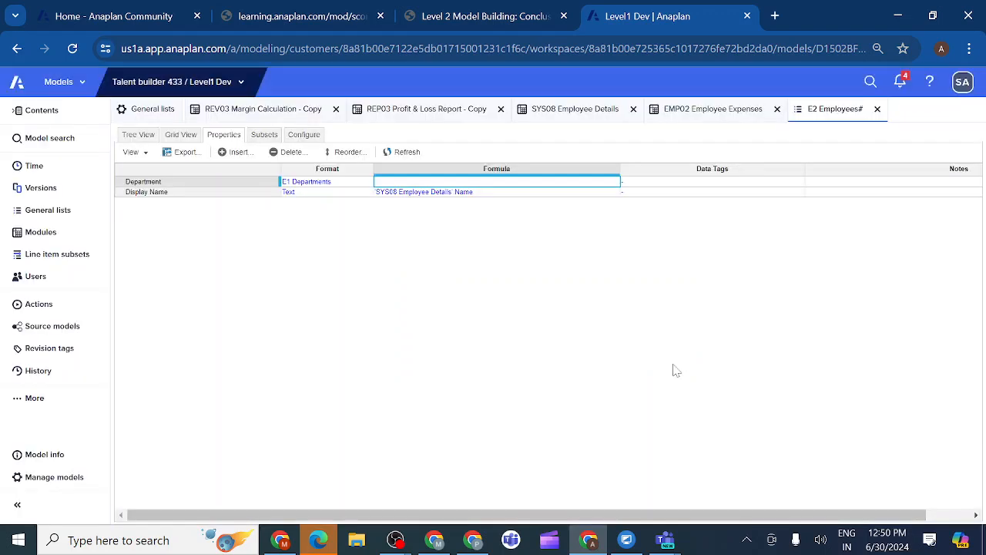
Try the Department property formula without ITEM, as PARENT(E2 Employees#), and dismiss the resulting message
double_click(402, 182)
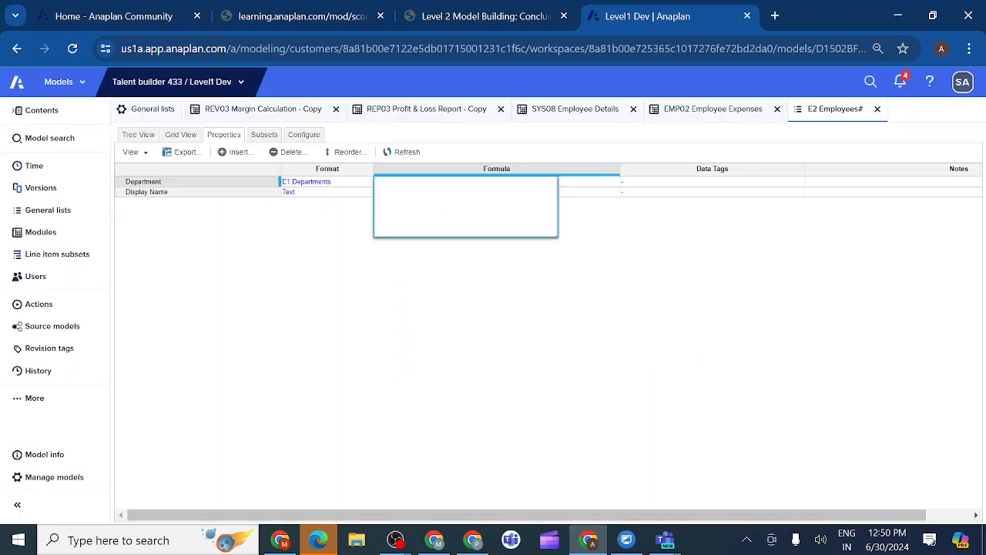
key(ctrl+v)
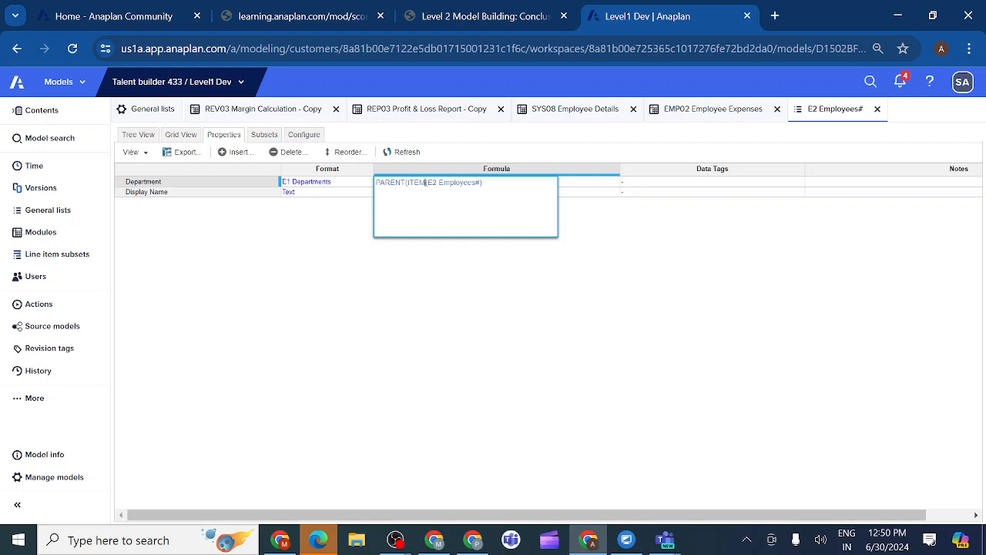
key(BackSpace)
key(BackSpace)
key(BackSpace)
key(BackSpace)
key(BackSpace)
key(BackSpace)
click(379, 292)
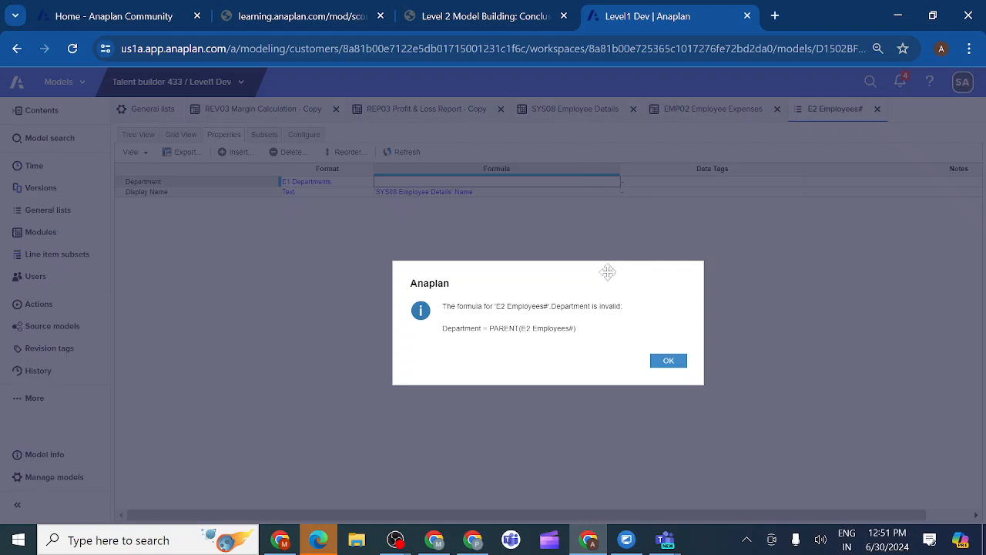
click(666, 367)
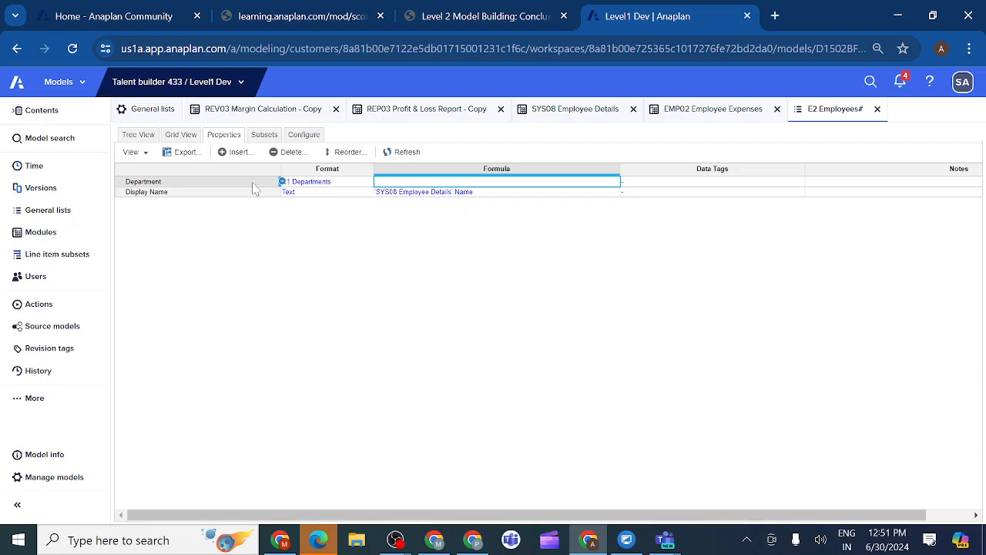
Compare the Department property of E2 Employees# with the Department line item formula in SYS08 Employee Details
click(252, 183)
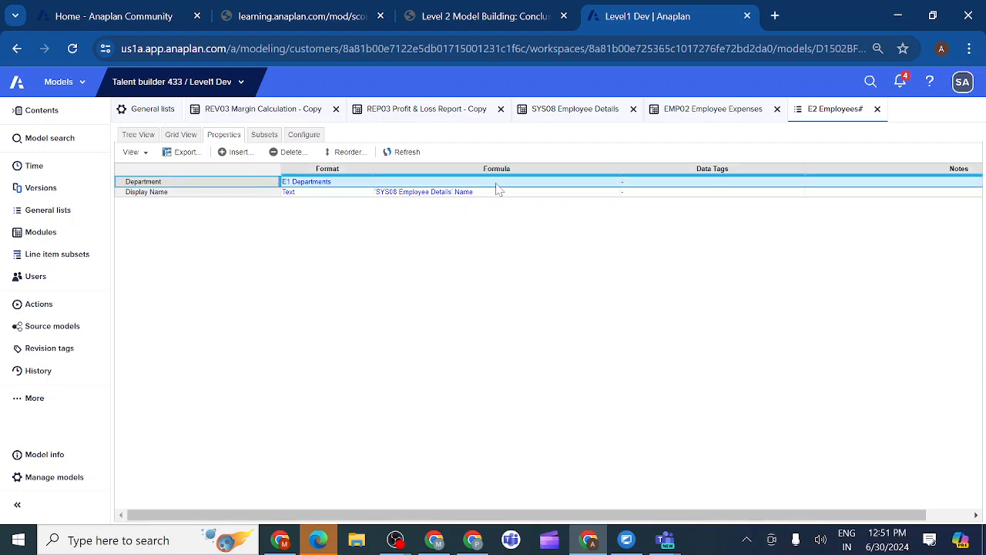
click(564, 114)
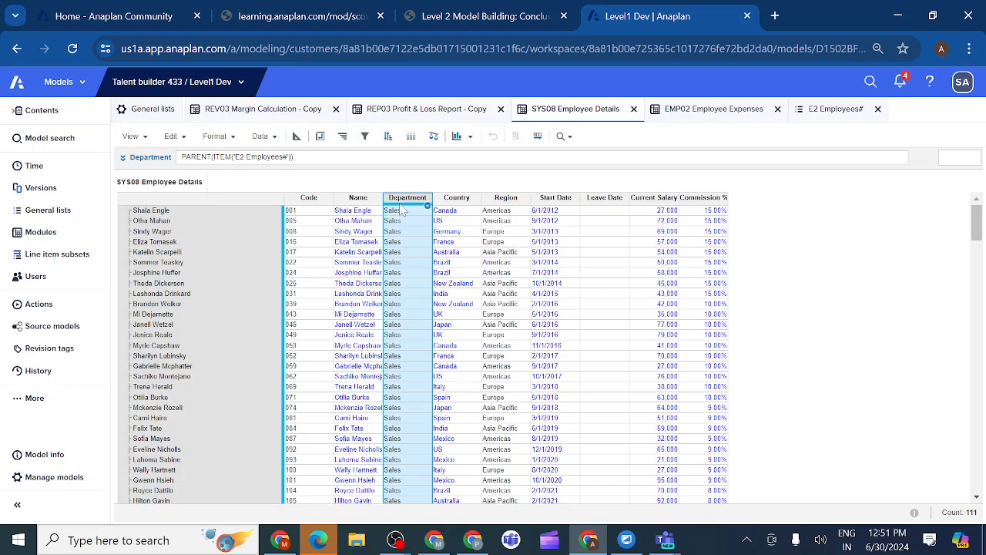
click(831, 111)
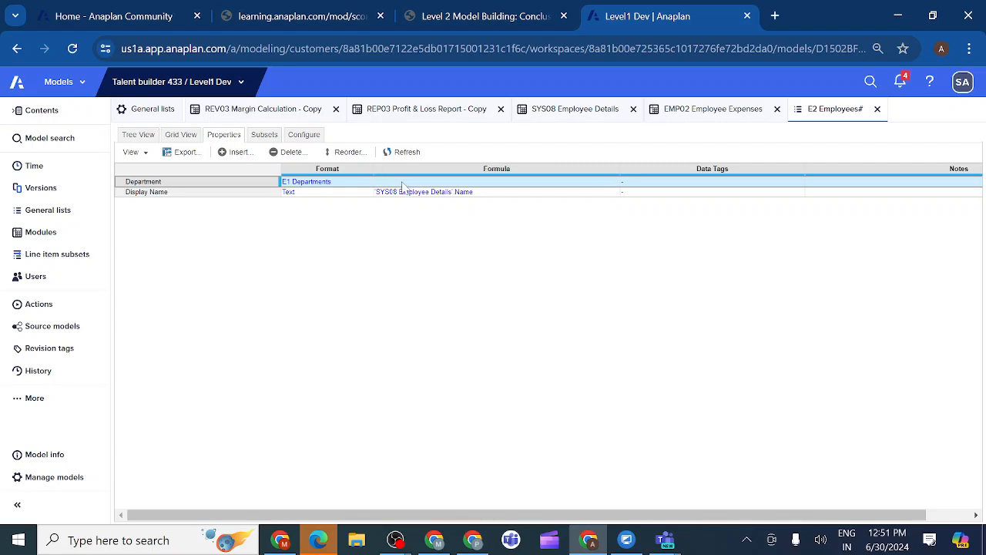
click(574, 114)
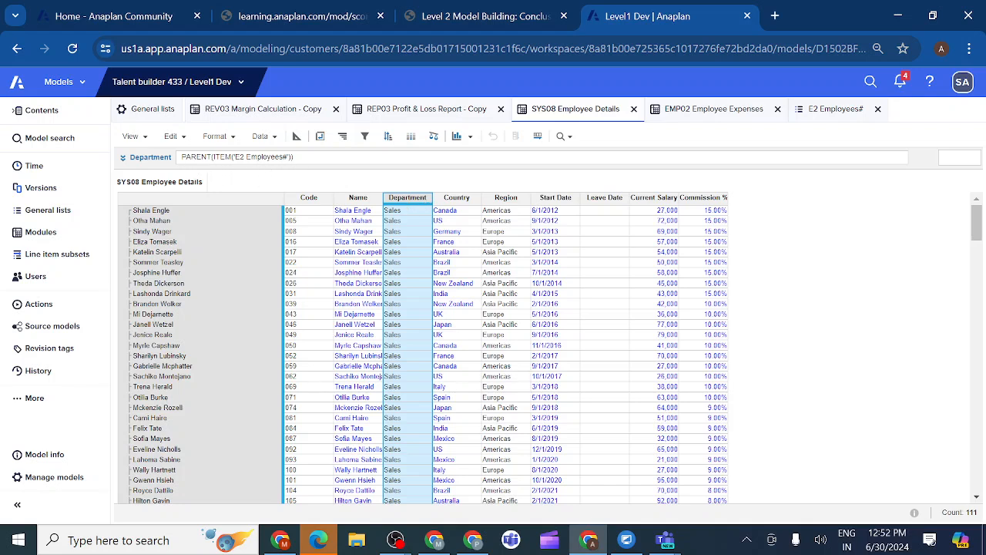
click(832, 113)
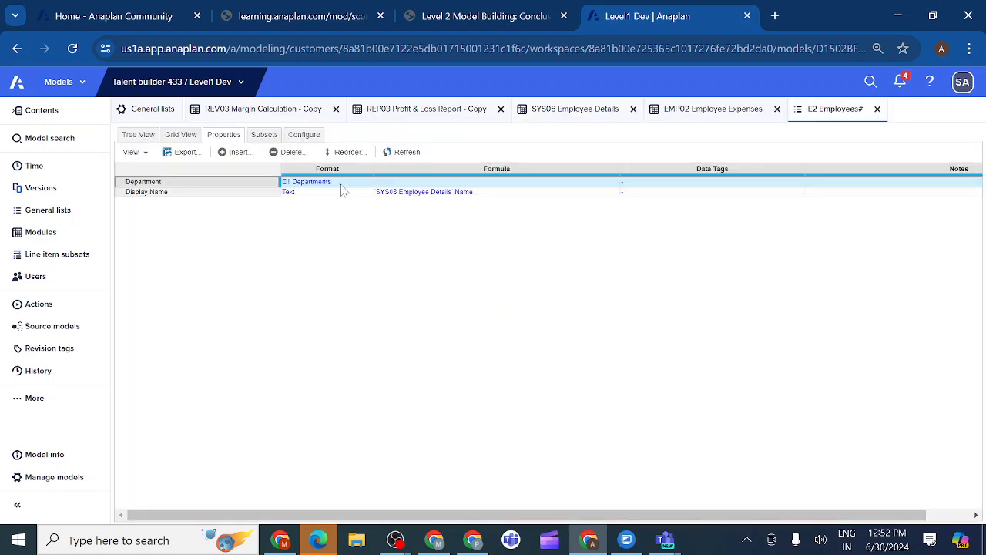
double_click(388, 183)
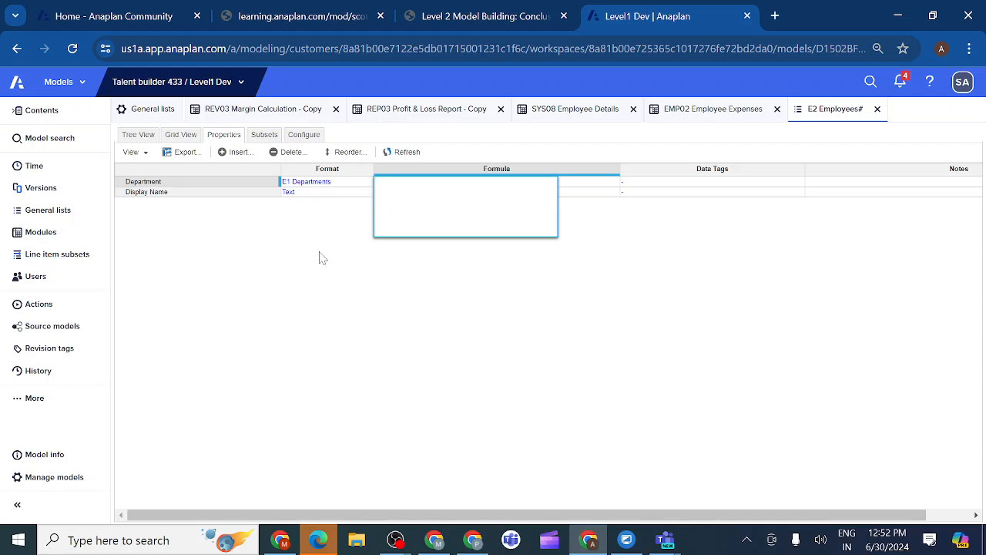
key(Escape)
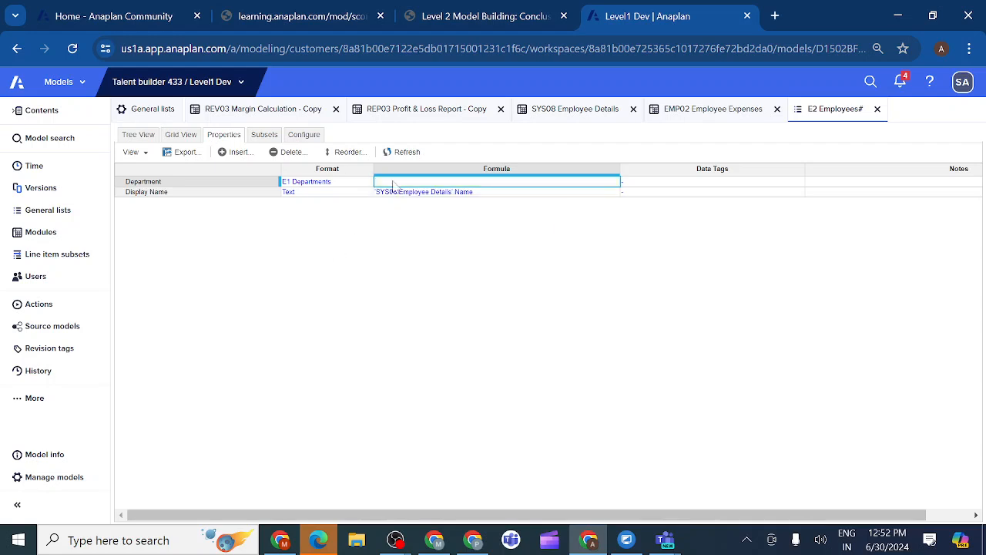
double_click(395, 185)
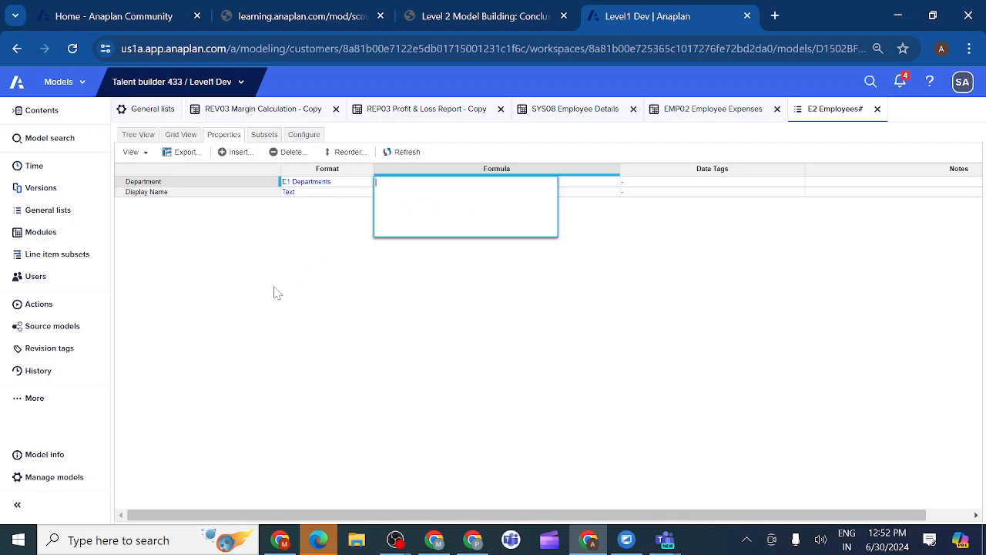
key(Escape)
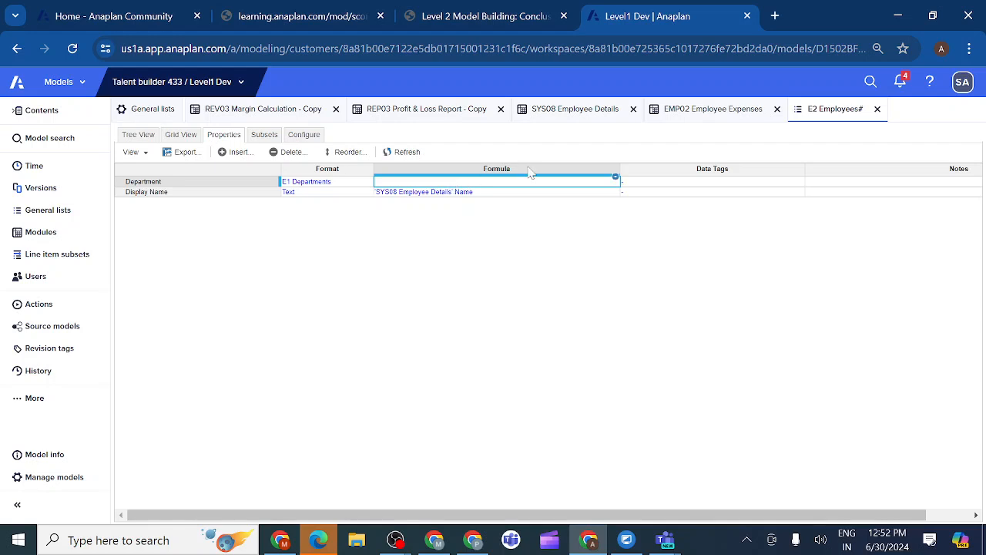
Check the Bonus lookup formula in EMP02 Employee Expenses and return to the E2 Employees# properties
click(684, 109)
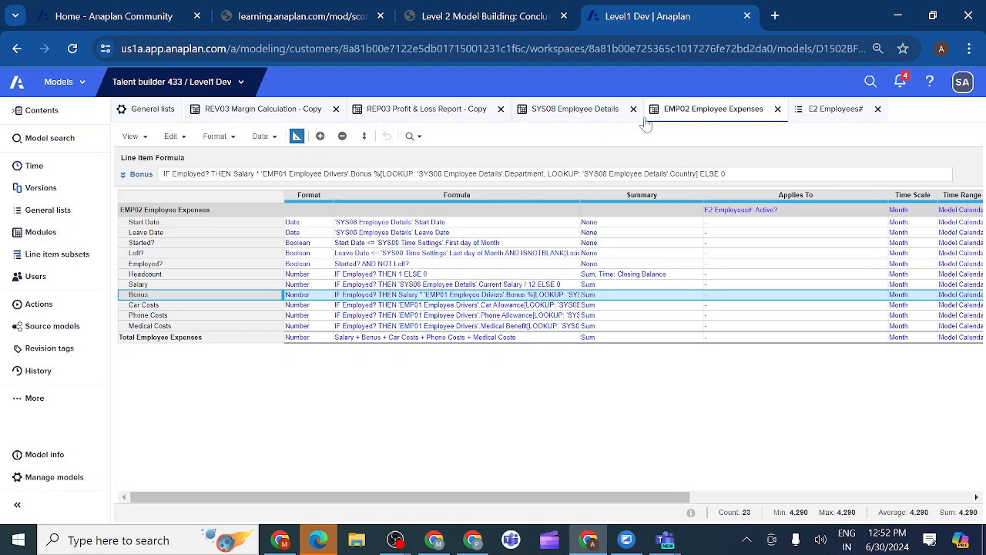
click(808, 114)
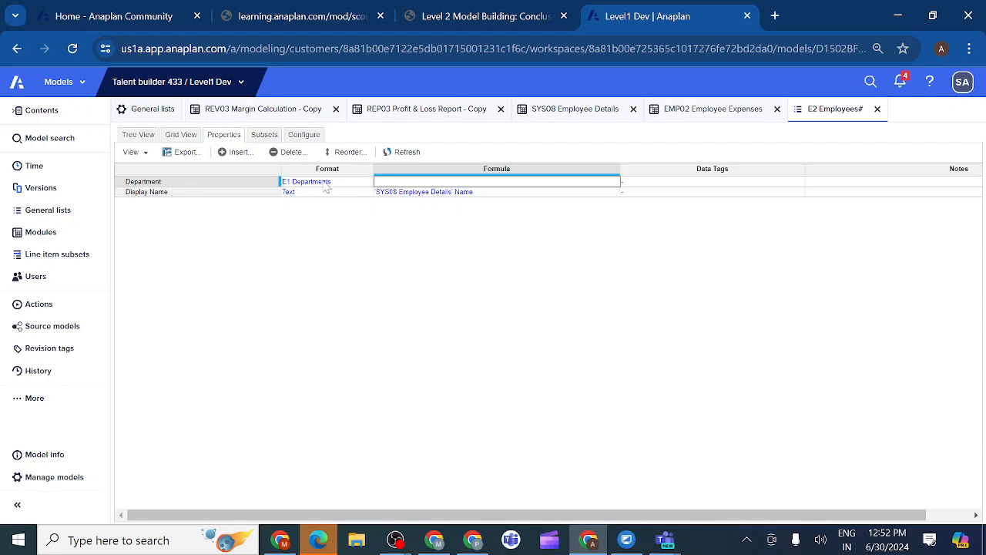
Compare the Bonus formula in EMP02 Employee Expenses with the Department property of E2 Employees# and the Department line item in SYS08 Employee Details
click(700, 112)
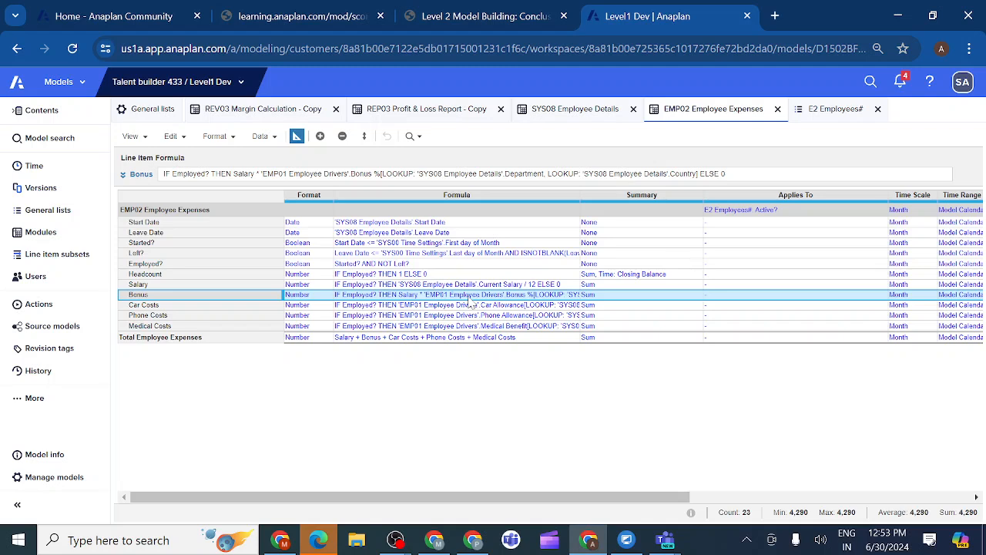
click(825, 113)
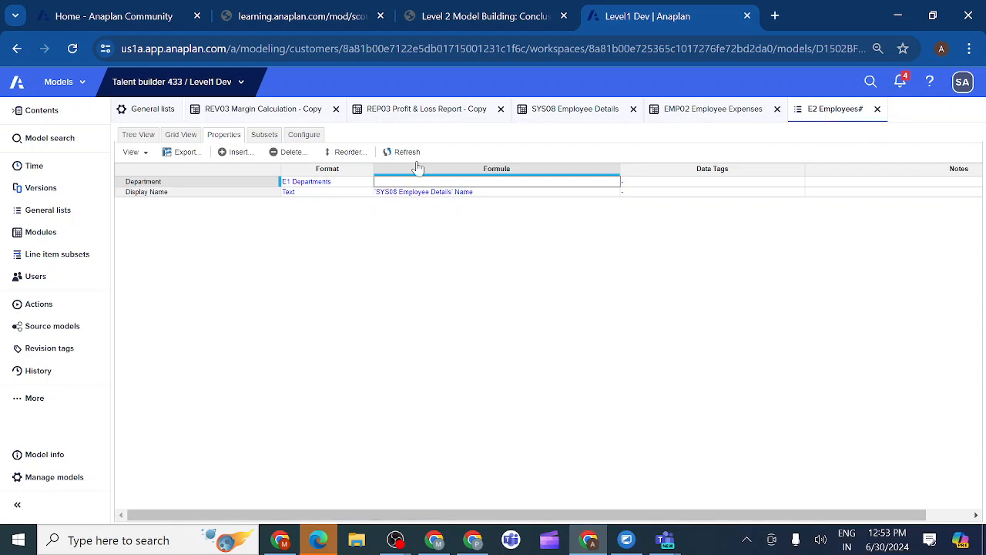
click(229, 185)
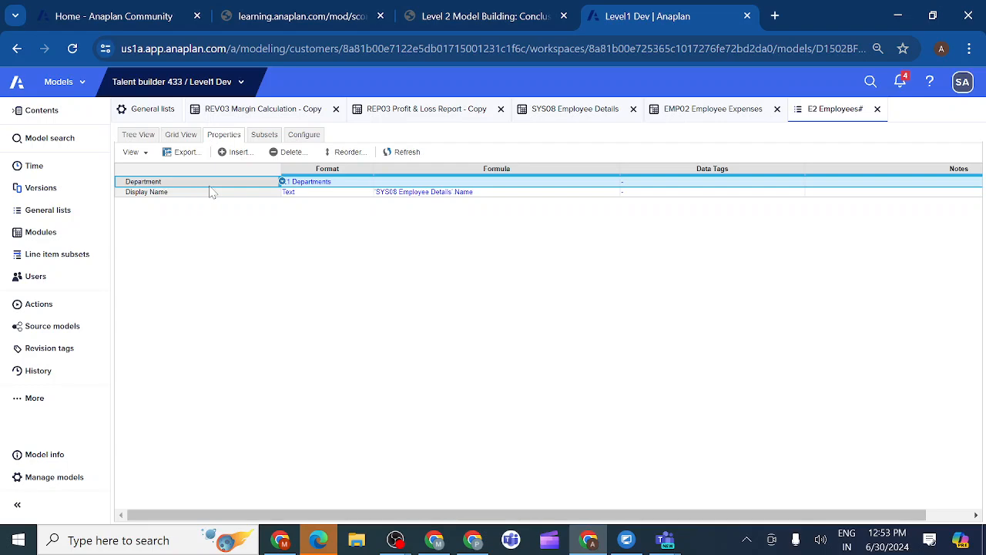
click(568, 112)
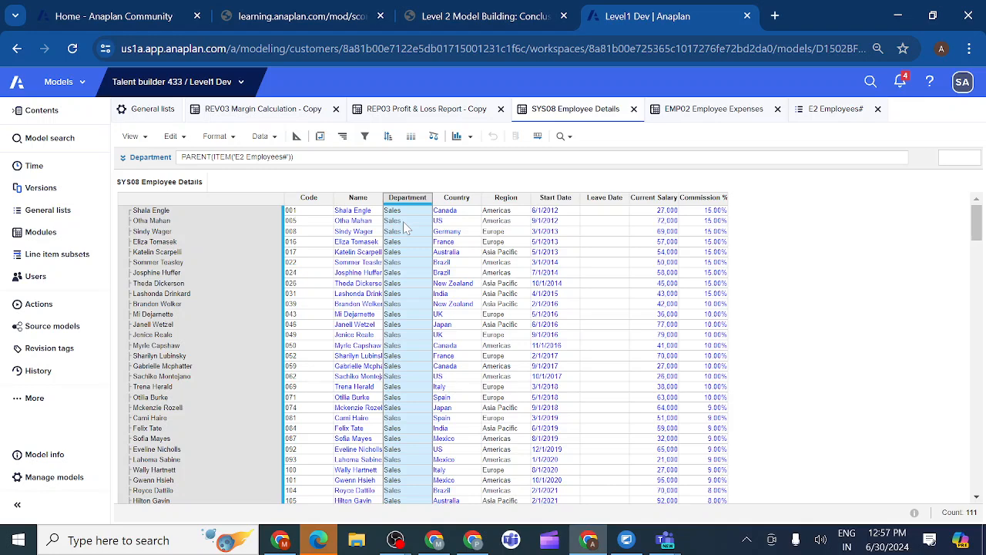
Set the P2 Products list as a production list in the general lists
click(77, 214)
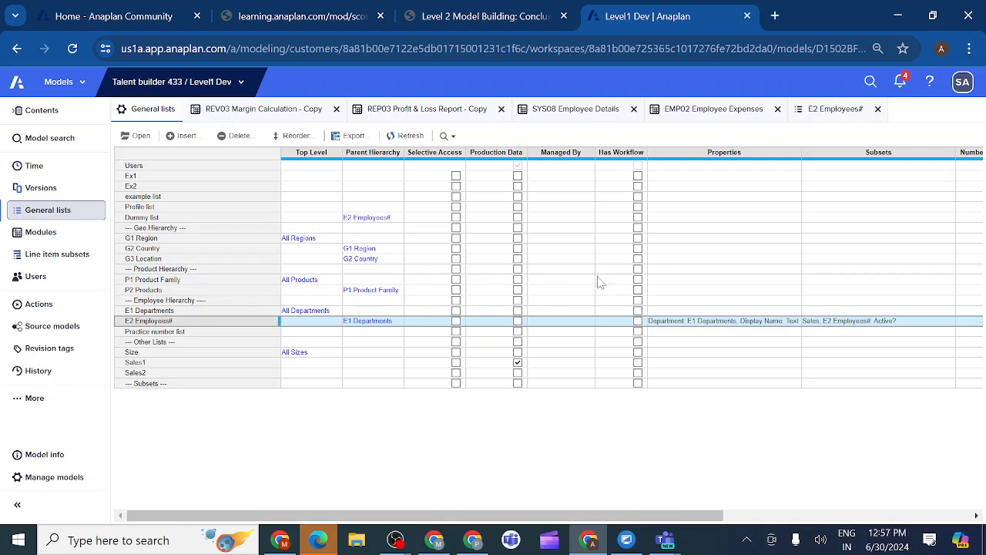
click(517, 290)
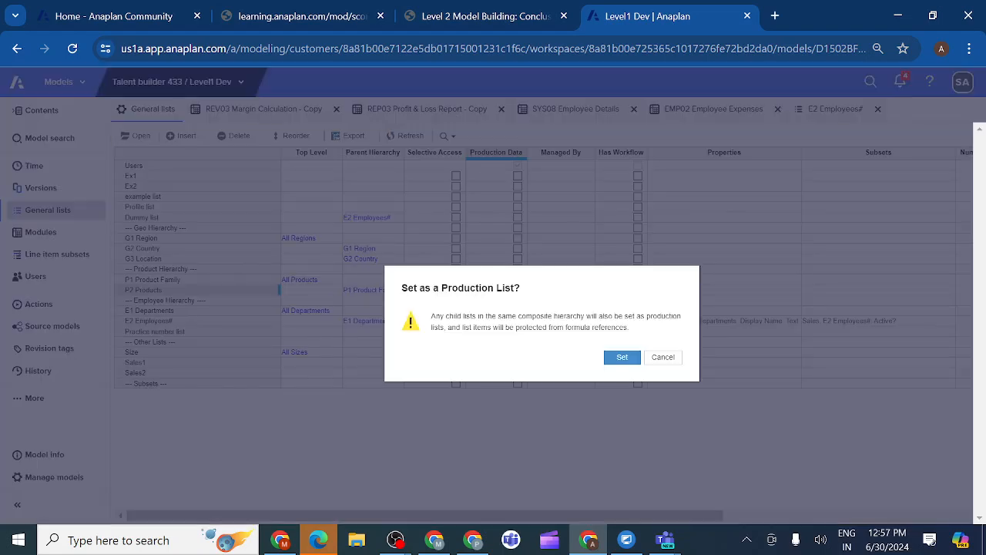
click(622, 358)
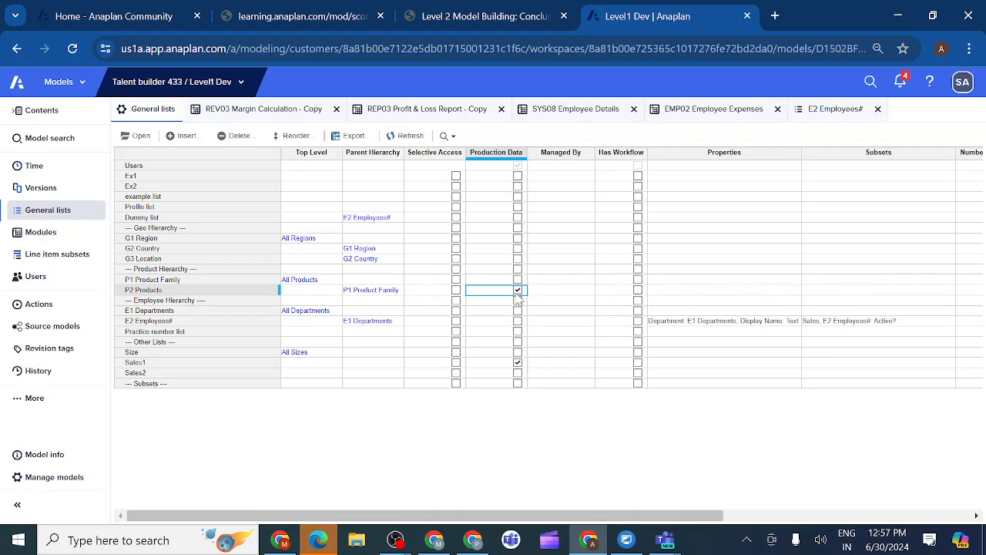
click(517, 289)
click(517, 289)
key(Up)
key(Up)
key(Up)
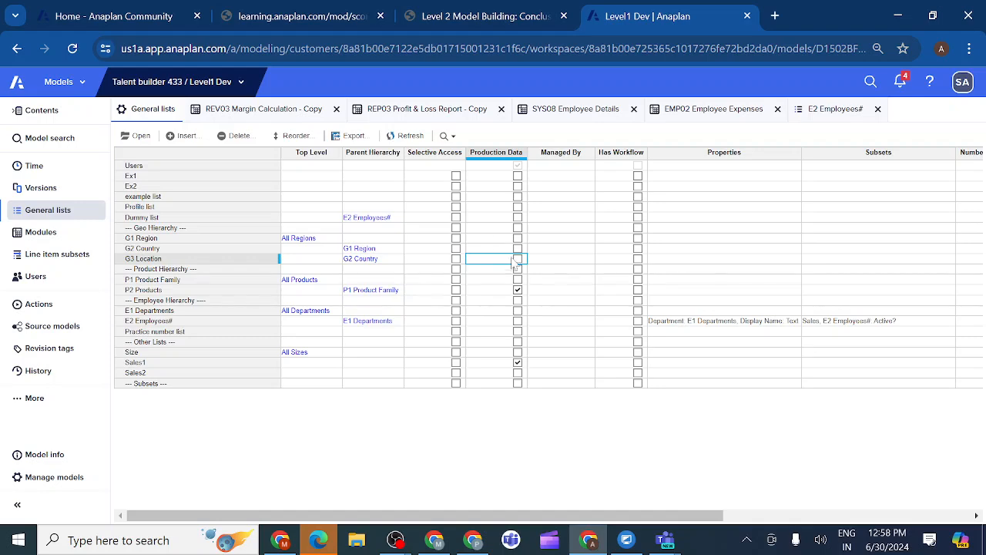
Unset both P2 Products and Sales1 as production lists
click(518, 290)
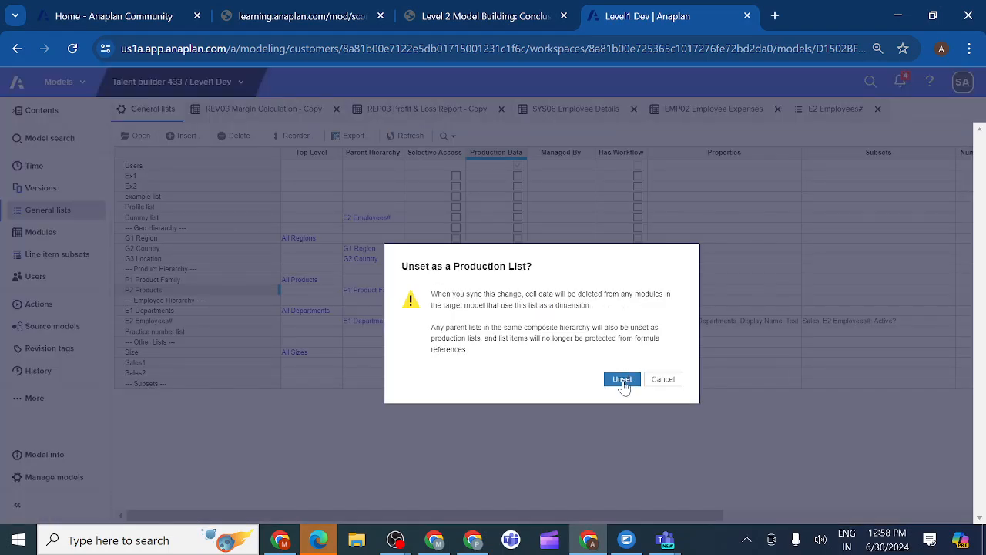
click(622, 379)
click(518, 363)
click(621, 380)
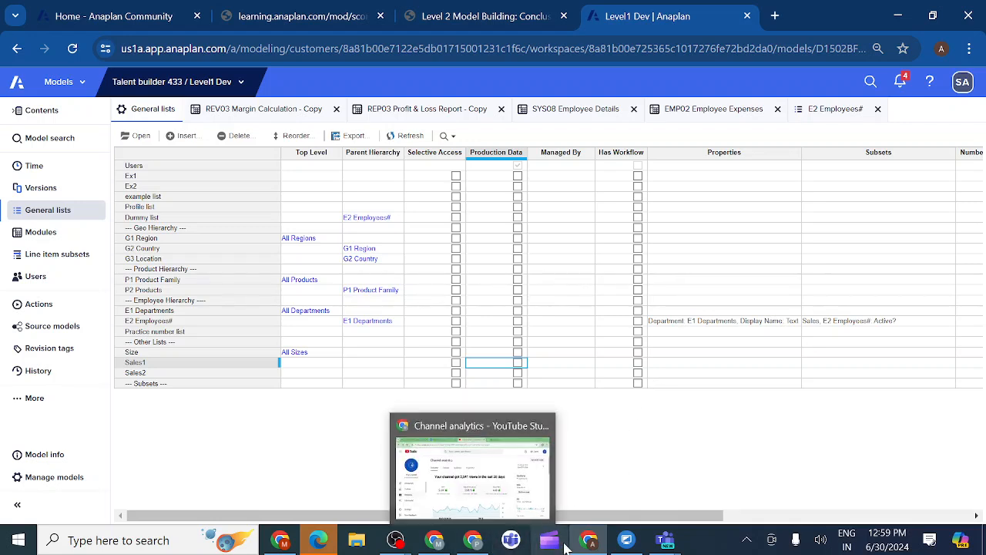
Switch to the Anaplan evening class meeting in Microsoft Teams and stop sharing the screen
mouse_move(666, 539)
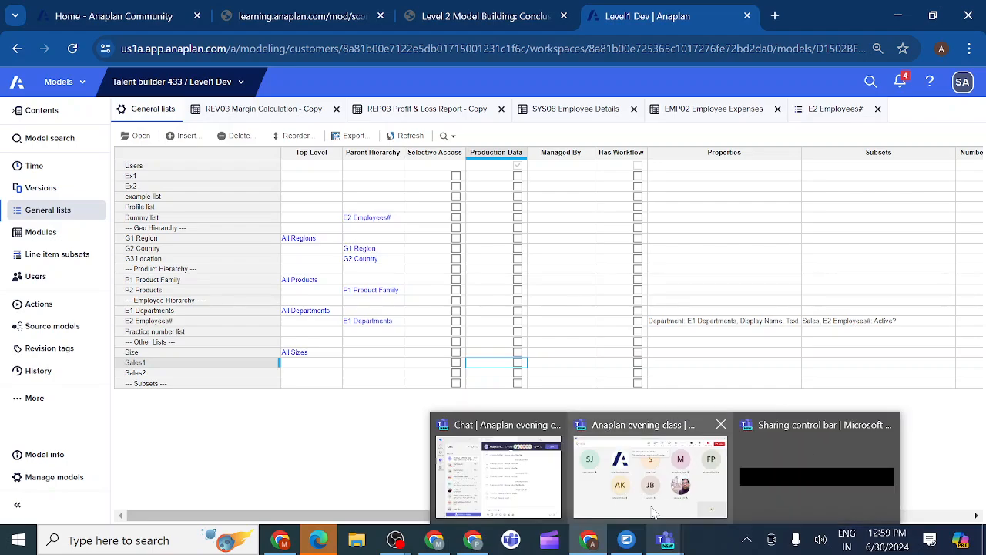
click(653, 510)
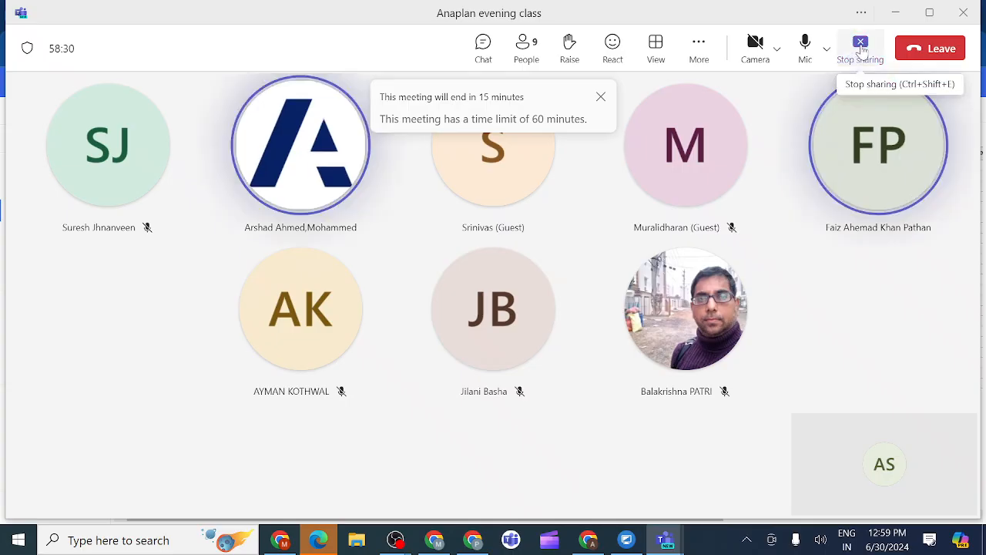
click(863, 47)
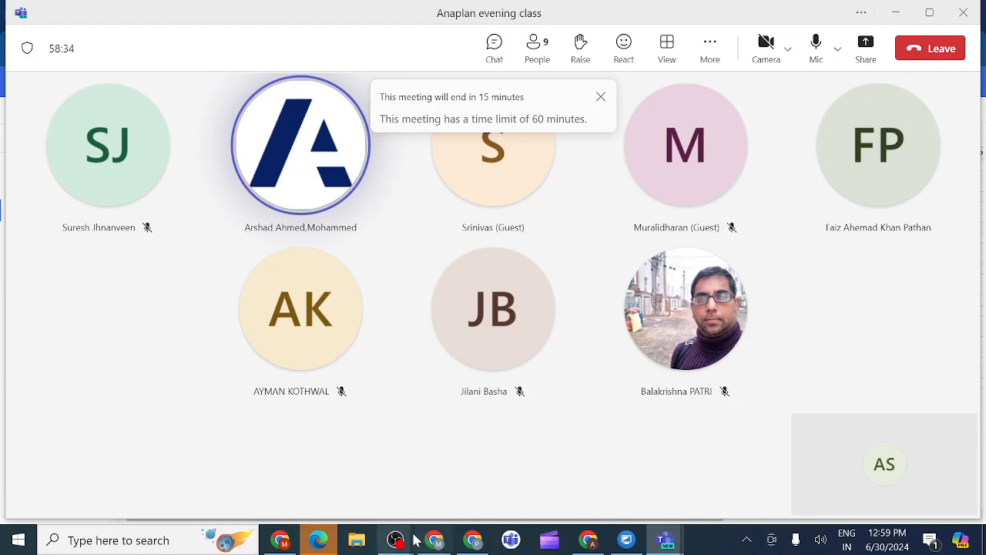
mouse_move(396, 540)
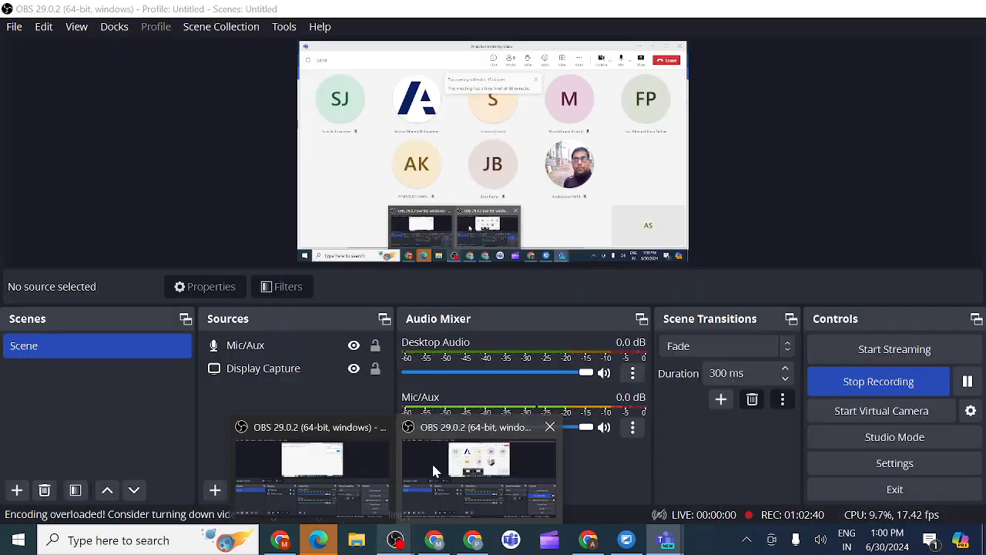
click(433, 466)
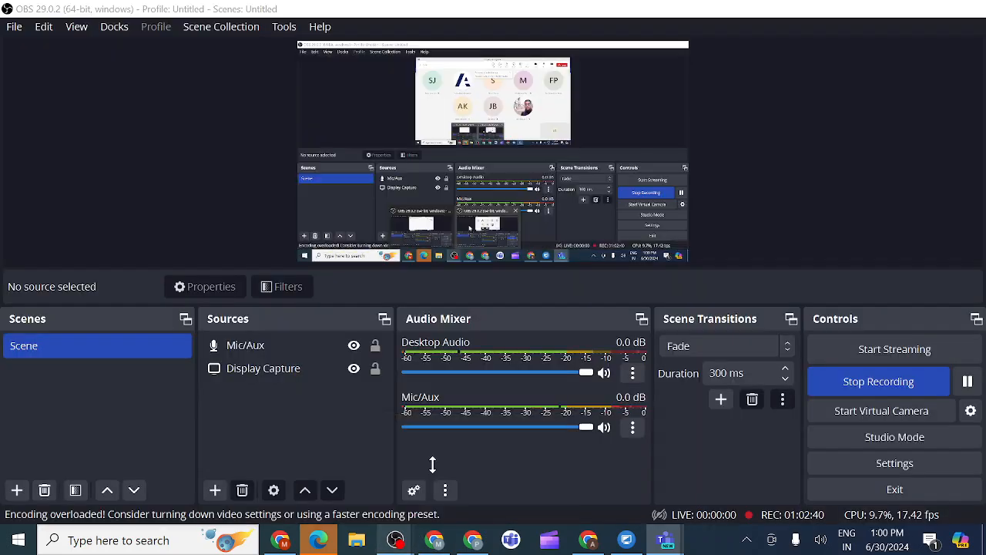